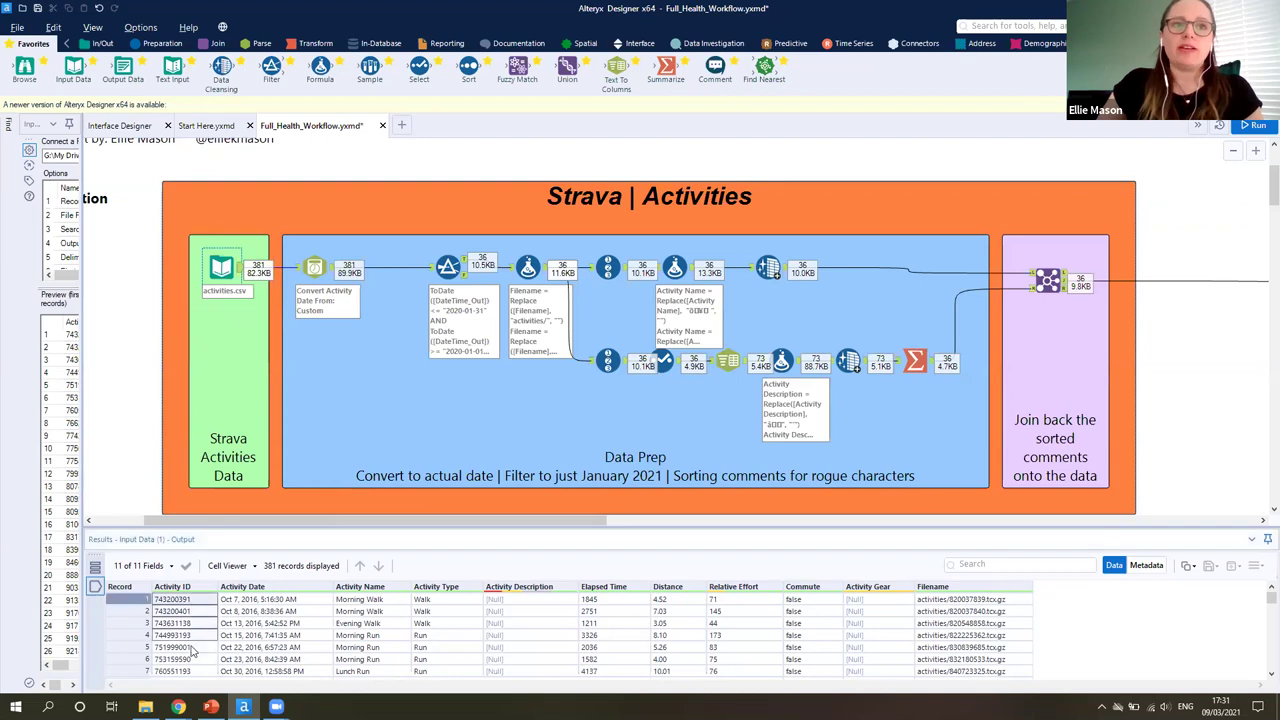
# Step: Examine the ID, date, name, type, elapsed time, distance and relative effort fields in the Strava activities.csv data
pyautogui.click(175, 623)
pyautogui.moveTo(258, 606); pyautogui.dragTo(262, 665)
pyautogui.moveTo(378, 612); pyautogui.dragTo(540, 615)
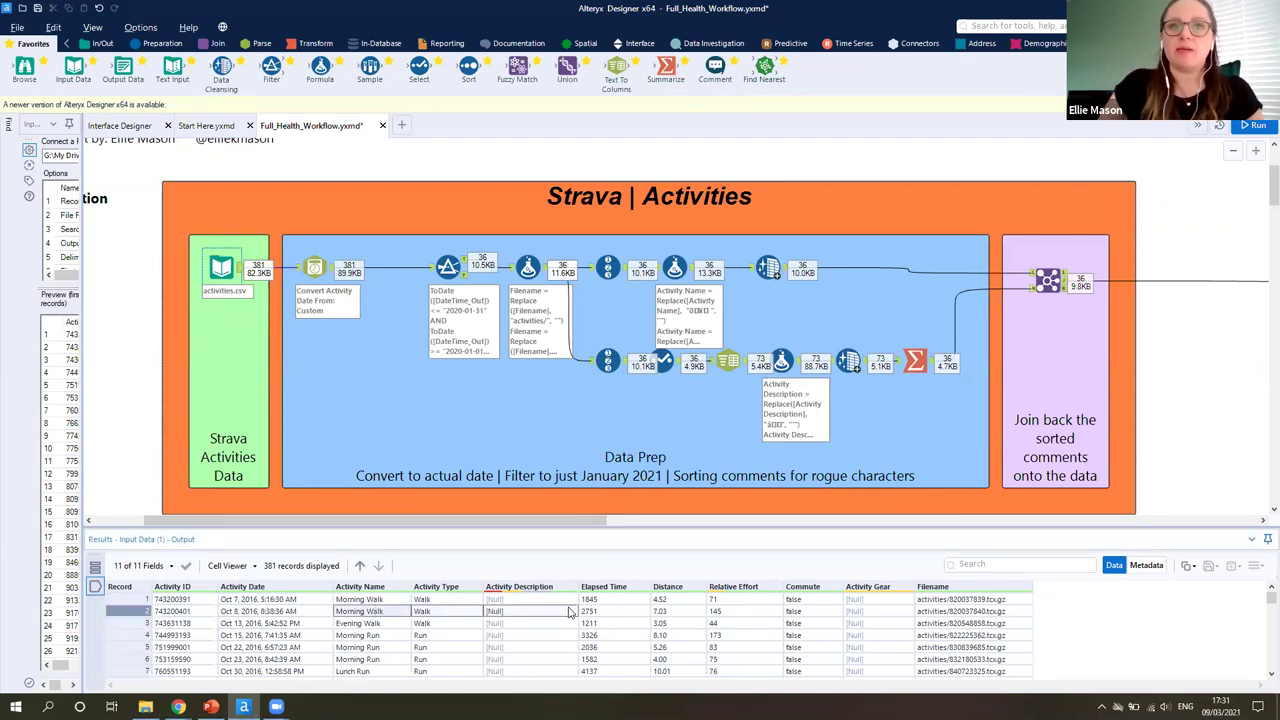
pyautogui.moveTo(449, 617); pyautogui.dragTo(452, 676)
pyautogui.click(449, 625)
pyautogui.click(453, 636)
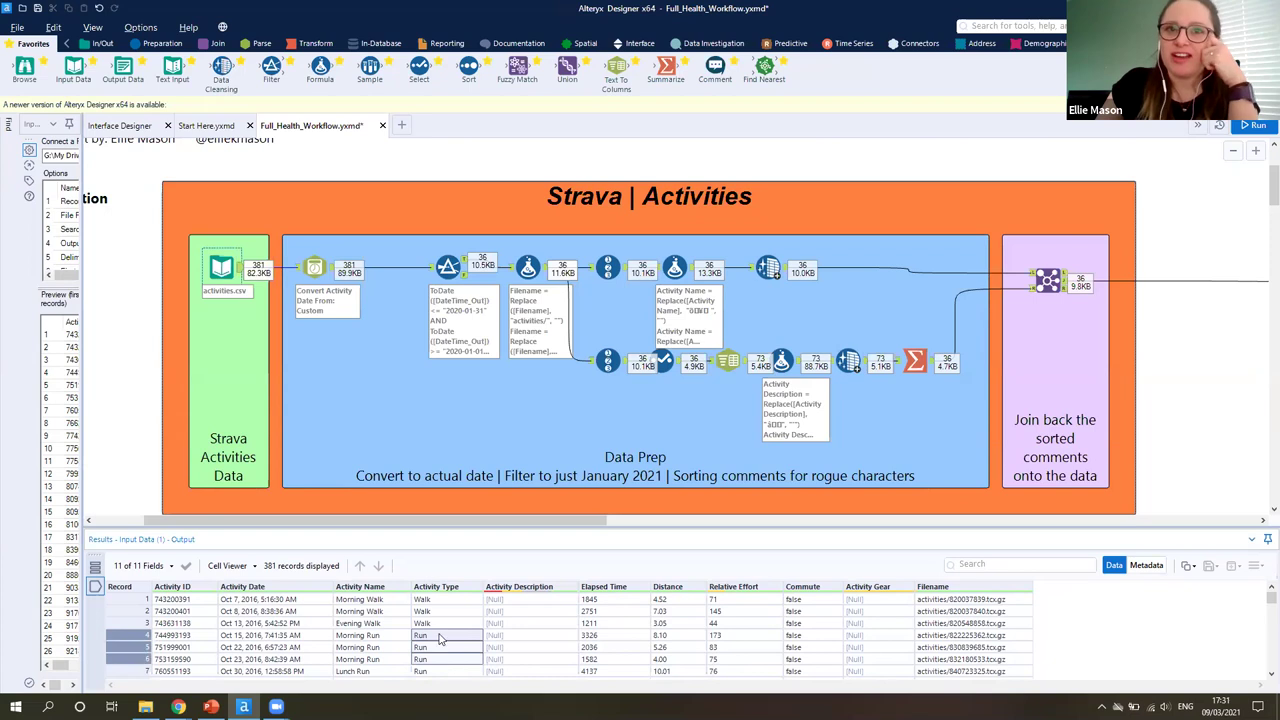
pyautogui.click(603, 635)
pyautogui.click(610, 600)
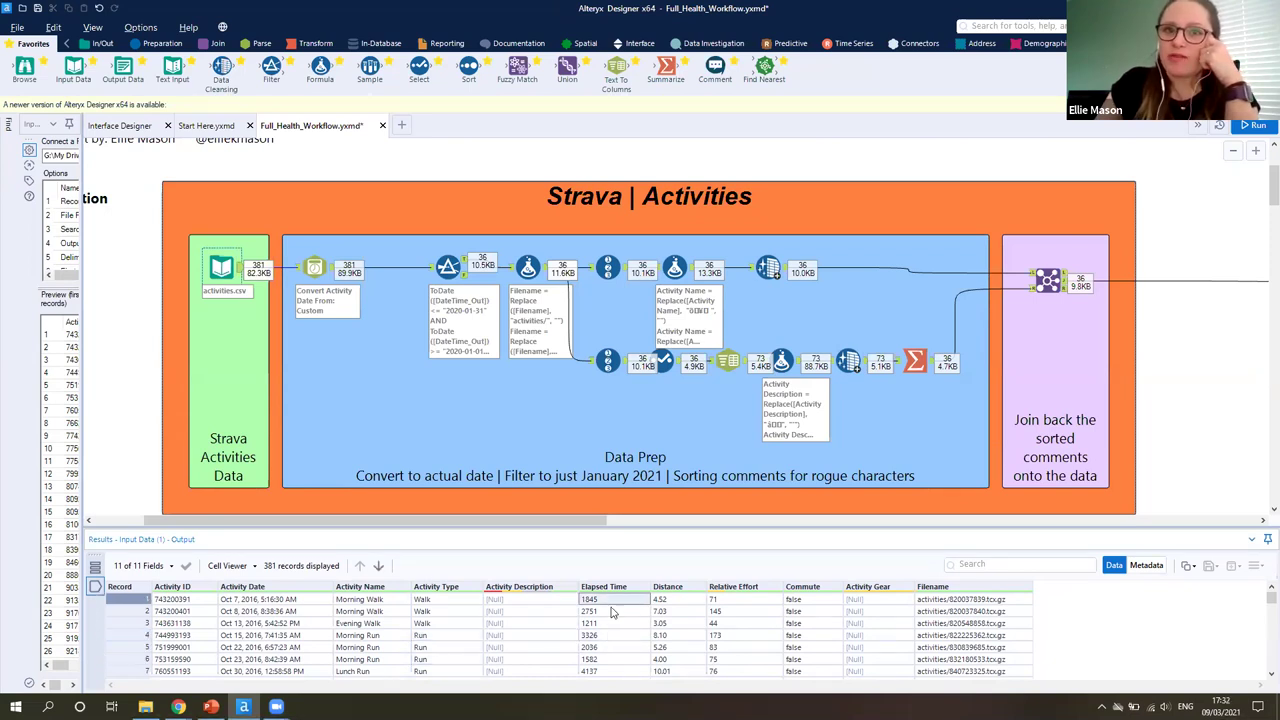
pyautogui.click(611, 636)
pyautogui.click(679, 615)
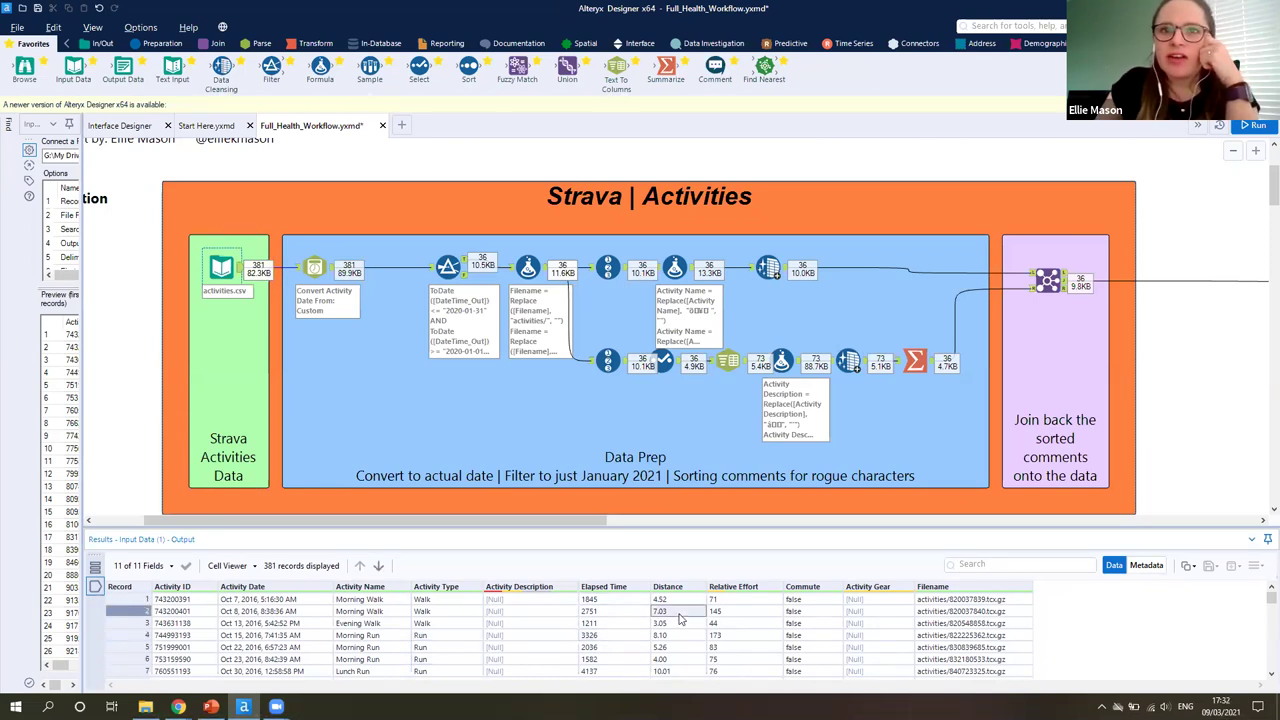
pyautogui.click(747, 623)
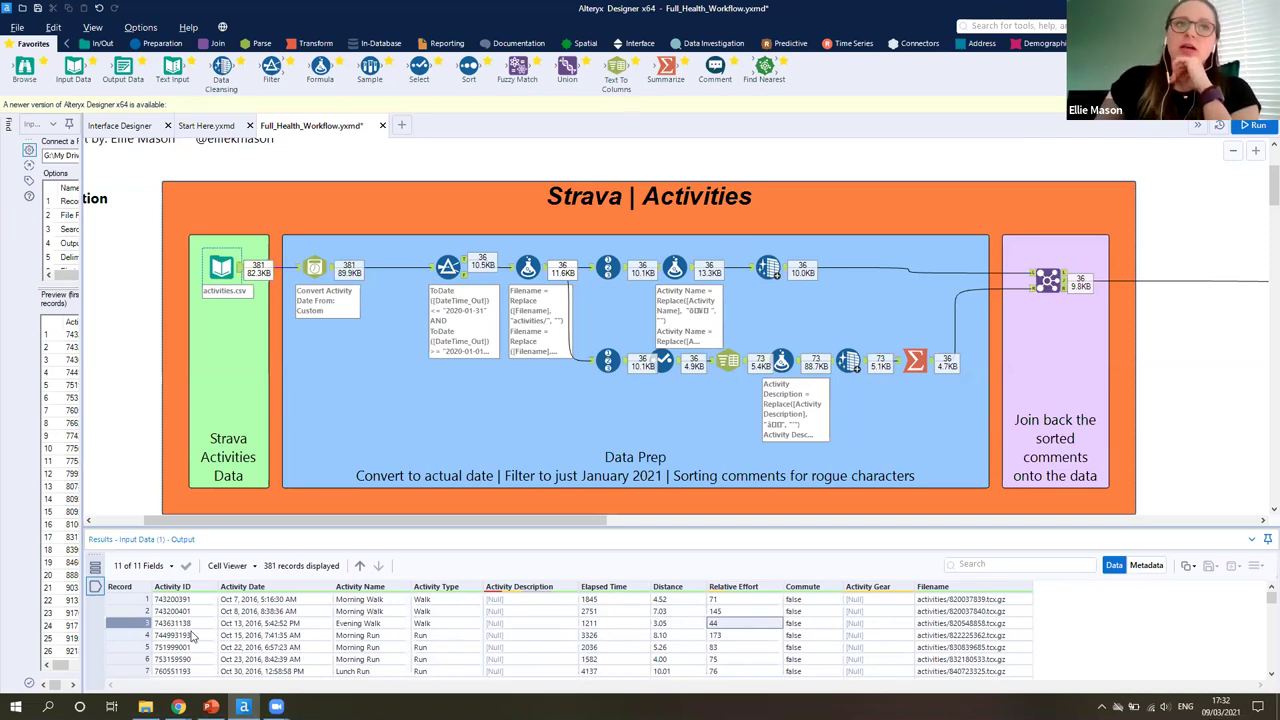
# Step: Review the Activity Date values of the Strava data from the first record through the last
pyautogui.click(284, 601)
pyautogui.press('Down')
pyautogui.press('Down')
pyautogui.press('Down')
pyautogui.press('Down')
pyautogui.press('Down')
pyautogui.press('Down')
pyautogui.press('Down')
pyautogui.press('Down')
pyautogui.press('Down')
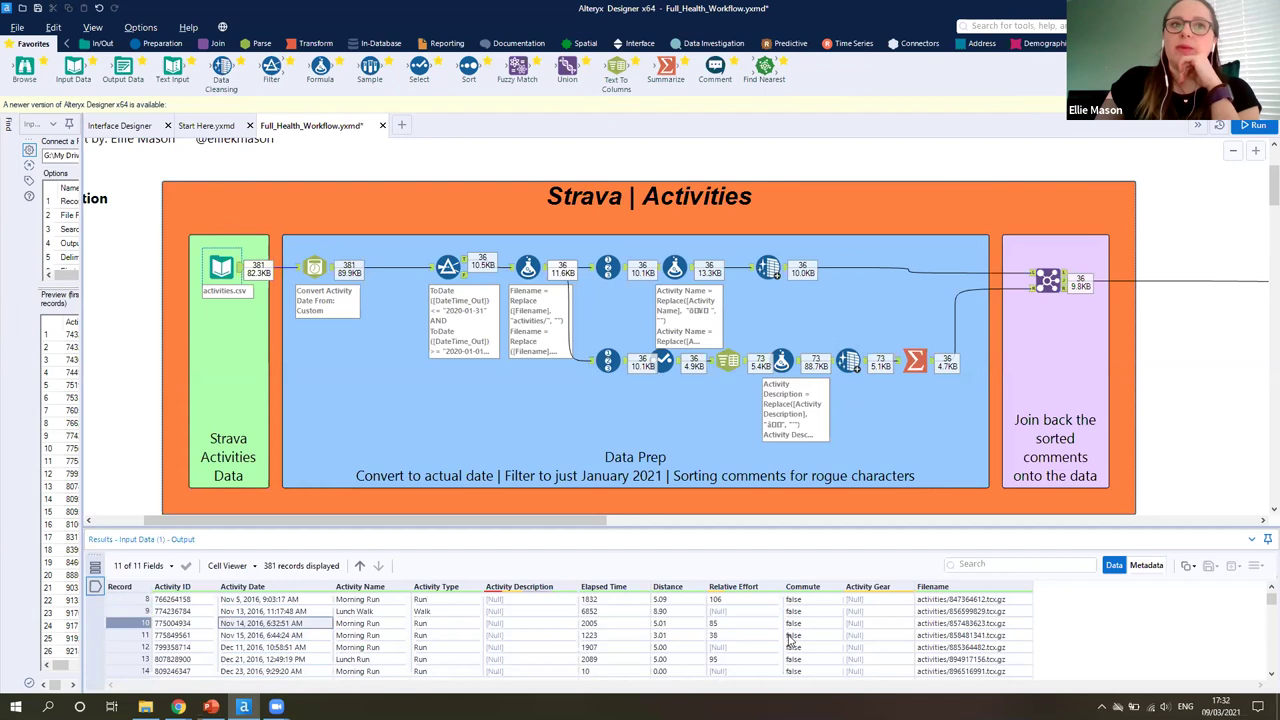
pyautogui.moveTo(1262, 603); pyautogui.dragTo(1263, 678)
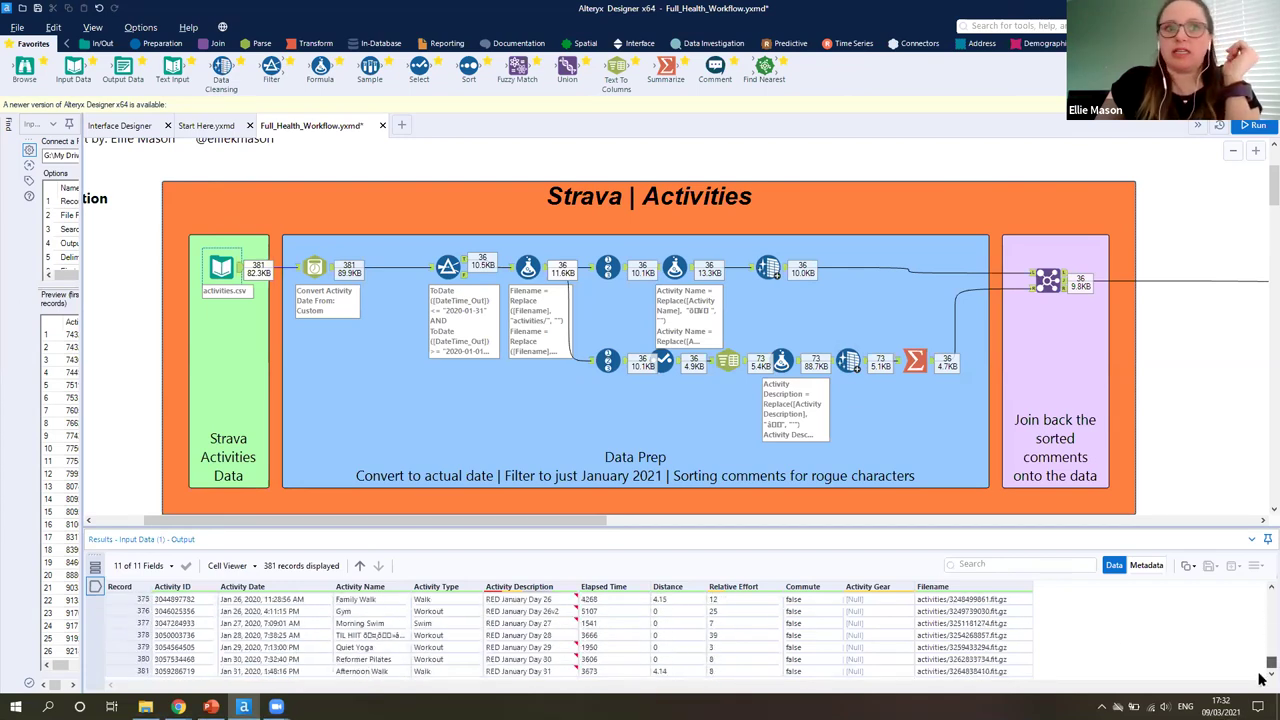
pyautogui.click(277, 672)
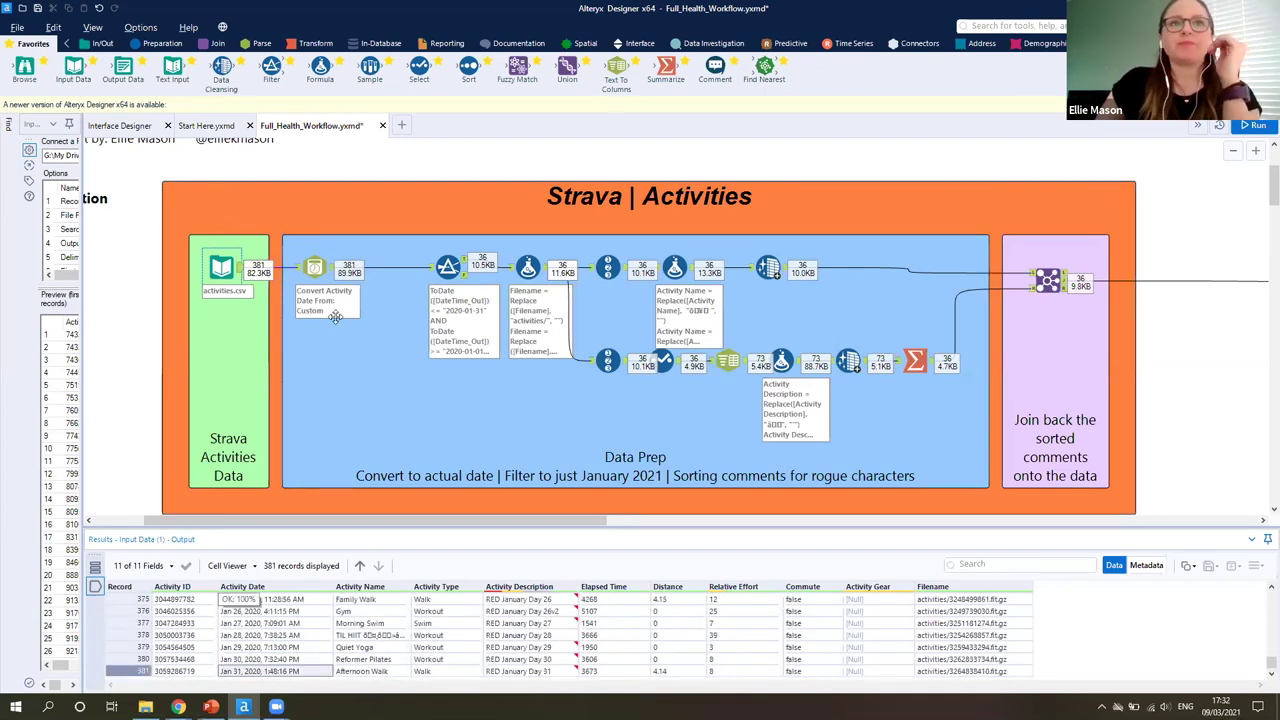
pyautogui.click(250, 611)
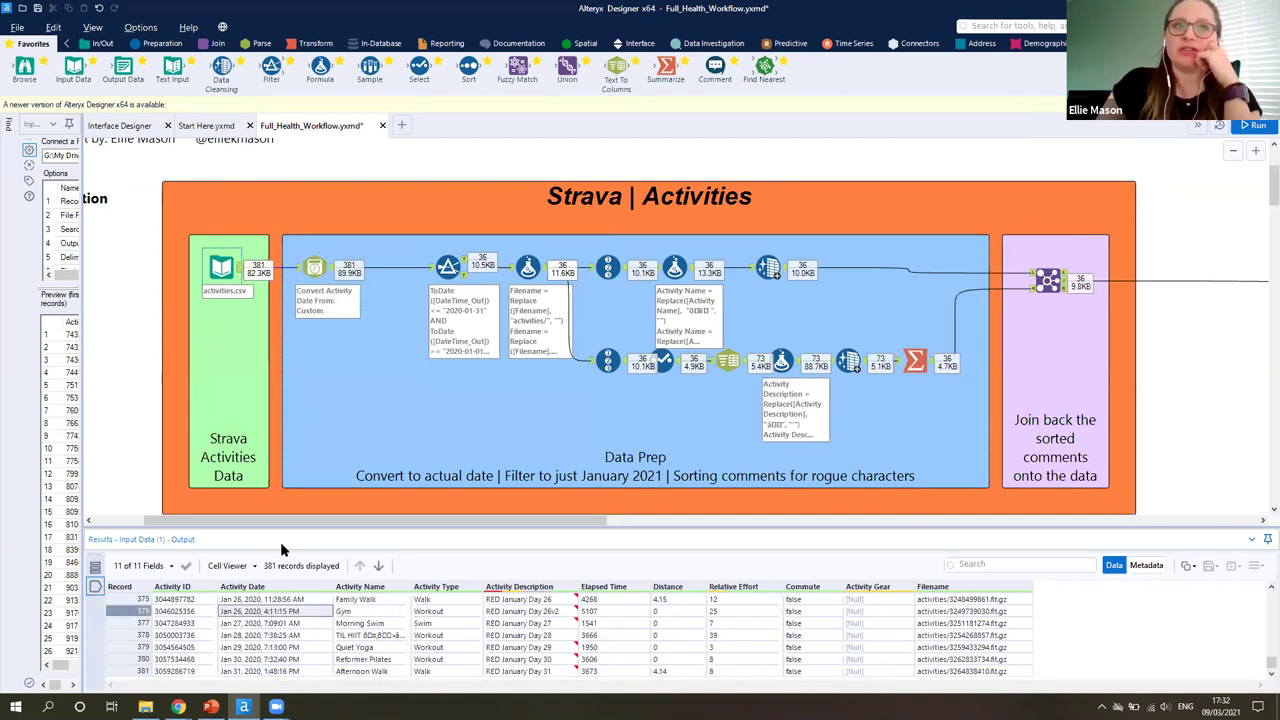
# Step: Inspect the DateTime tool's output and the Text To Columns output, widening the latter's Activity Description column
pyautogui.click(314, 267)
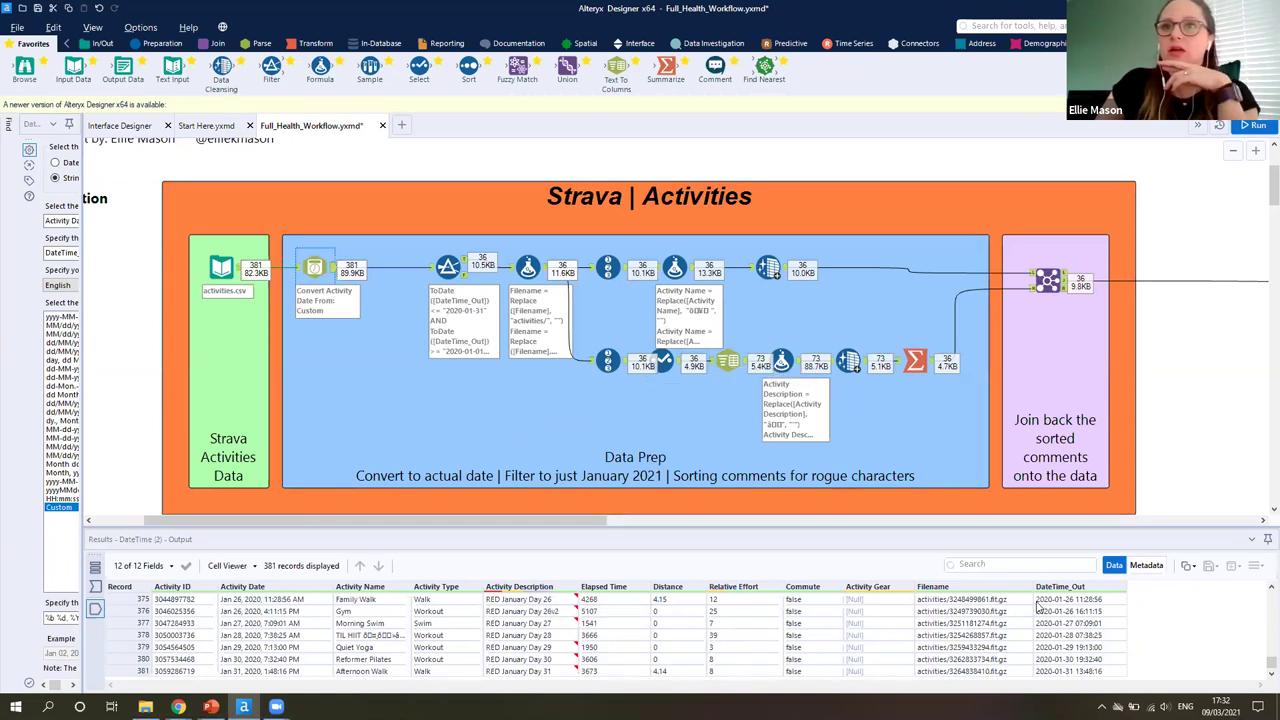
pyautogui.click(729, 364)
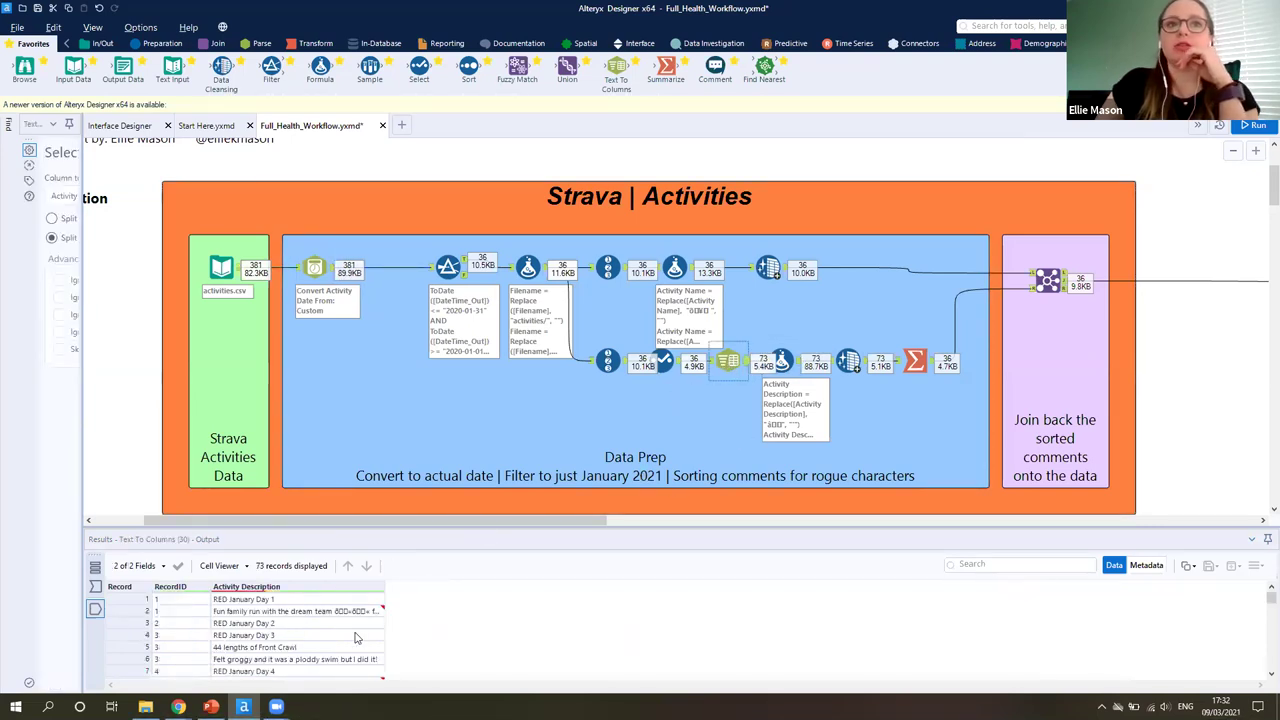
pyautogui.moveTo(383, 586); pyautogui.dragTo(552, 596)
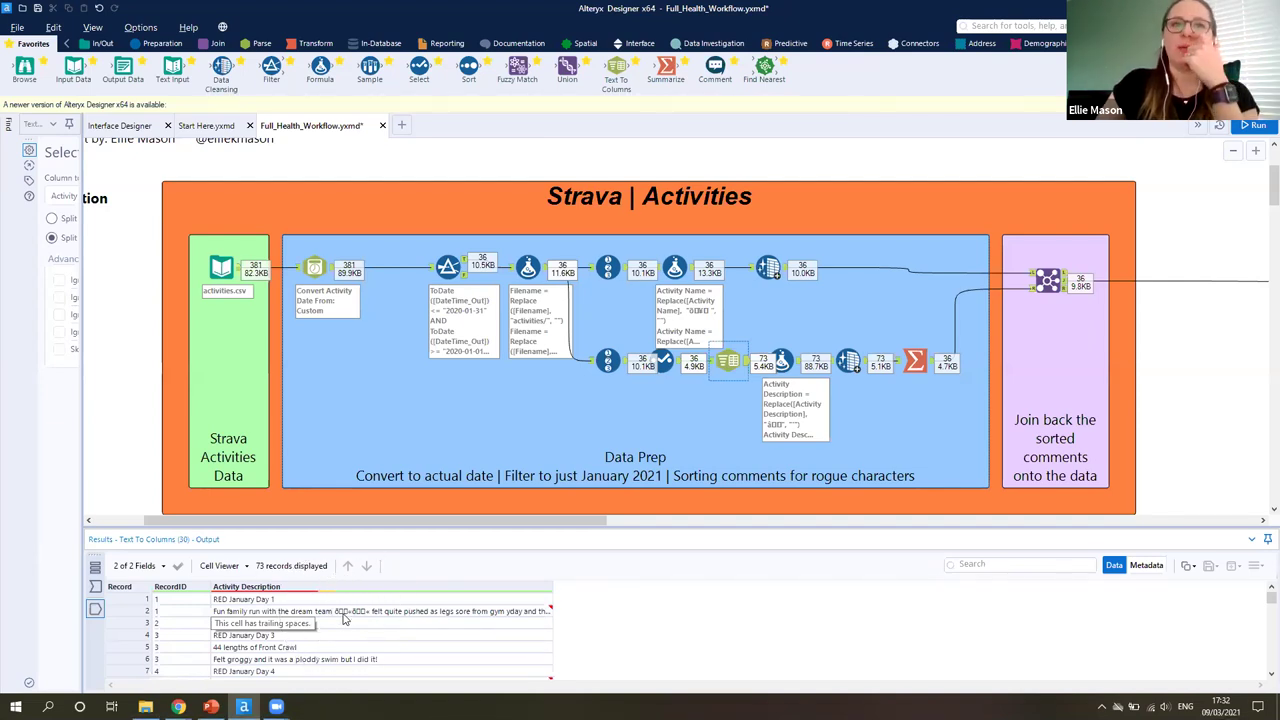
# Step: Inspect the activity descriptions in the Strava Summarize output and the joined output of the Strava branch
pyautogui.click(915, 362)
pyautogui.scroll(-7, 293, 628)
pyautogui.click(155, 648)
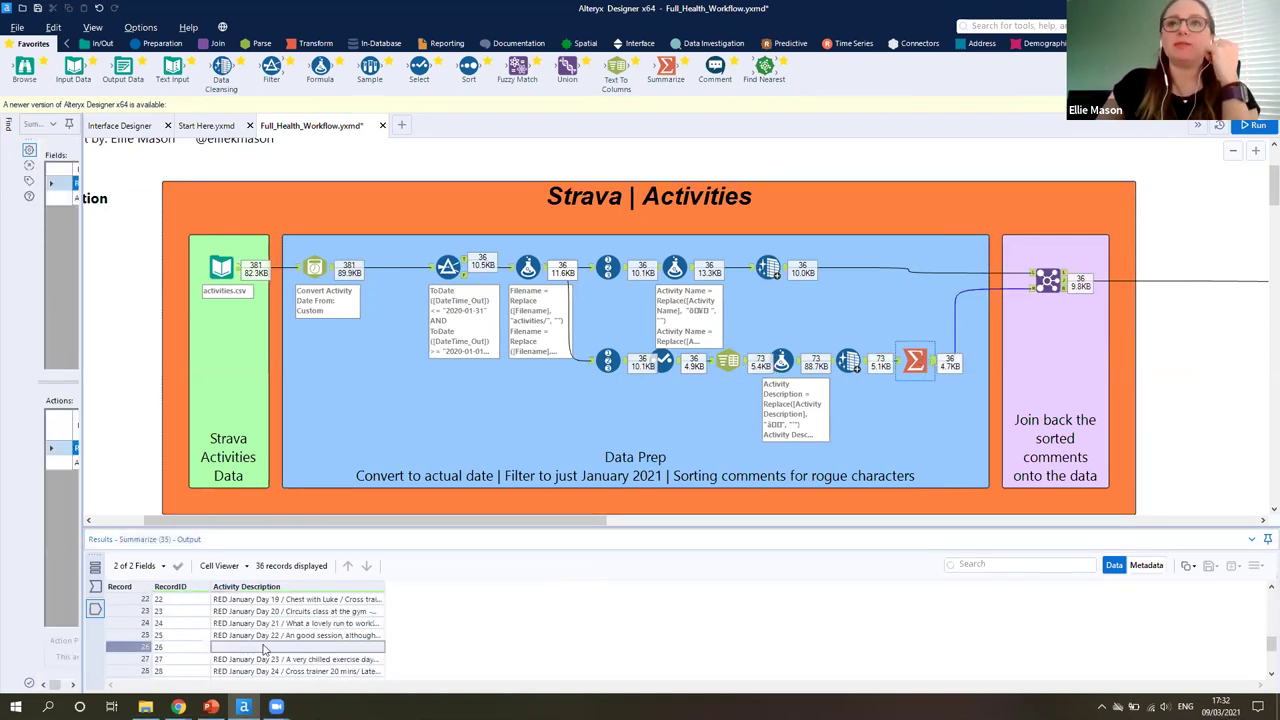
pyautogui.scroll(-2, 185, 652)
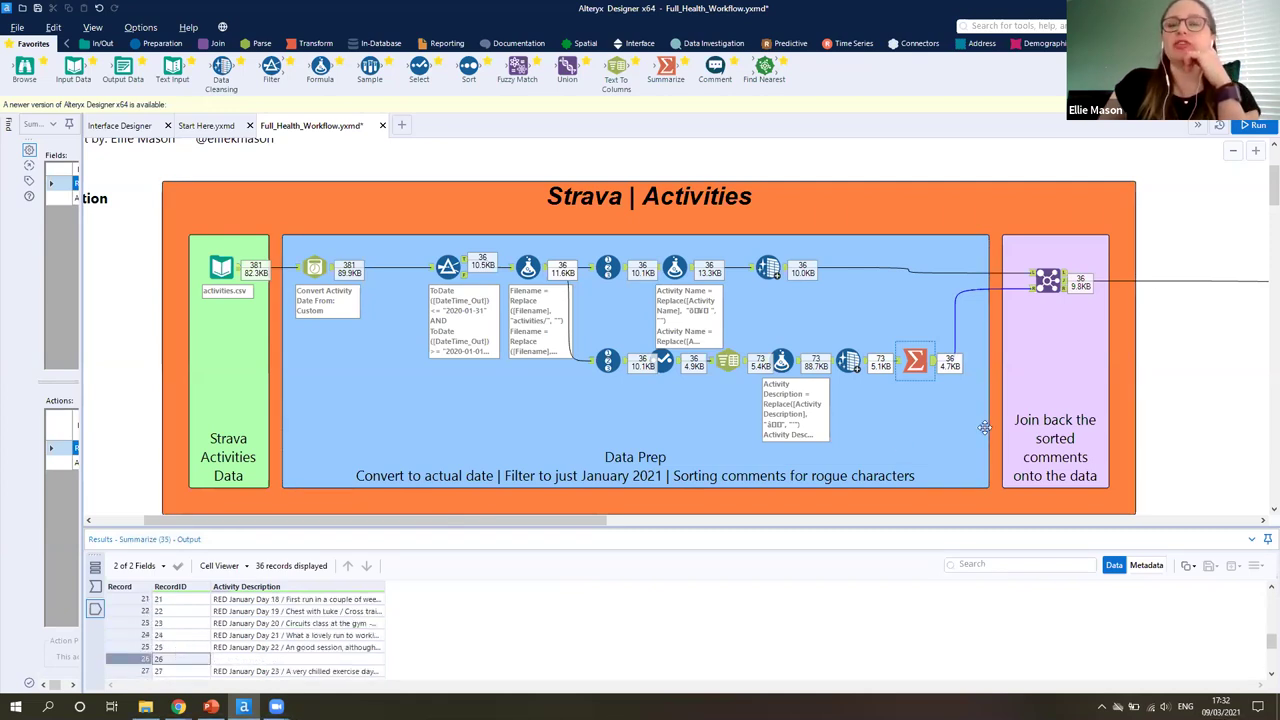
pyautogui.click(817, 266)
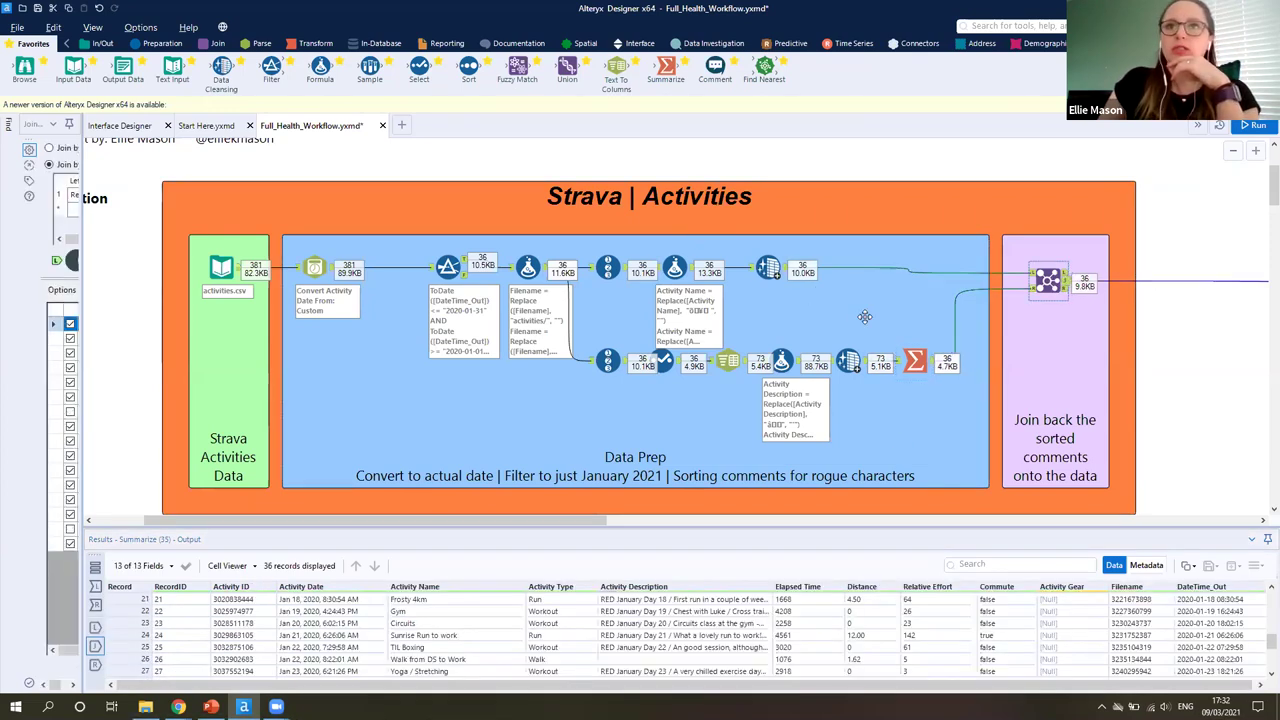
# Step: Inspect the Garmin CSV input files in the Garmin Activities container and the output of their Union tool
pyautogui.scroll(-4, 366, 432)
pyautogui.scroll(-3, 366, 432)
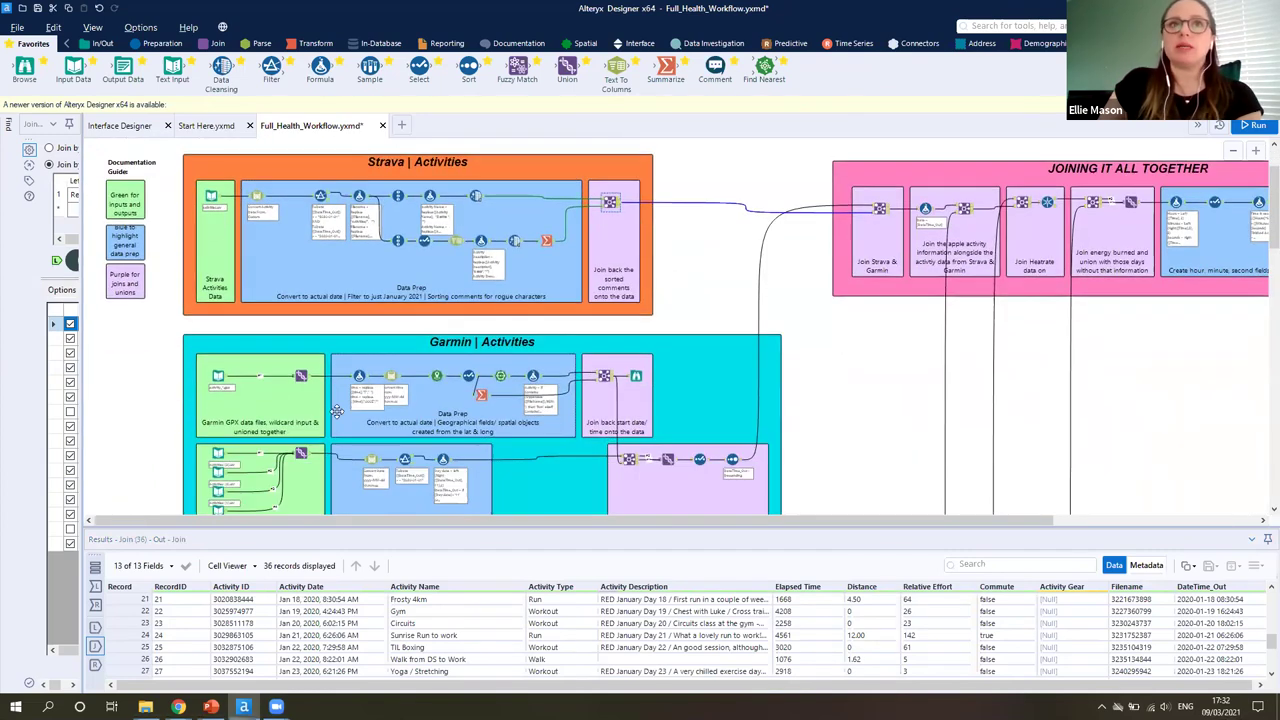
pyautogui.scroll(2, 222, 333)
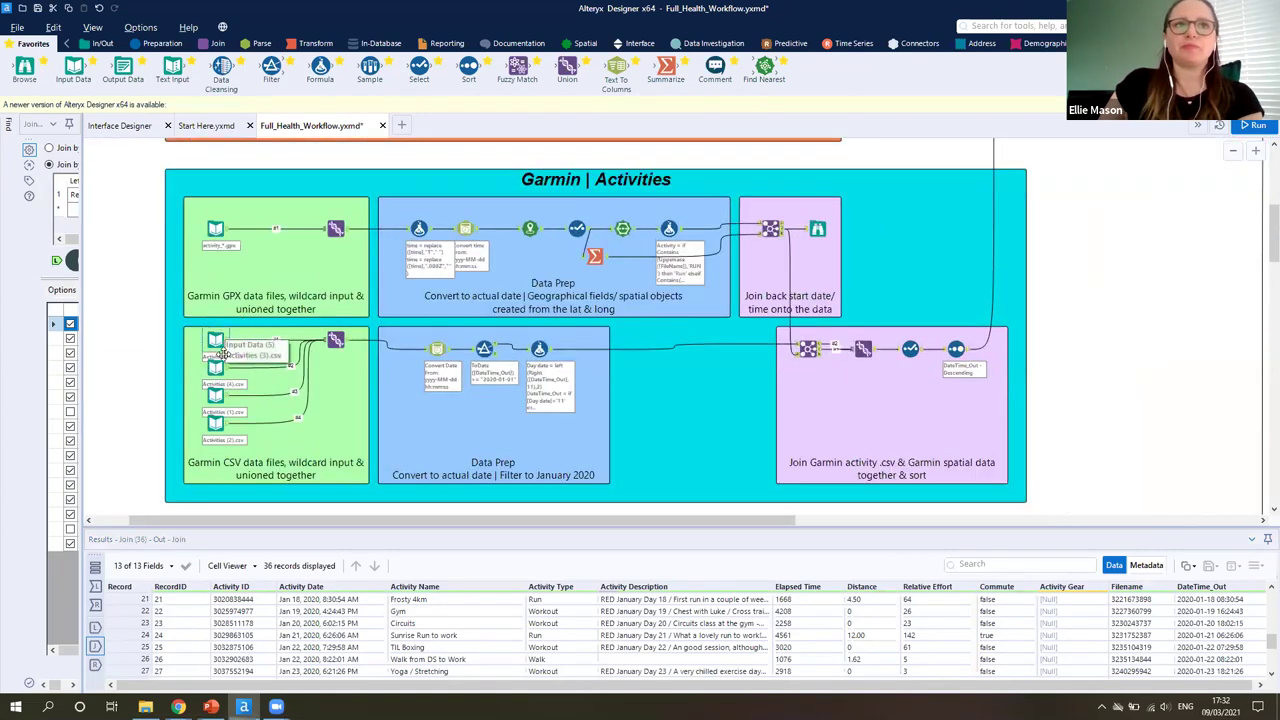
pyautogui.scroll(1, 222, 333)
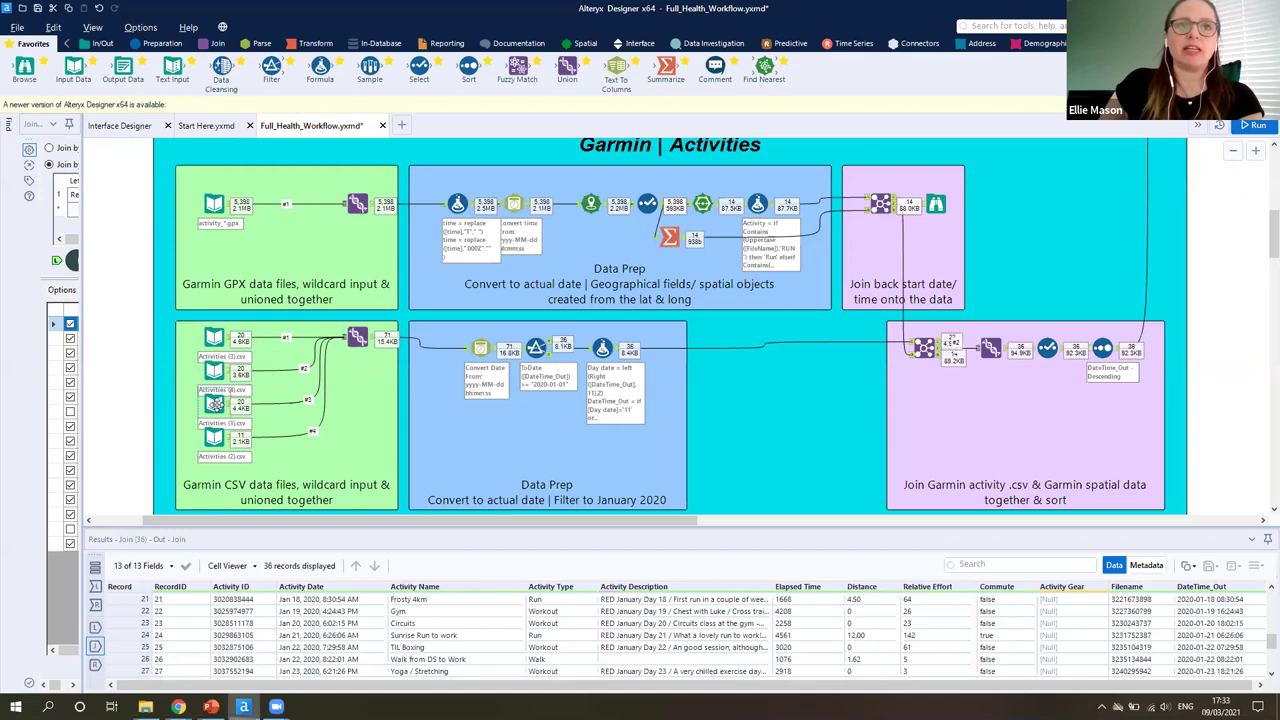
pyautogui.click(229, 338)
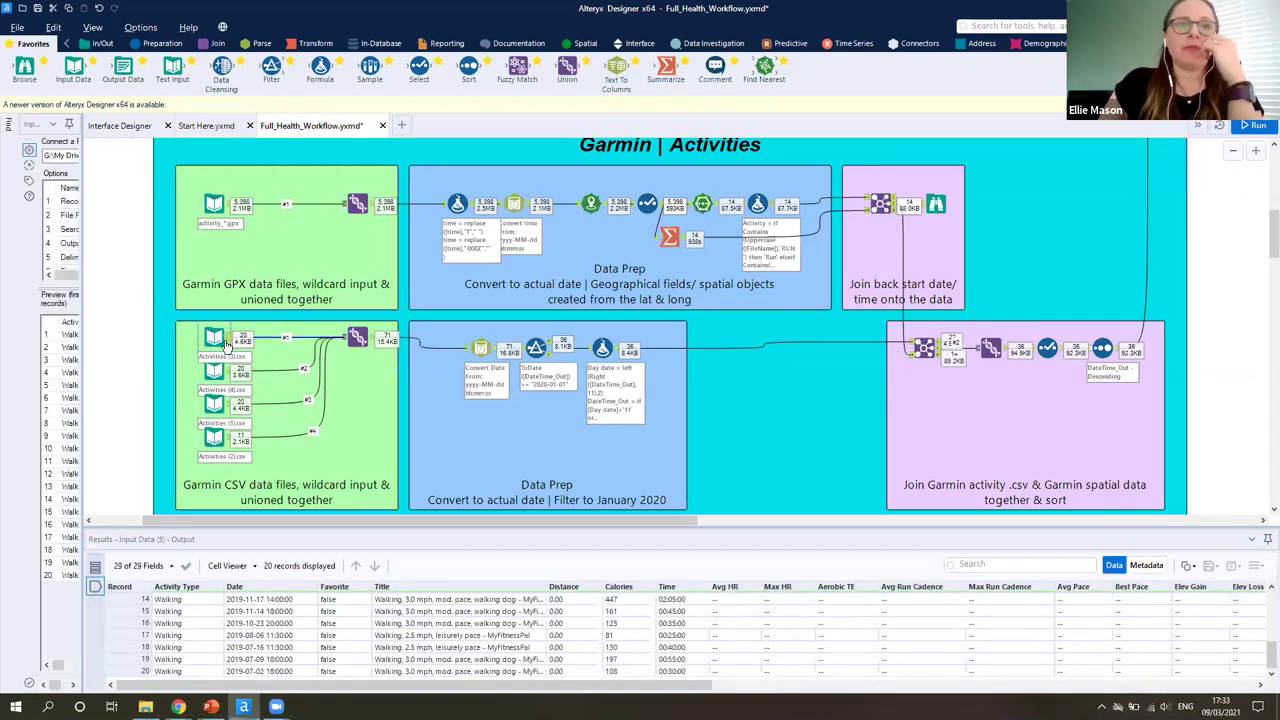
pyautogui.click(224, 404)
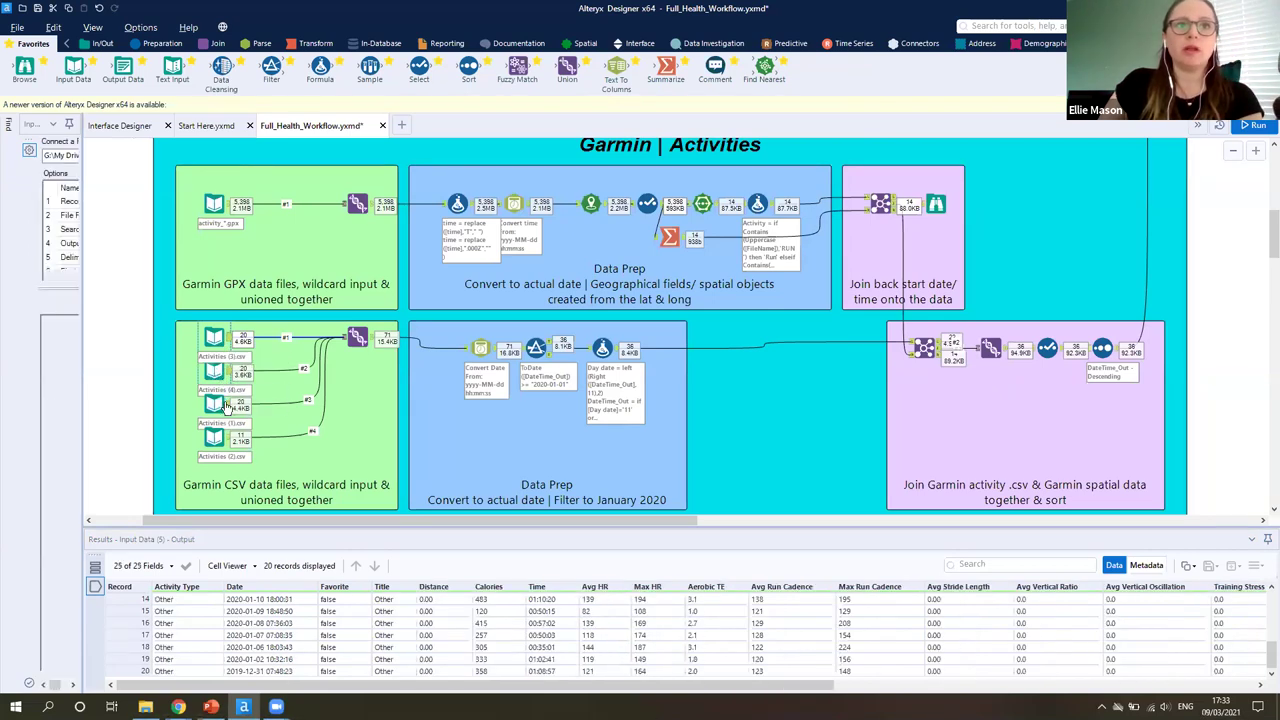
pyautogui.click(216, 438)
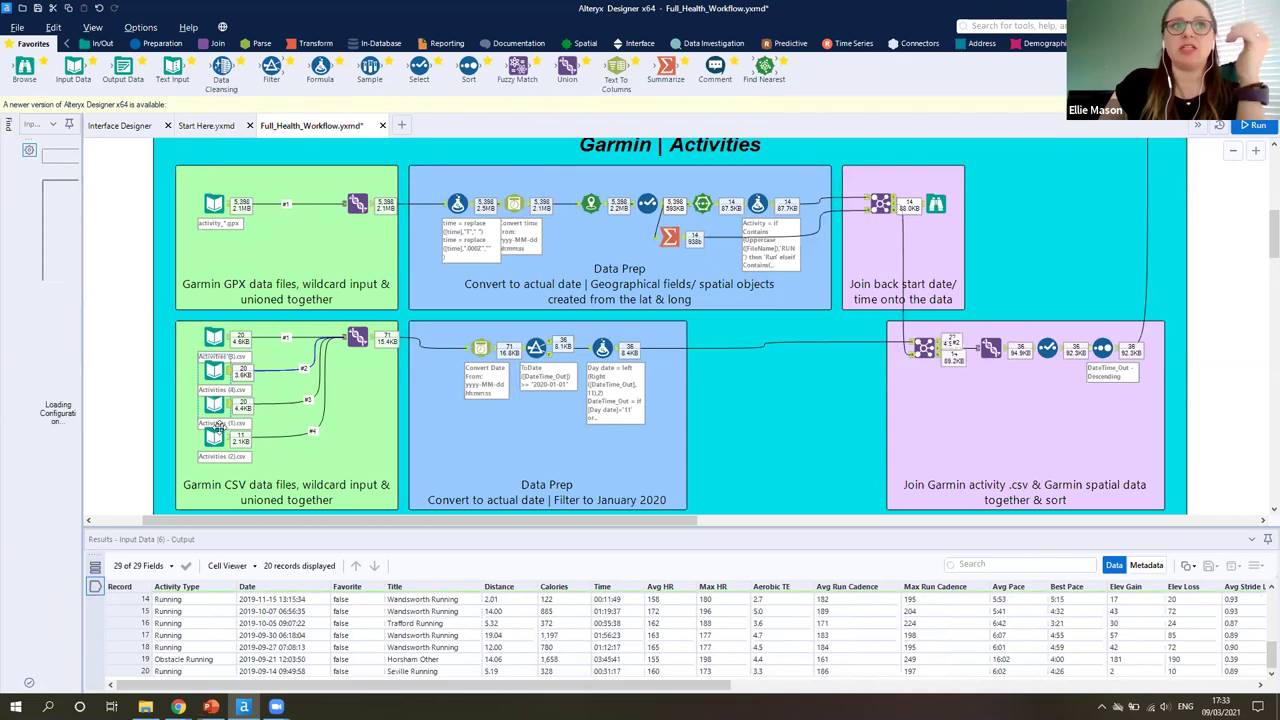
pyautogui.click(228, 442)
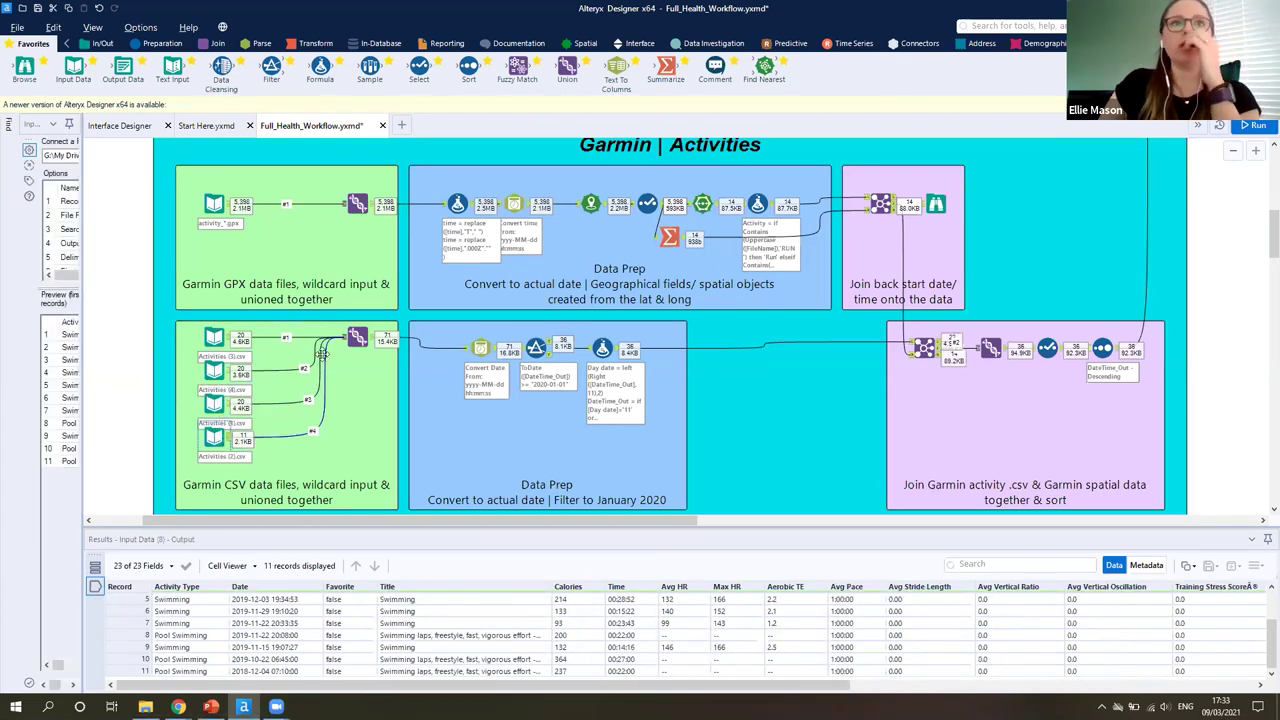
pyautogui.click(360, 338)
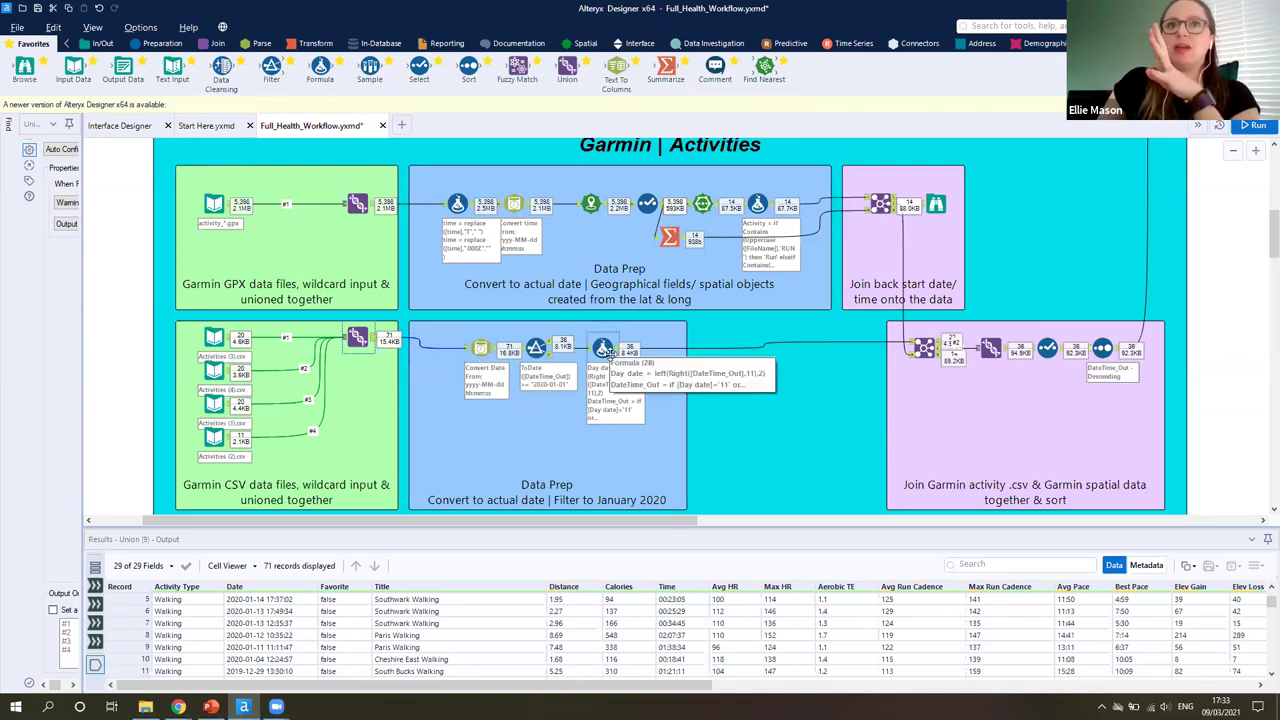
# Step: Examine the longitude, time and FileName fields of the Garmin activity_*.gpx input
pyautogui.click(215, 204)
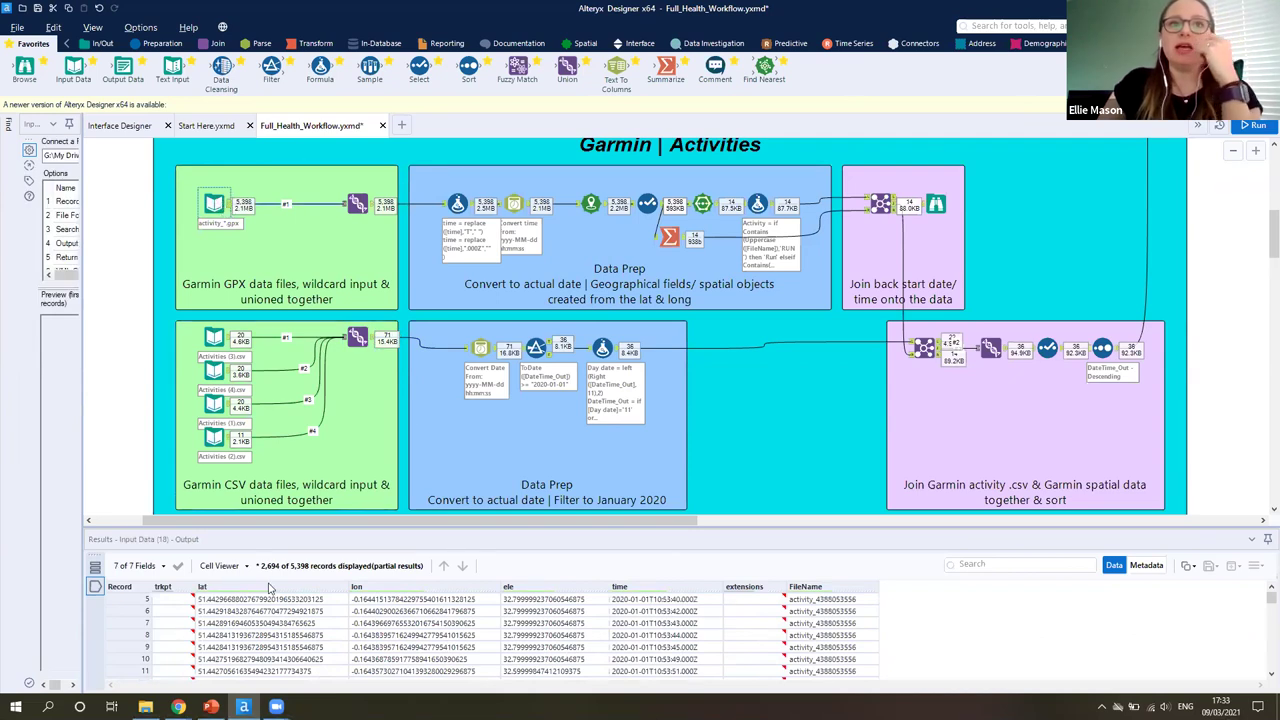
pyautogui.click(410, 611)
pyautogui.moveTo(648, 618); pyautogui.dragTo(660, 668)
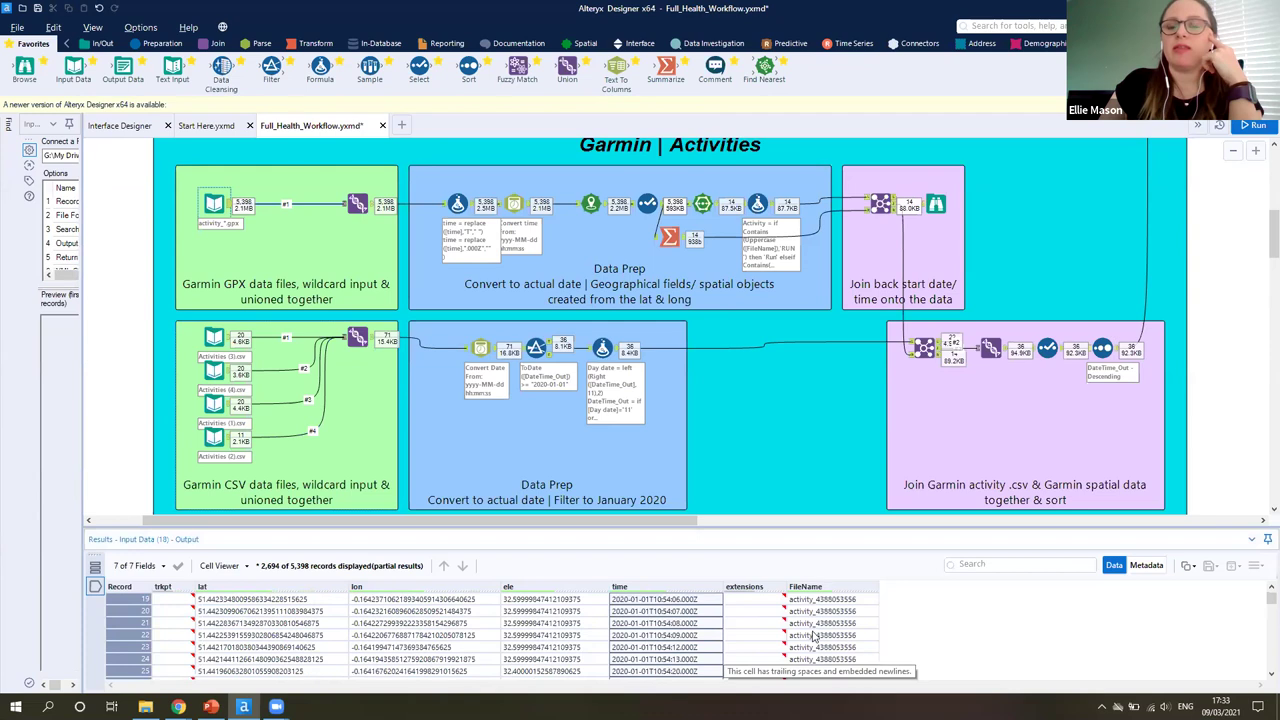
pyautogui.click(815, 636)
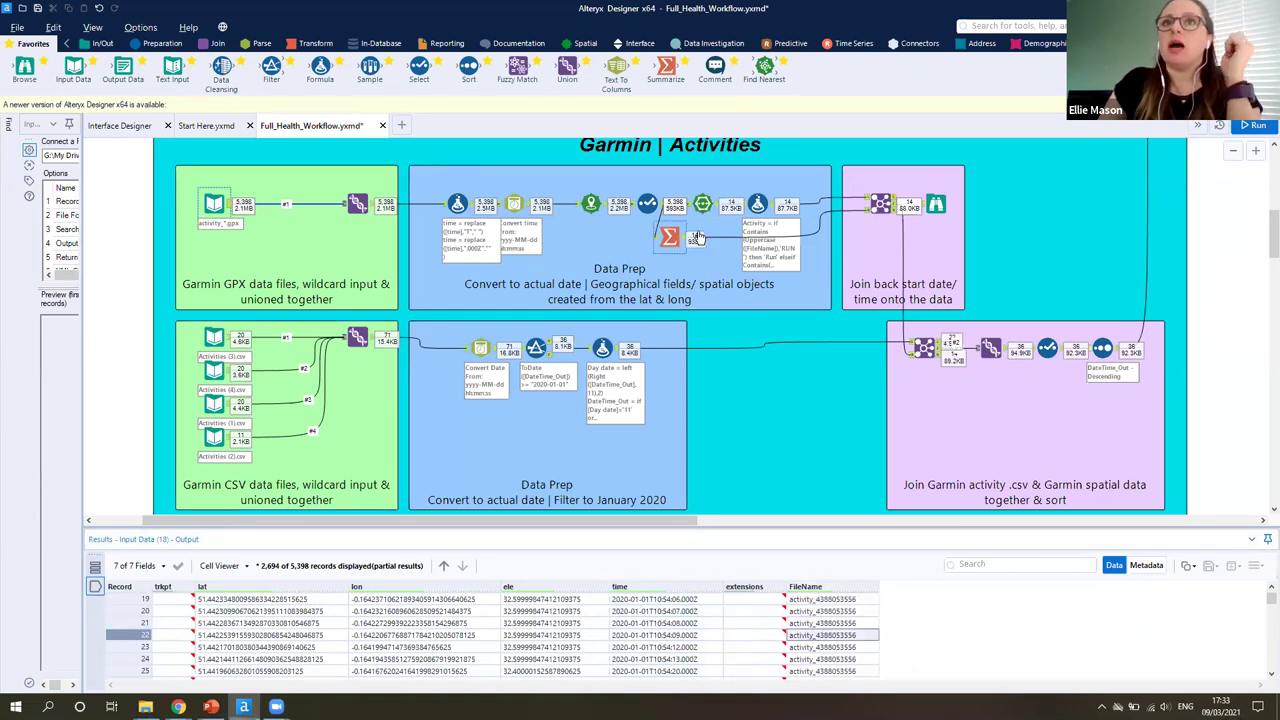
# Step: View the Garmin routes around London on the Browse tool's map in a widened configuration pane
pyautogui.click(935, 204)
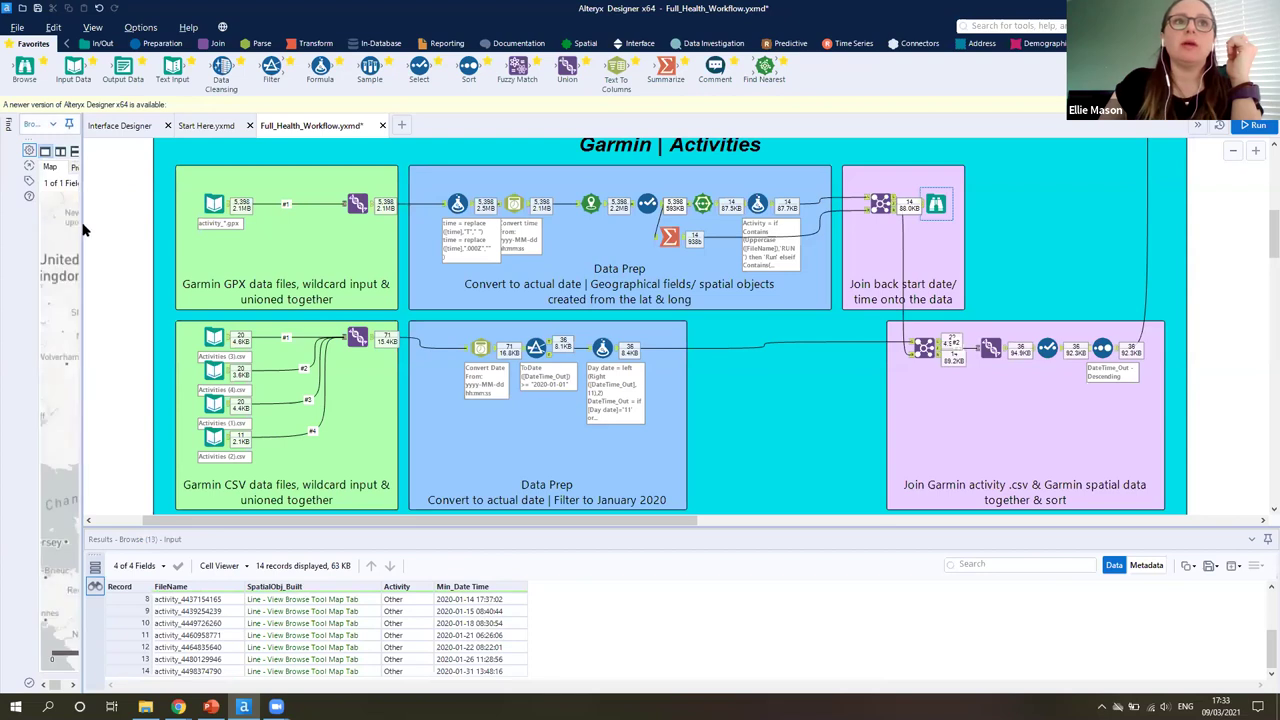
pyautogui.moveTo(519, 245); pyautogui.dragTo(519, 245)
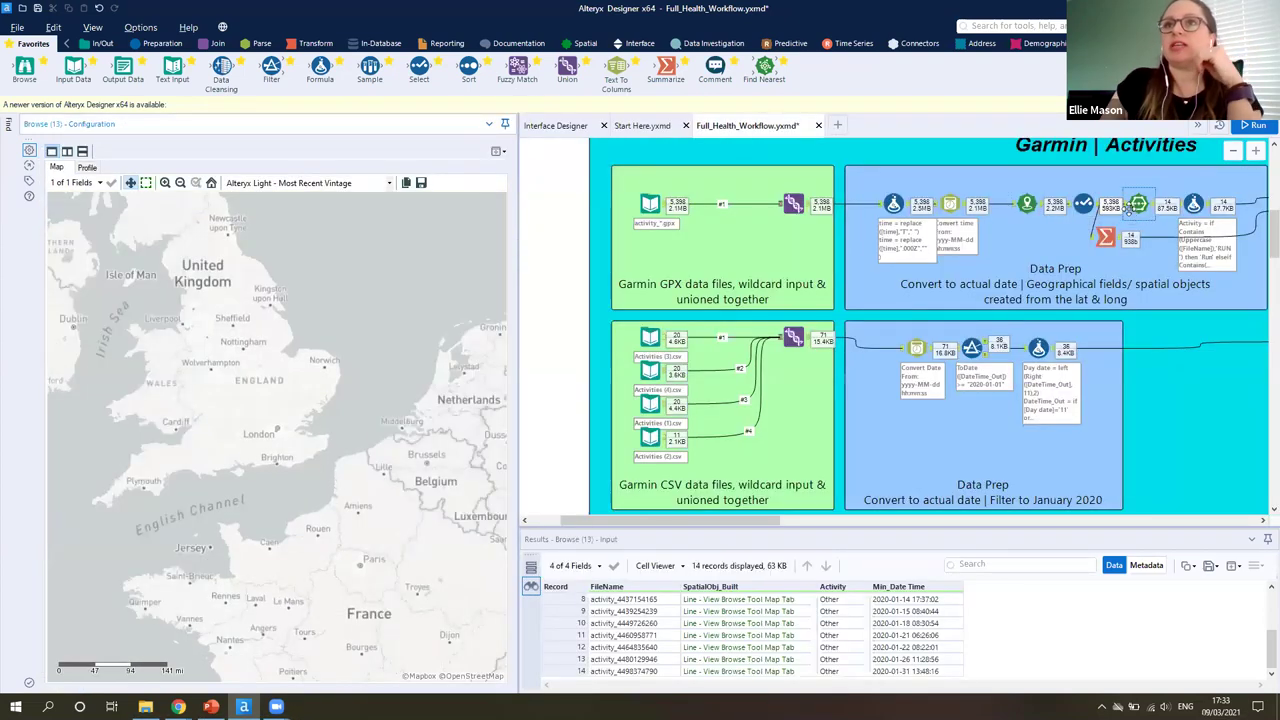
pyautogui.scroll(5, 277, 432)
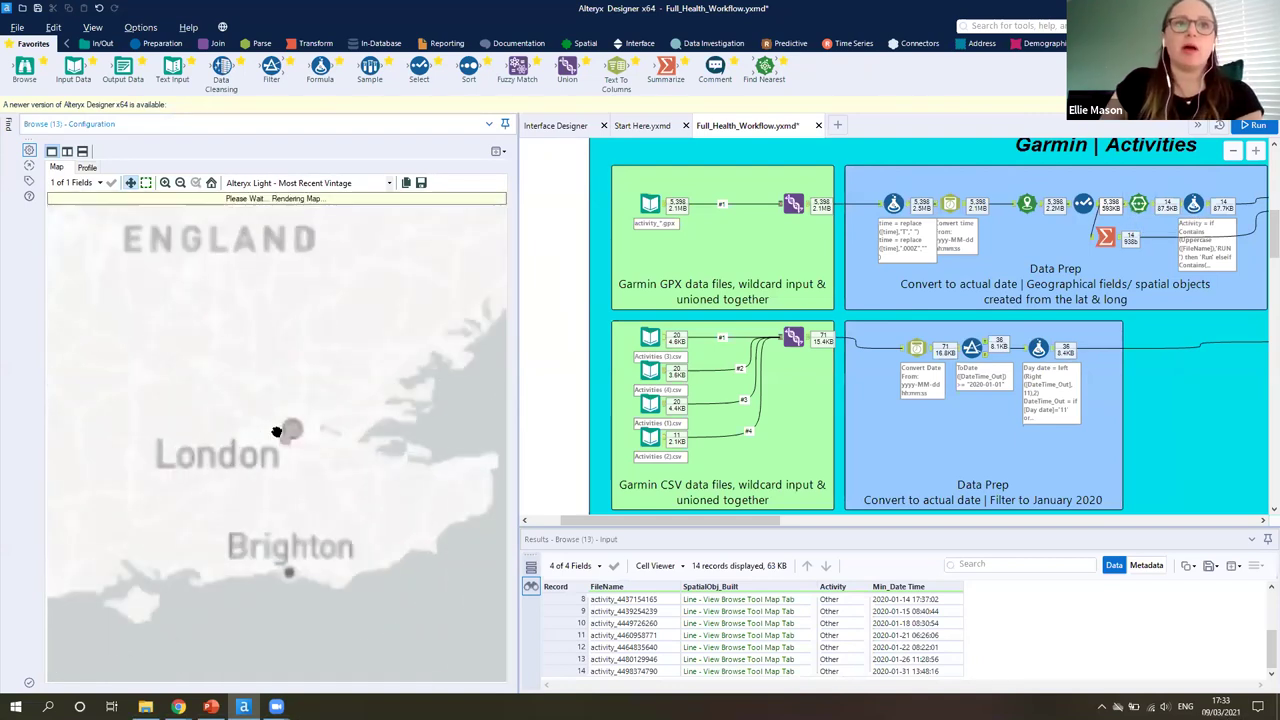
pyautogui.moveTo(454, 583); pyautogui.dragTo(291, 480)
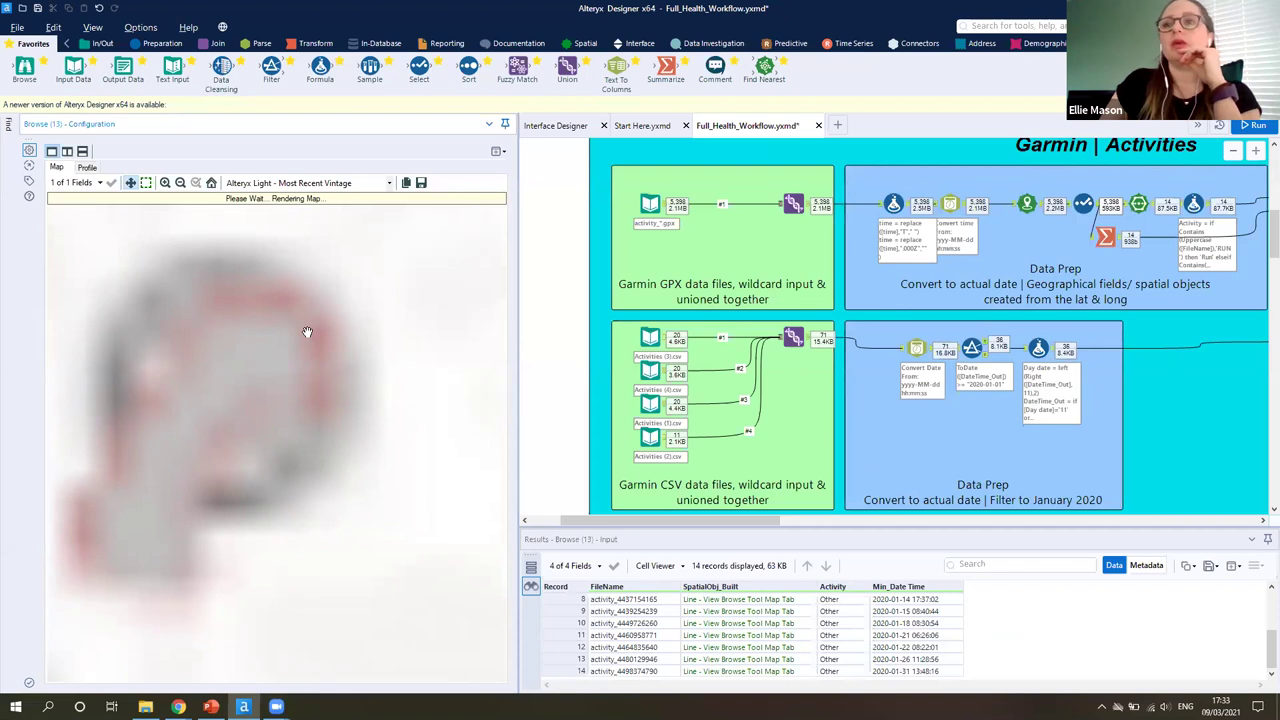
pyautogui.scroll(1, 1124, 252)
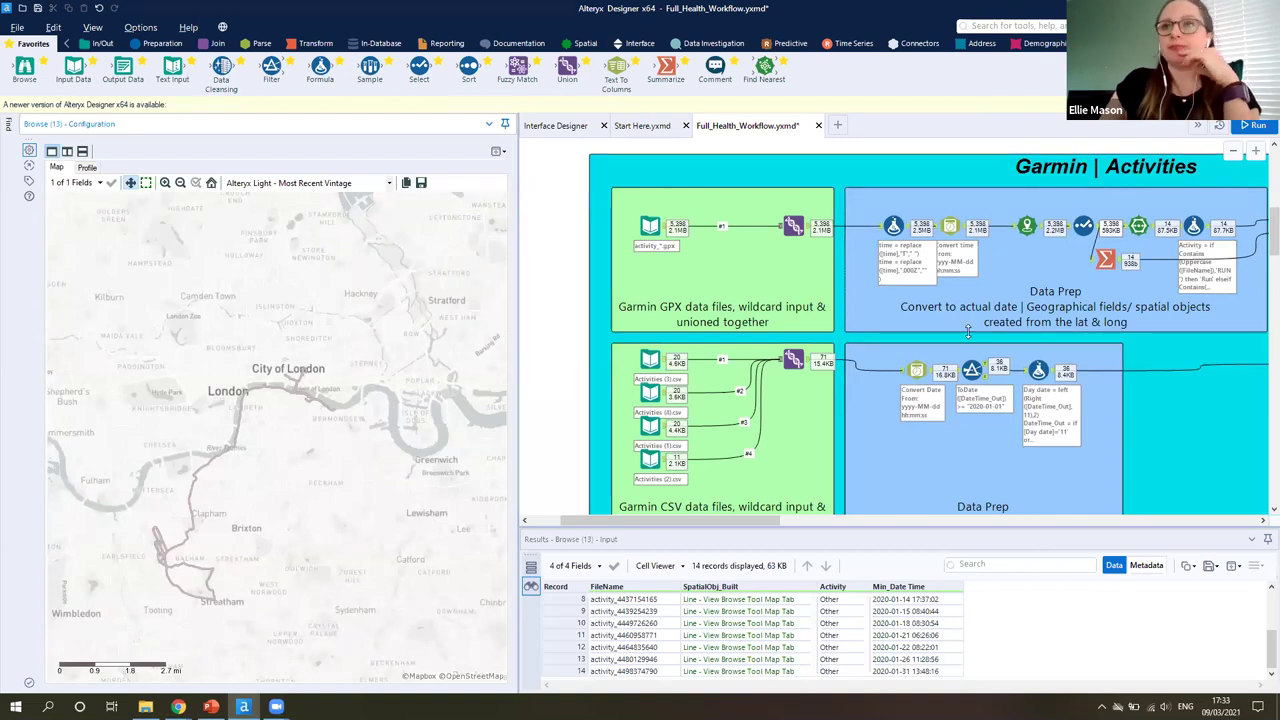
# Step: Inspect the minimum date time per file in the Garmin Summarize tool and narrow the configuration pane again
pyautogui.click(1125, 265)
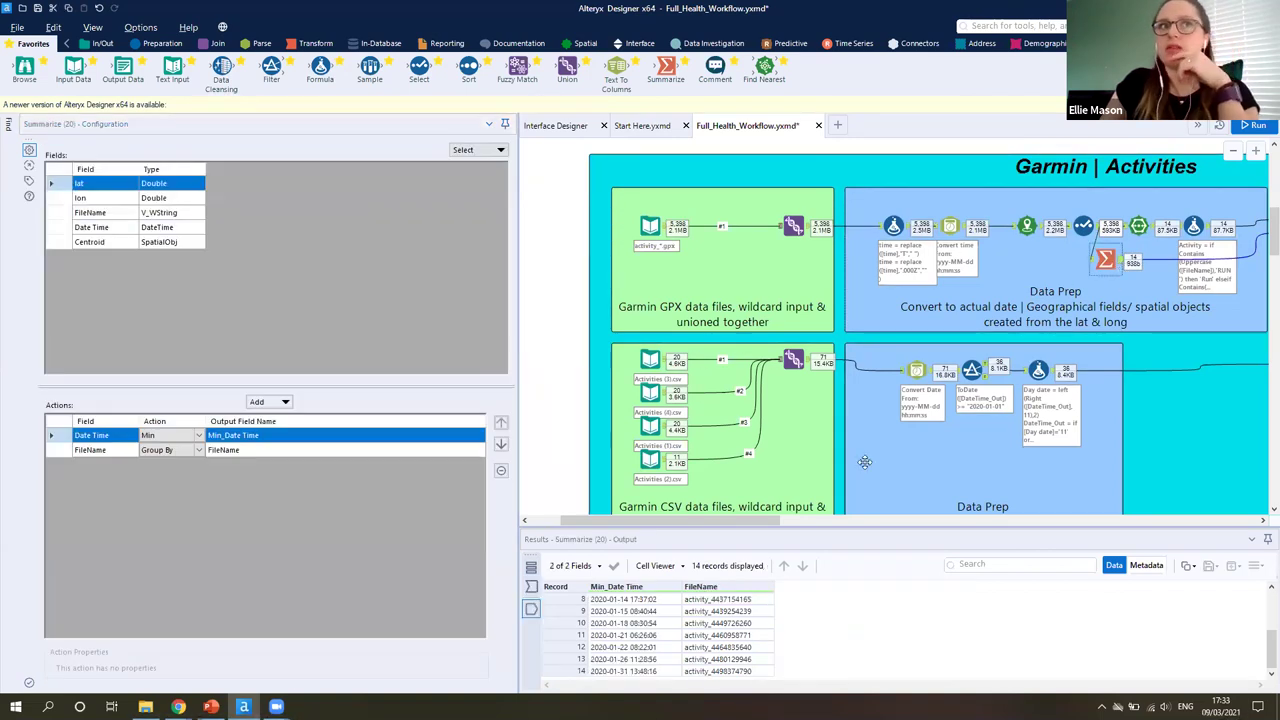
pyautogui.click(615, 647)
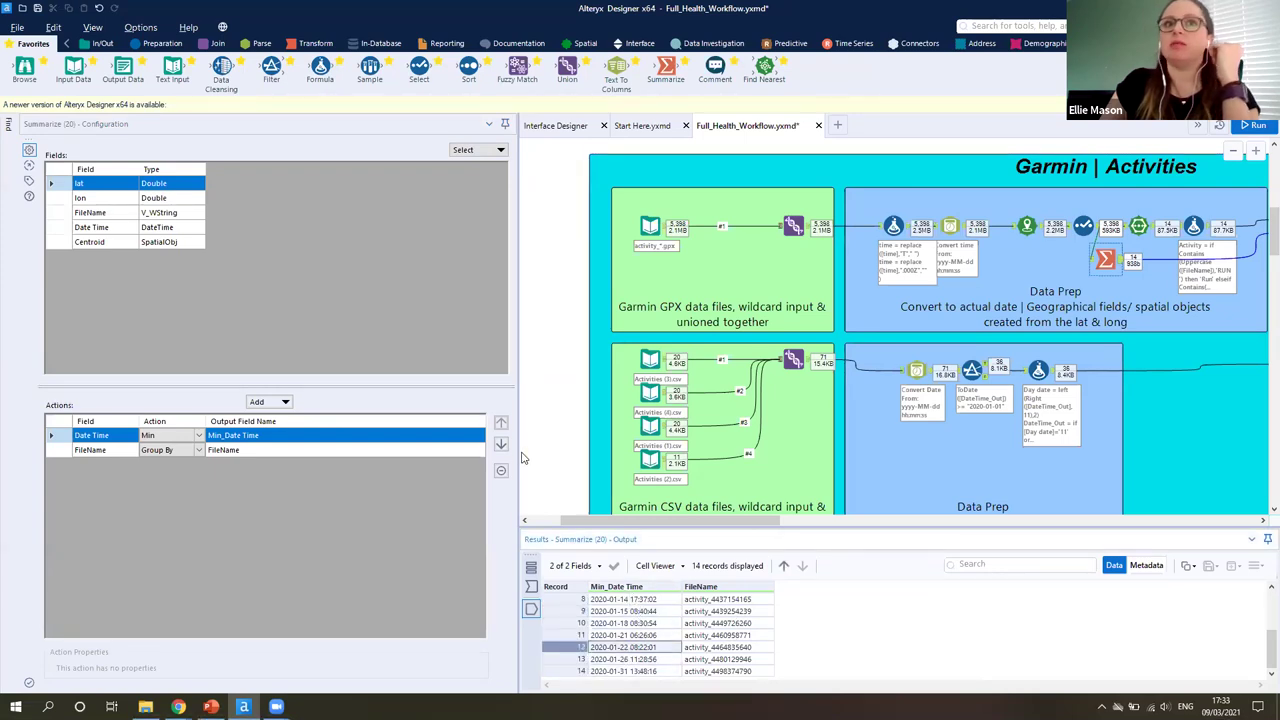
pyautogui.moveTo(518, 455); pyautogui.dragTo(260, 455)
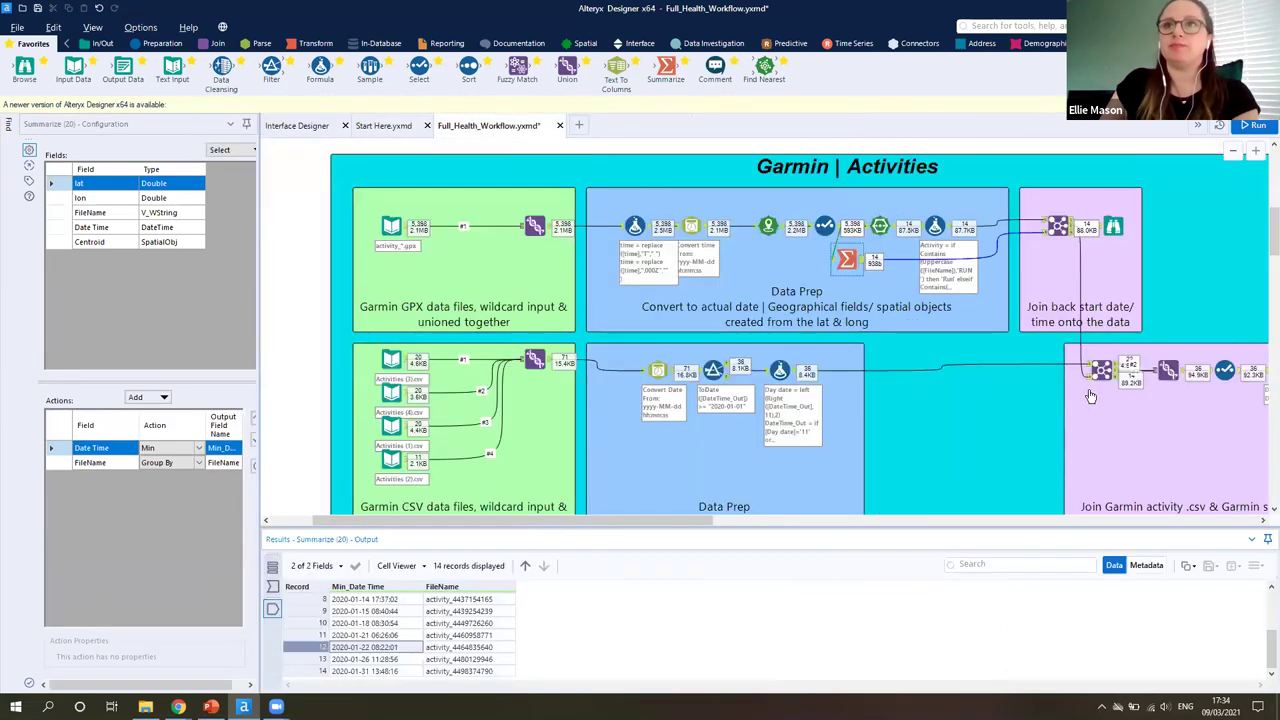
pyautogui.scroll(-3, 1094, 350)
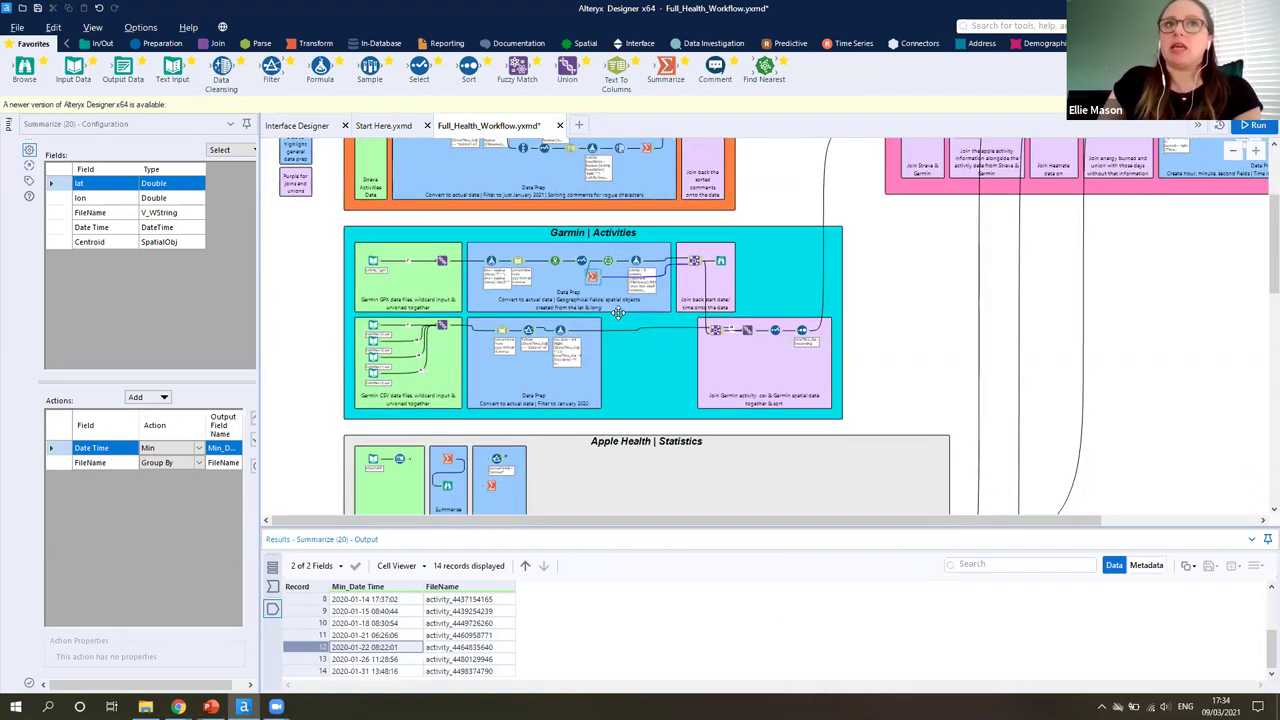
# Step: Inspect the Apple XML export input in the Apple Health | Statistics container
pyautogui.scroll(-4, 616, 319)
pyautogui.scroll(-2, 616, 319)
pyautogui.scroll(-1, 616, 319)
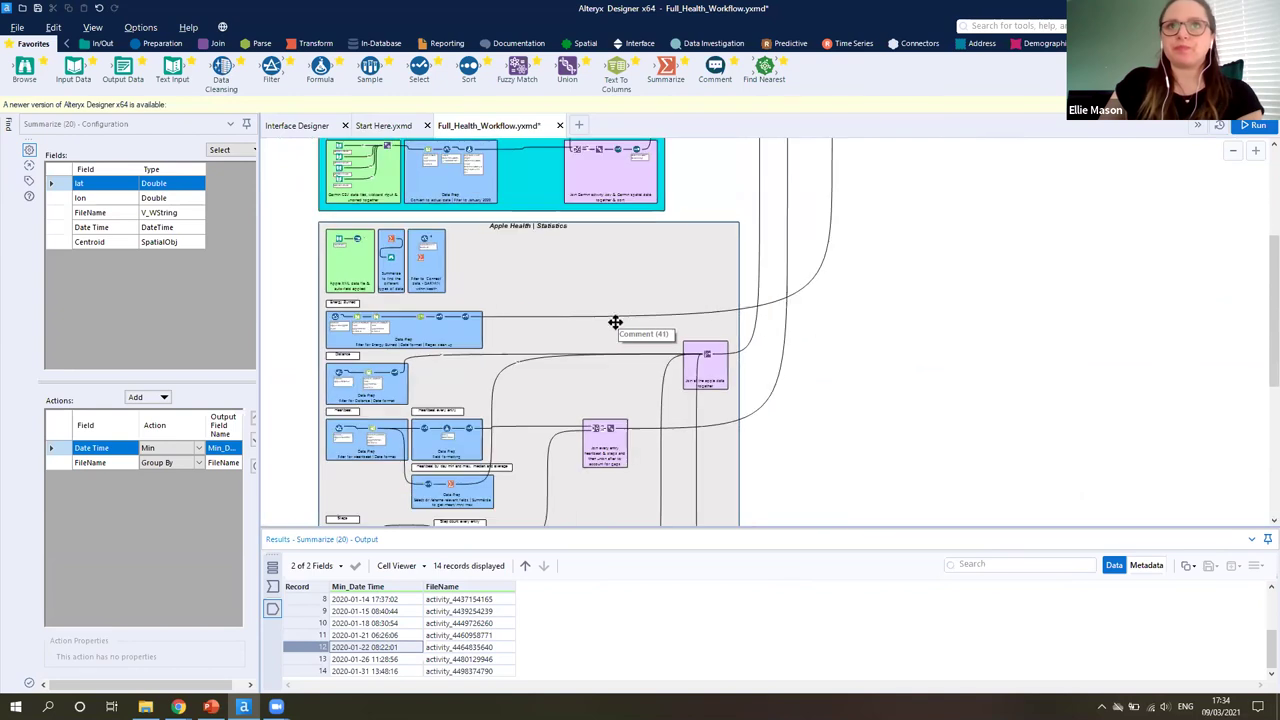
pyautogui.scroll(-3, 381, 282)
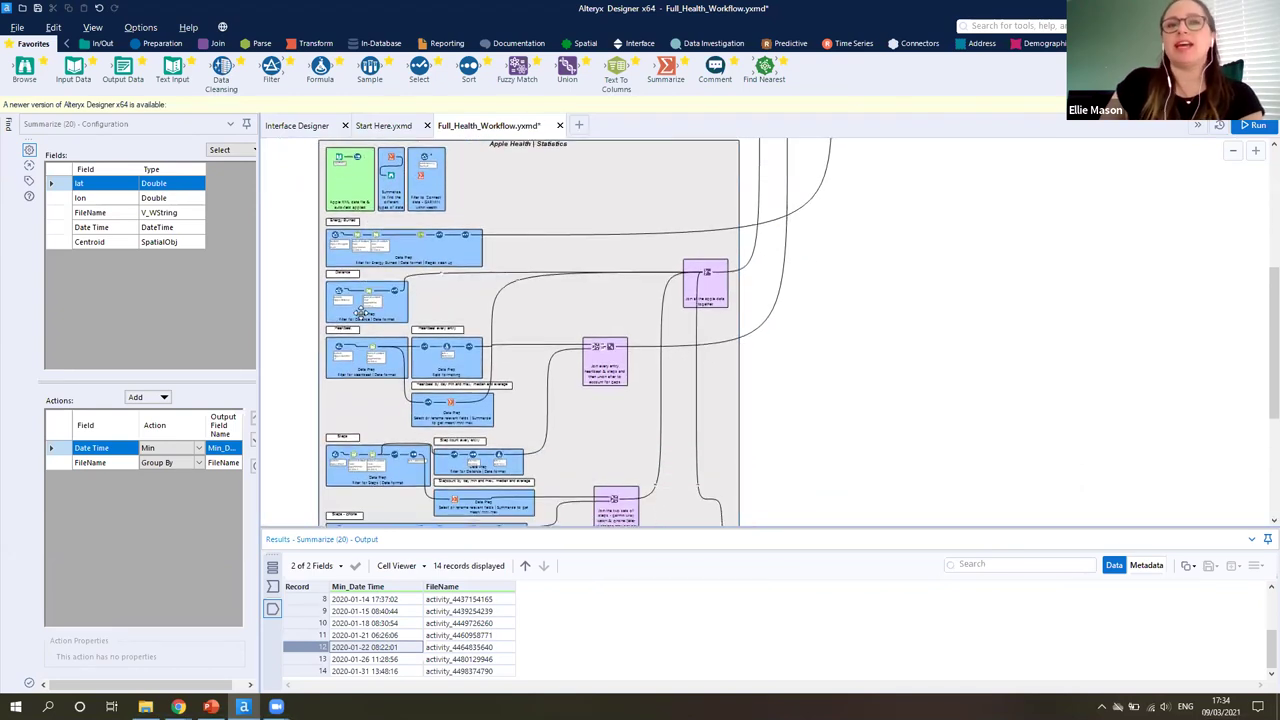
pyautogui.scroll(3, 354, 323)
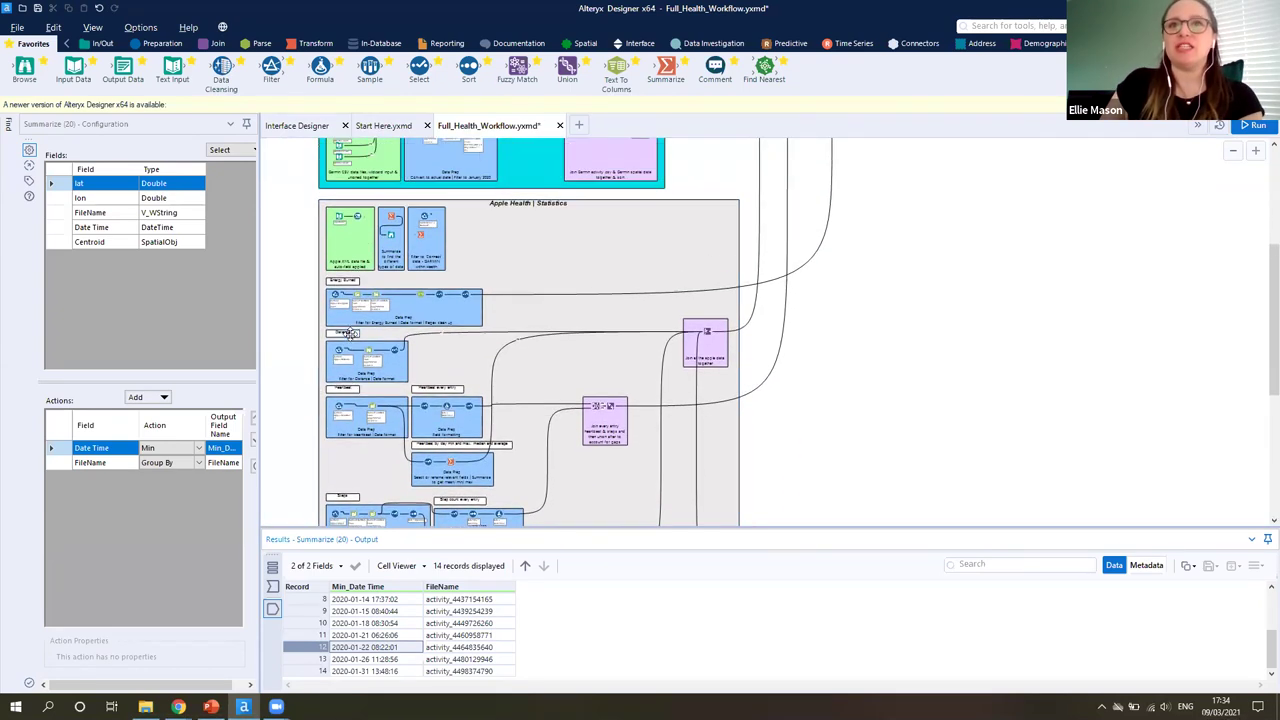
pyautogui.scroll(3, 312, 321)
pyautogui.scroll(1, 312, 321)
pyautogui.scroll(3, 428, 344)
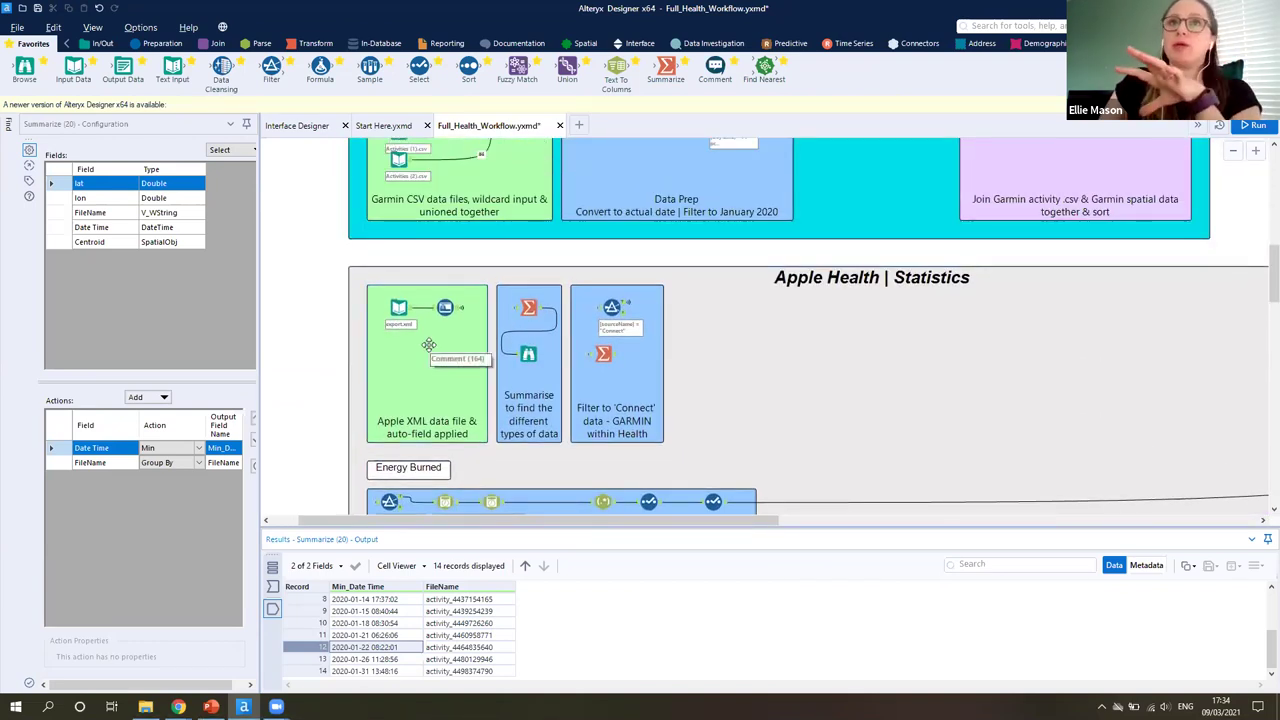
pyautogui.click(399, 307)
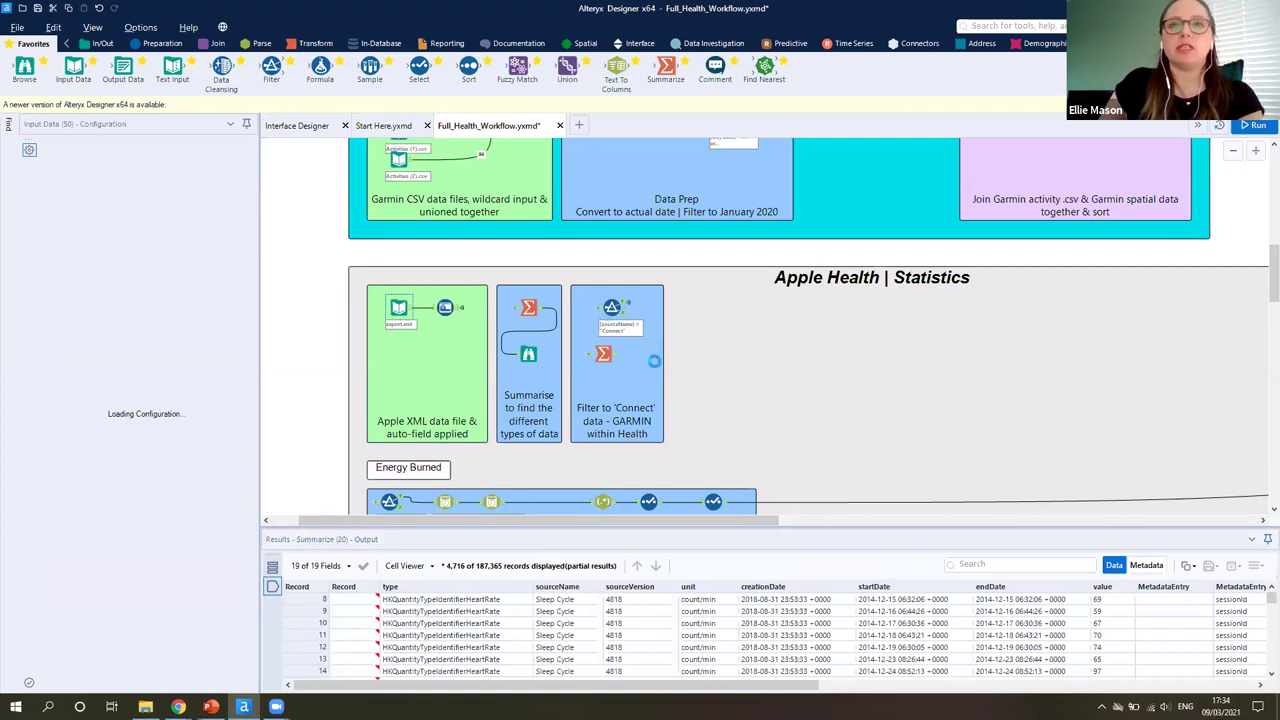
# Step: View the 'Connect' filter's input records in an enlarged results pane and highlight the first two Connect source names
pyautogui.scroll(-3, 506, 373)
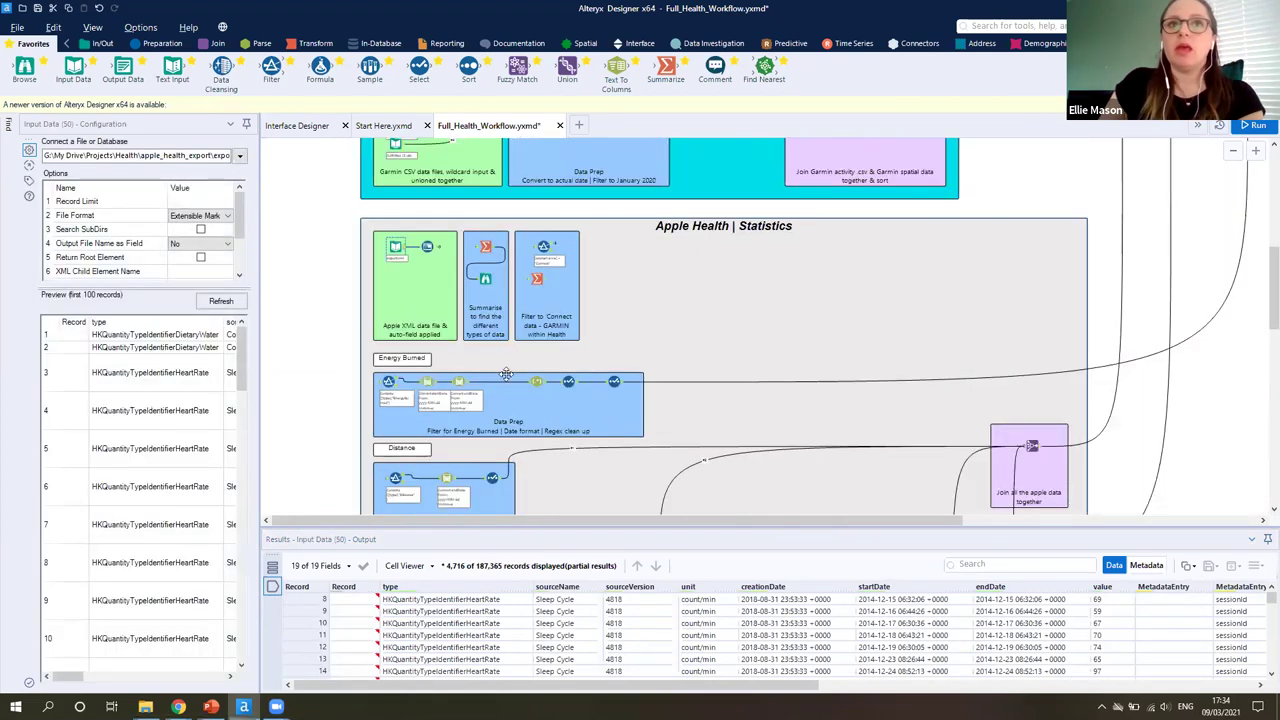
pyautogui.scroll(-2, 506, 373)
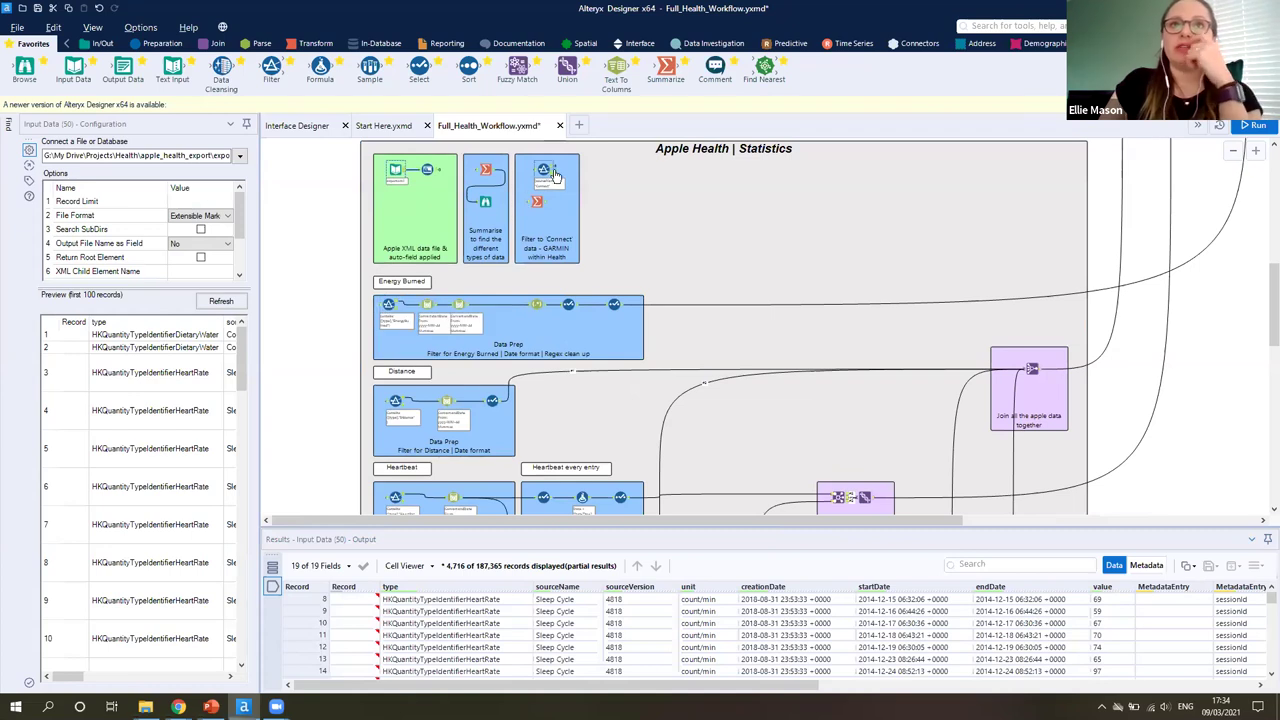
pyautogui.click(538, 174)
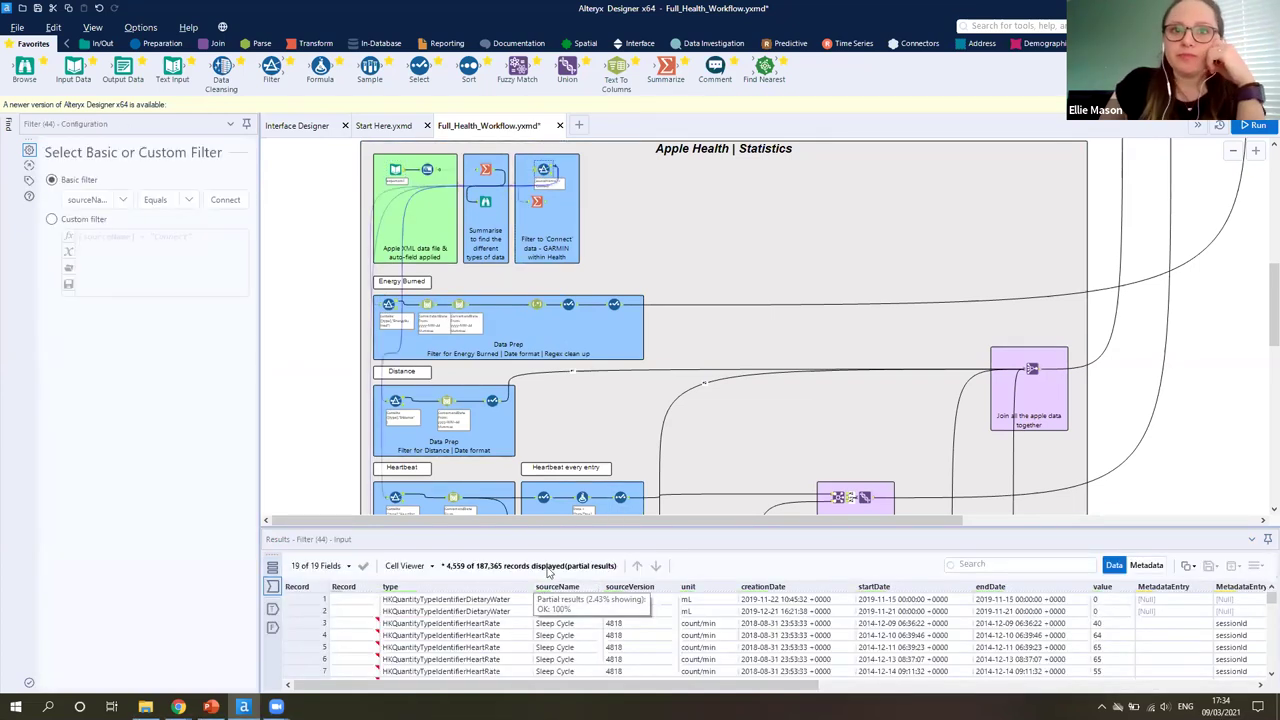
pyautogui.moveTo(551, 507); pyautogui.dragTo(551, 391)
pyautogui.moveTo(577, 464); pyautogui.dragTo(575, 480)
pyautogui.click(565, 478)
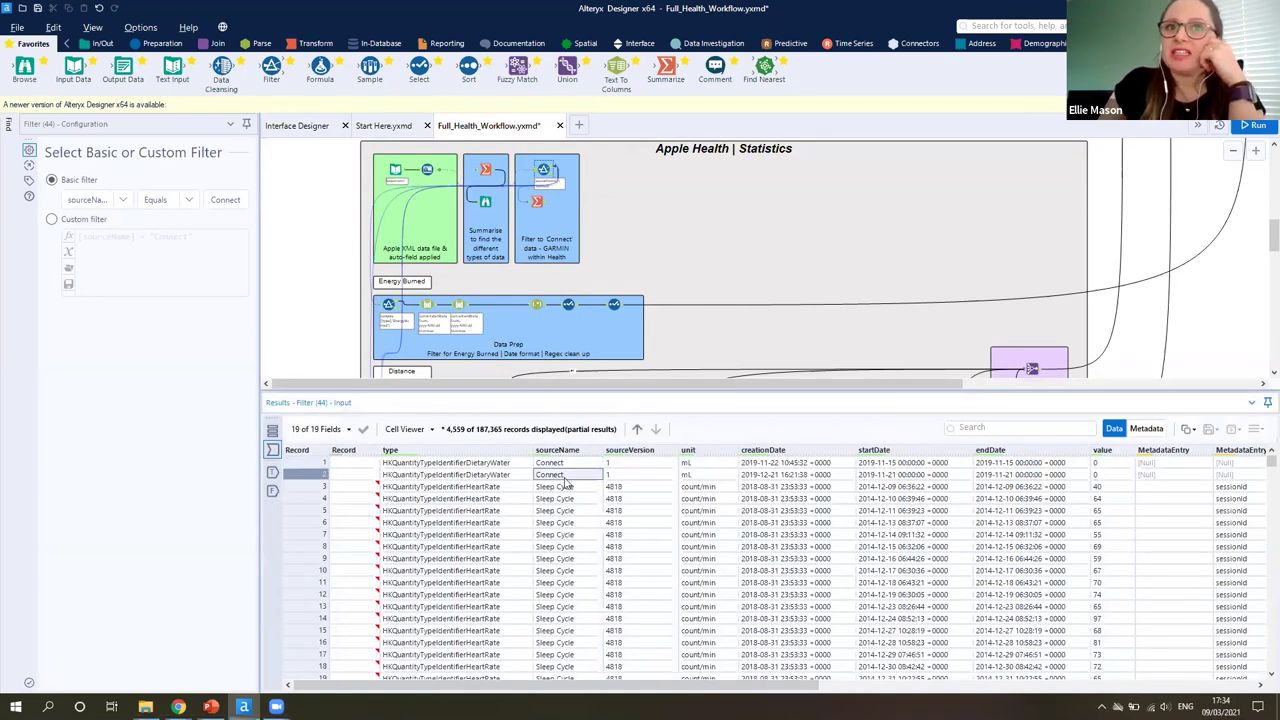
pyautogui.moveTo(575, 476); pyautogui.dragTo(575, 466)
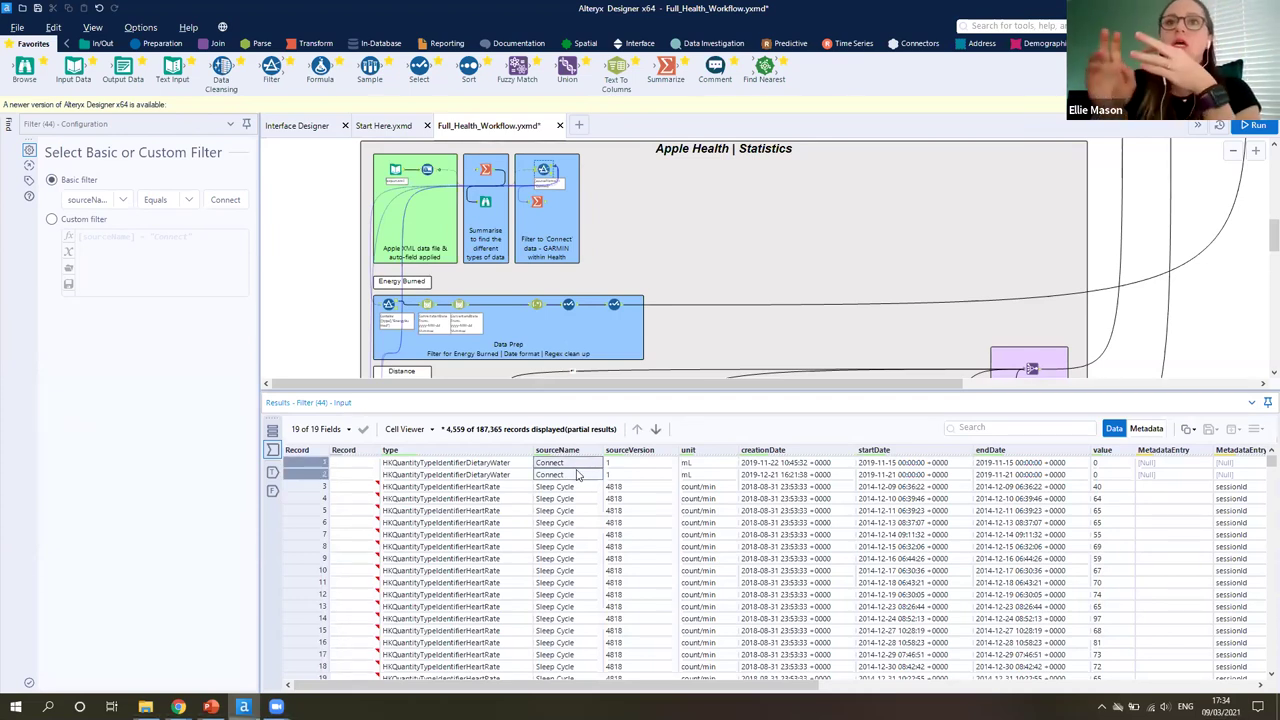
# Step: Look through the sourceName values of the 'Connect' filter's input down to the last displayed record
pyautogui.moveTo(575, 503); pyautogui.dragTo(575, 612)
pyautogui.scroll(-8, 575, 610)
pyautogui.scroll(-20, 575, 607)
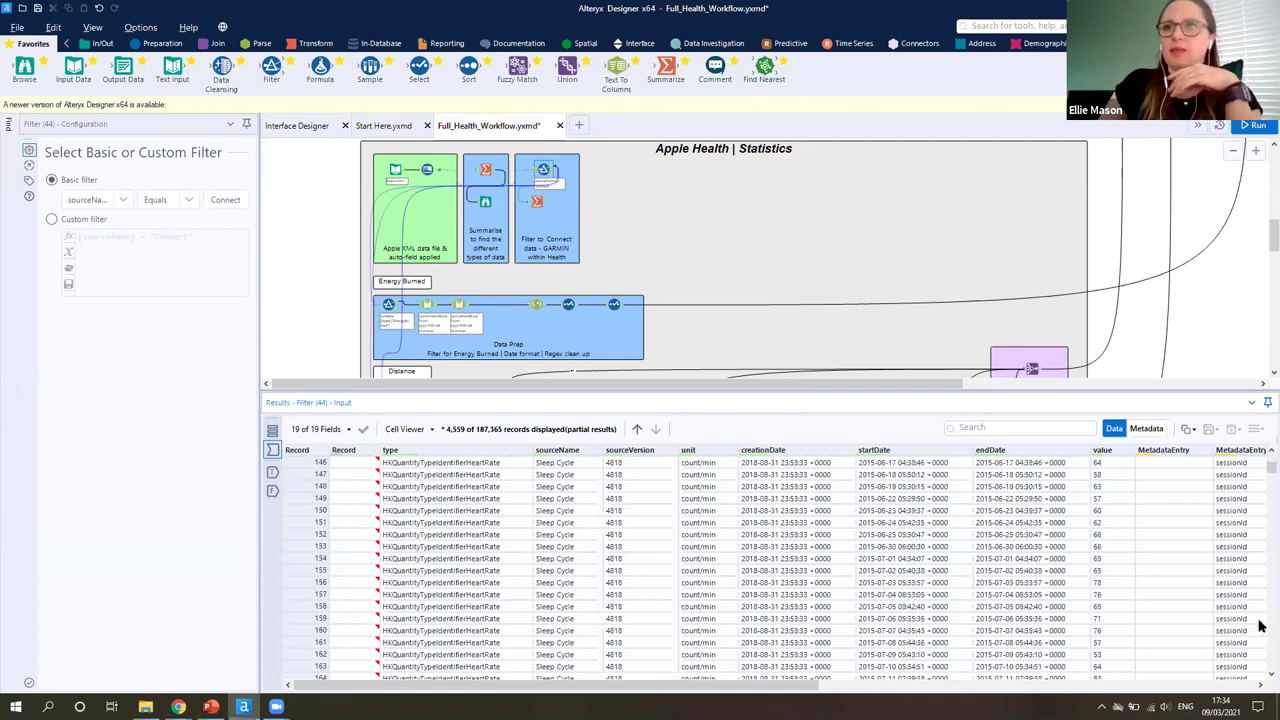
pyautogui.moveTo(1270, 472); pyautogui.dragTo(1263, 696)
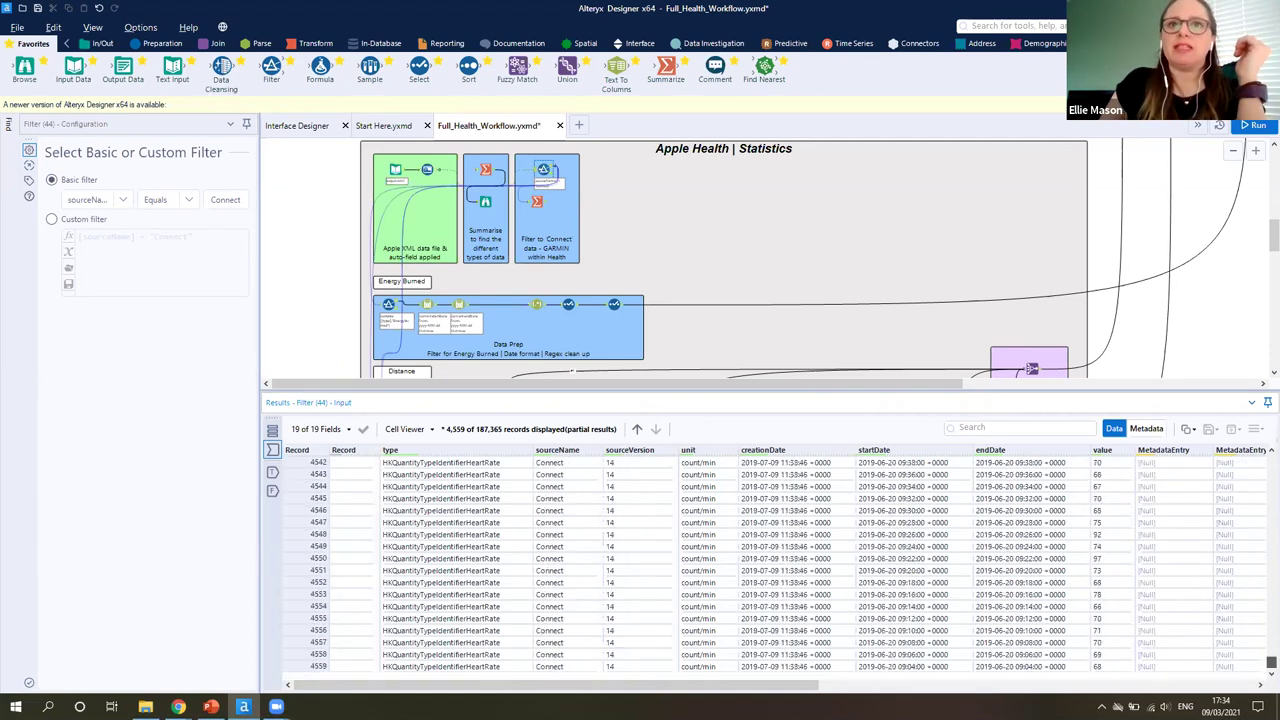
# Step: Inspect the Energy Burned filter's input records and its true output
pyautogui.scroll(-3, 322, 262)
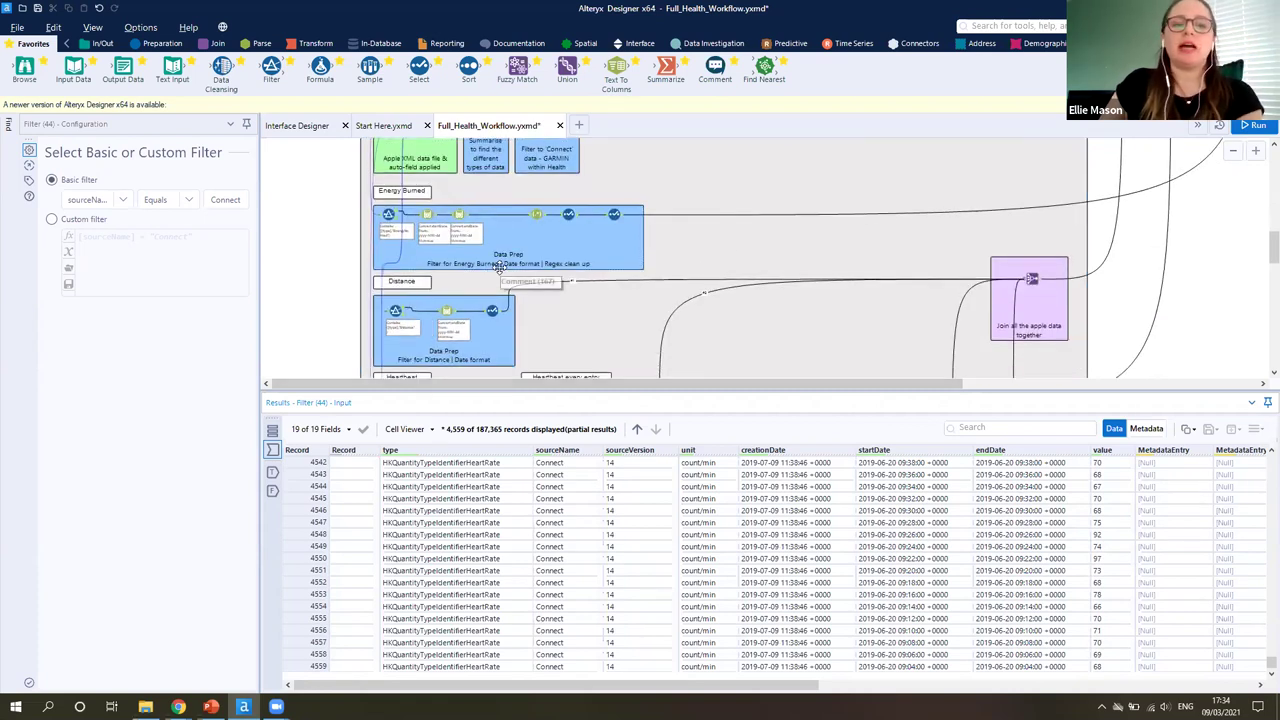
pyautogui.scroll(-3, 322, 262)
pyautogui.click(330, 231)
pyautogui.scroll(-3, 338, 185)
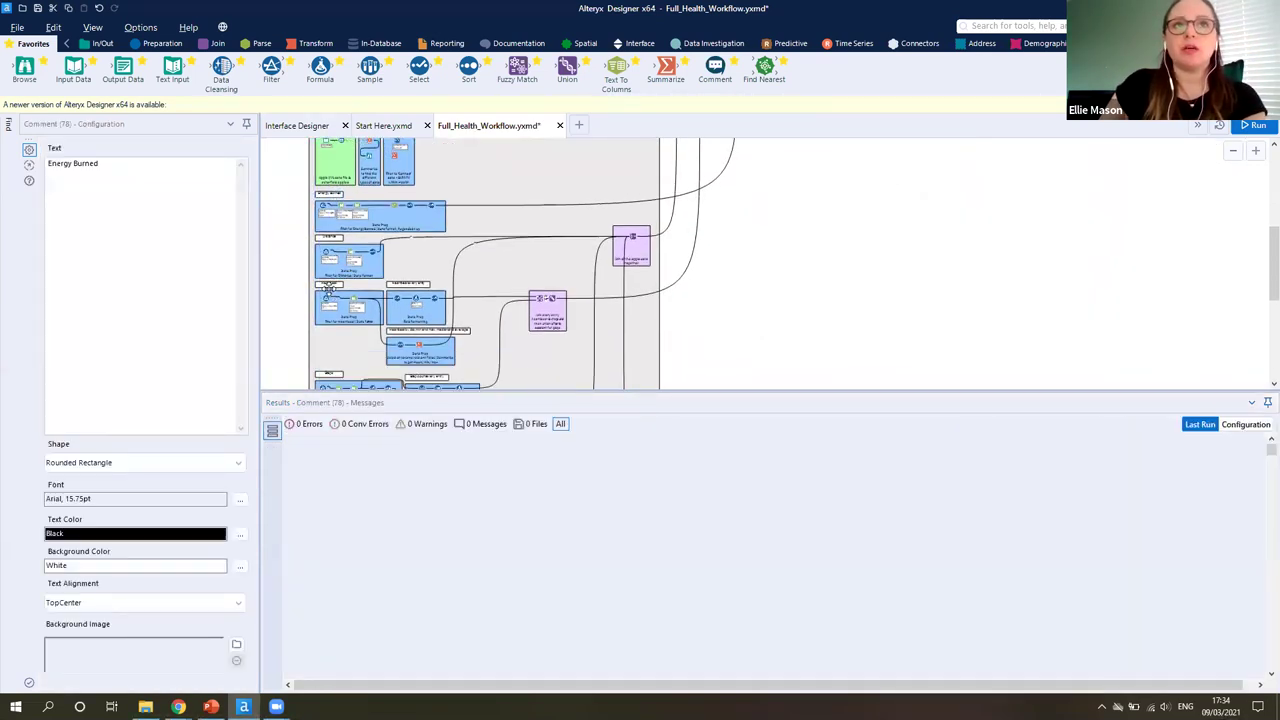
pyautogui.scroll(3, 340, 182)
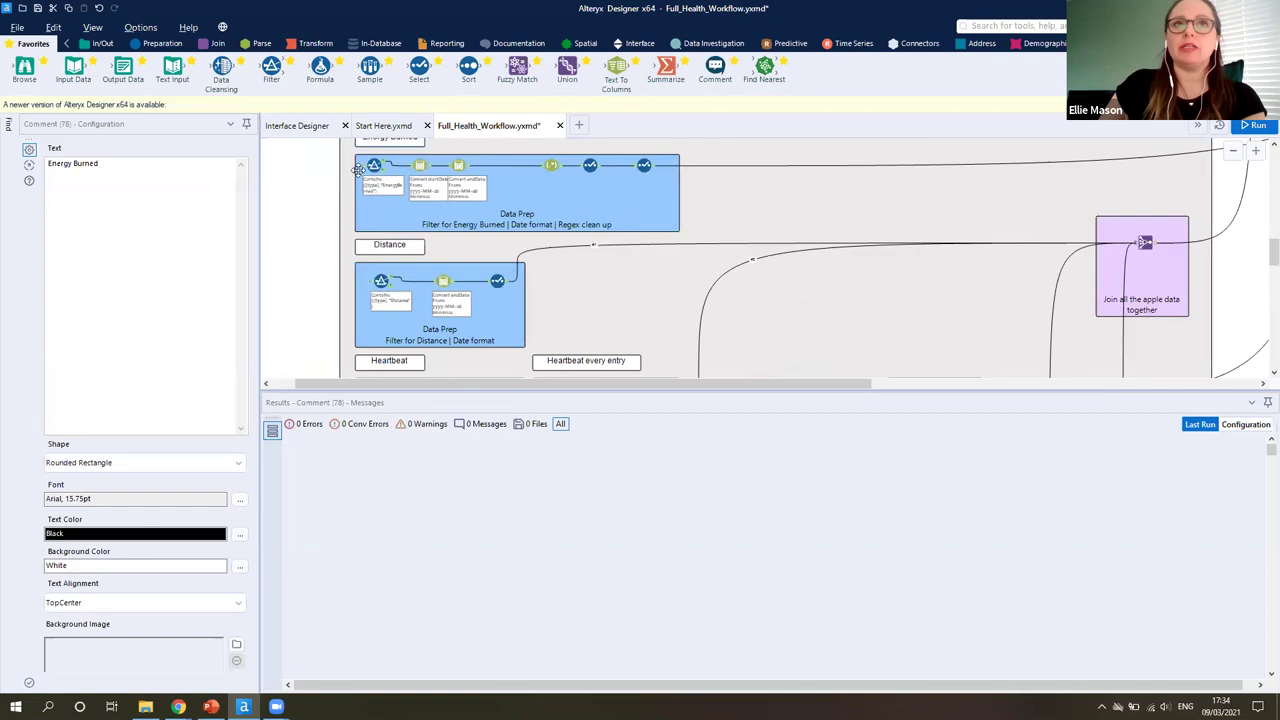
pyautogui.click(373, 167)
pyautogui.scroll(3, 373, 200)
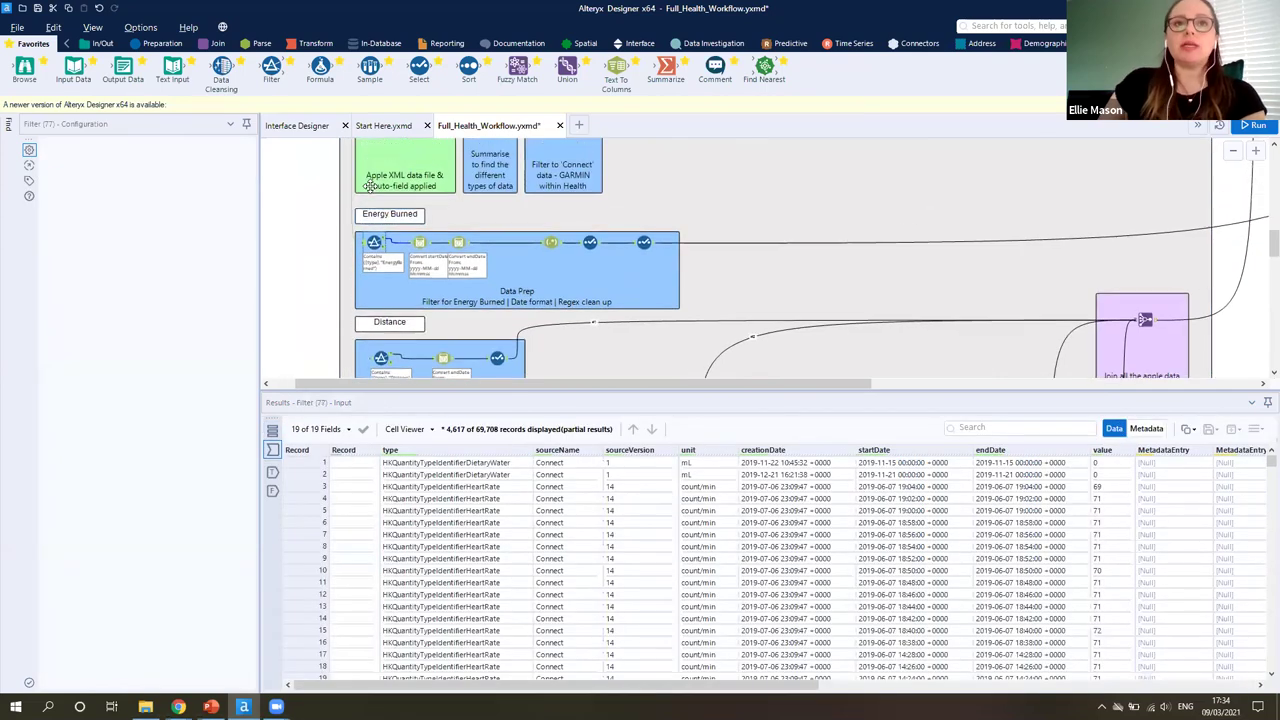
pyautogui.click(384, 239)
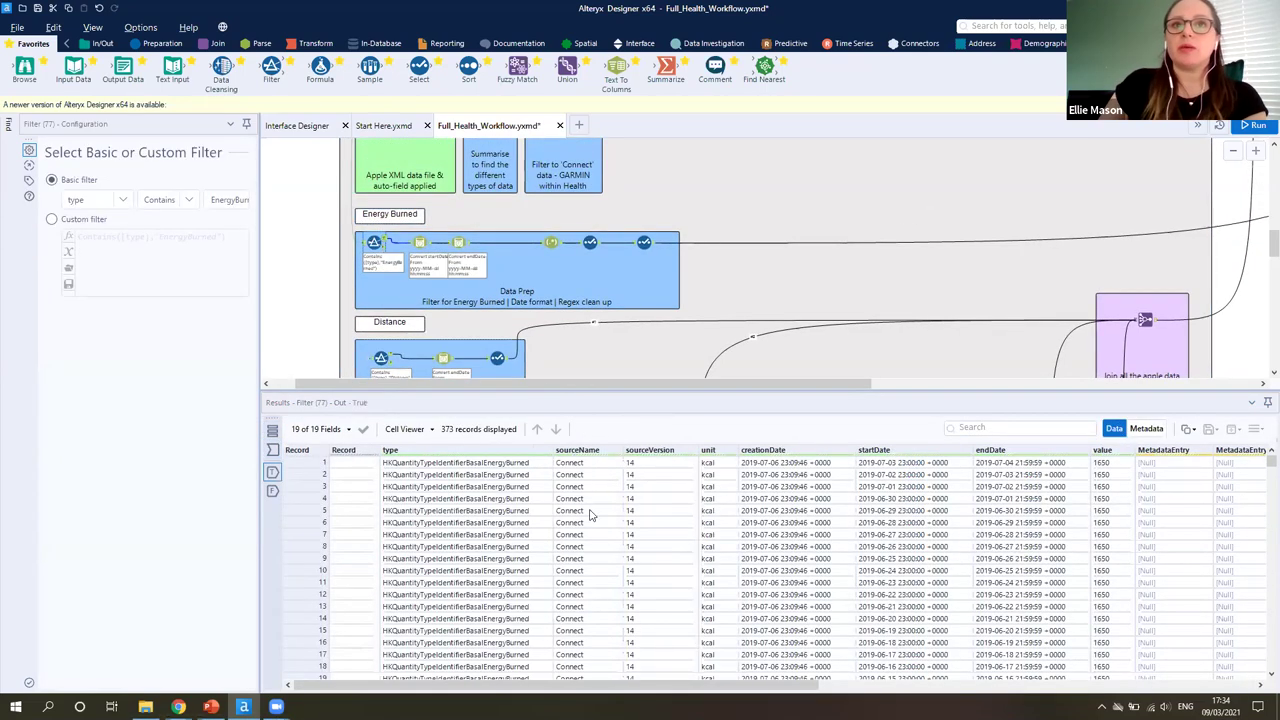
pyautogui.click(490, 546)
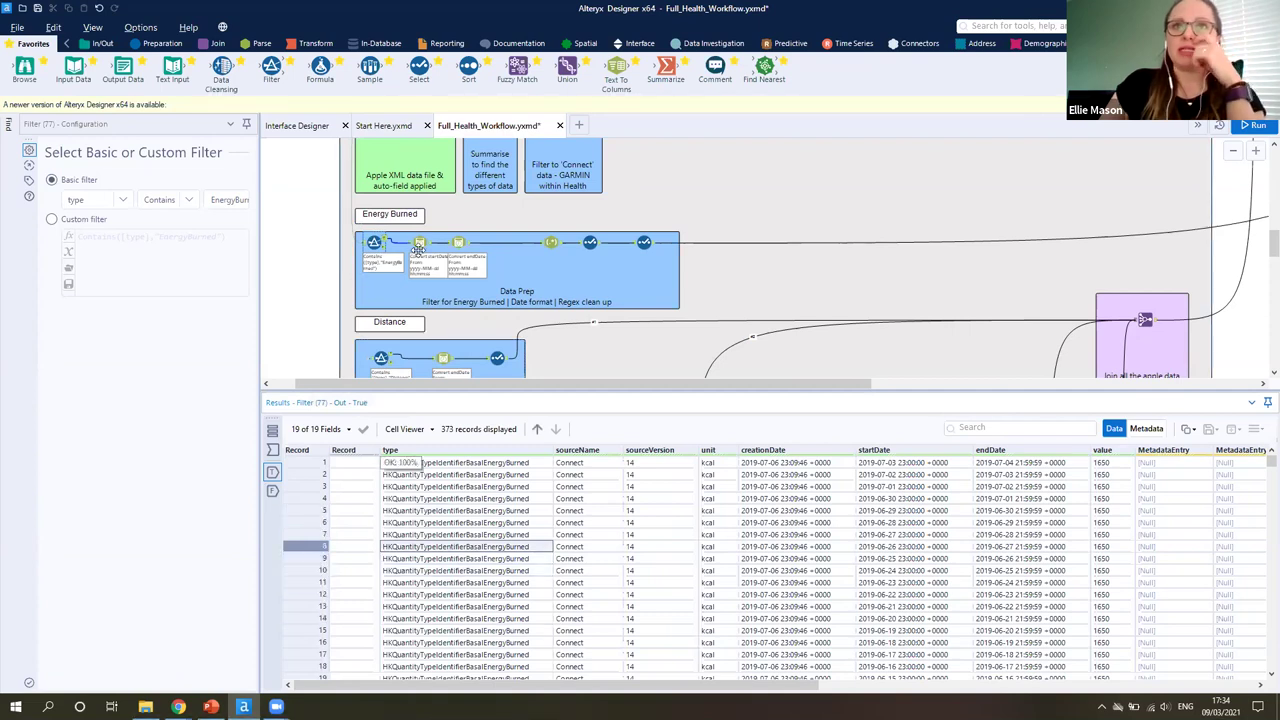
# Step: Look over the Energy Burned data prep and check the filter condition of the Distance section
pyautogui.scroll(-3, 405, 258)
pyautogui.scroll(1, 406, 258)
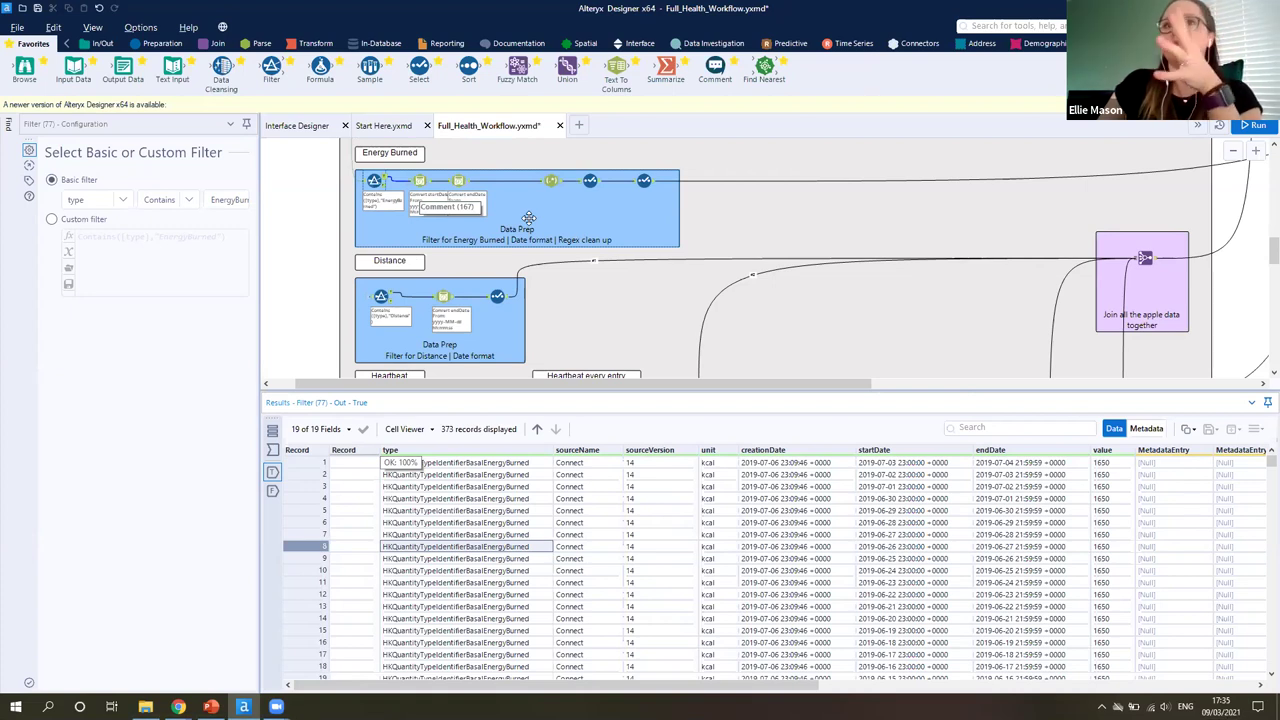
pyautogui.scroll(-2, 527, 219)
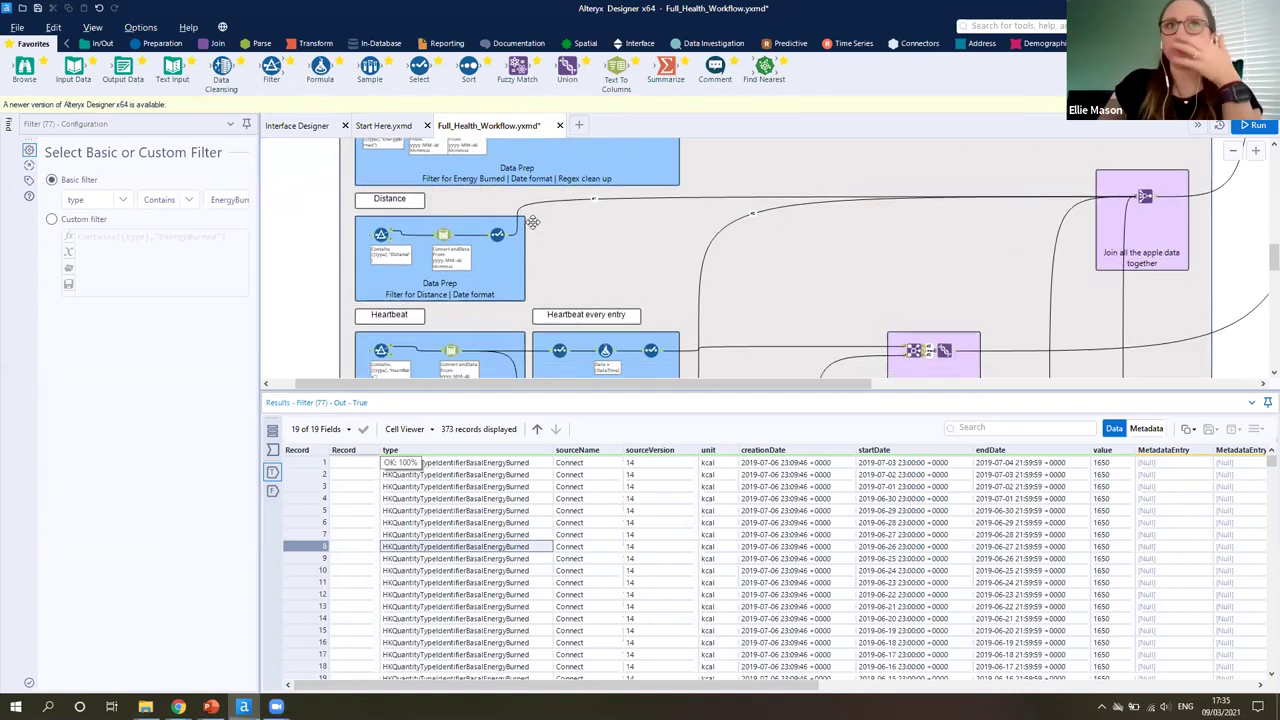
pyautogui.click(383, 235)
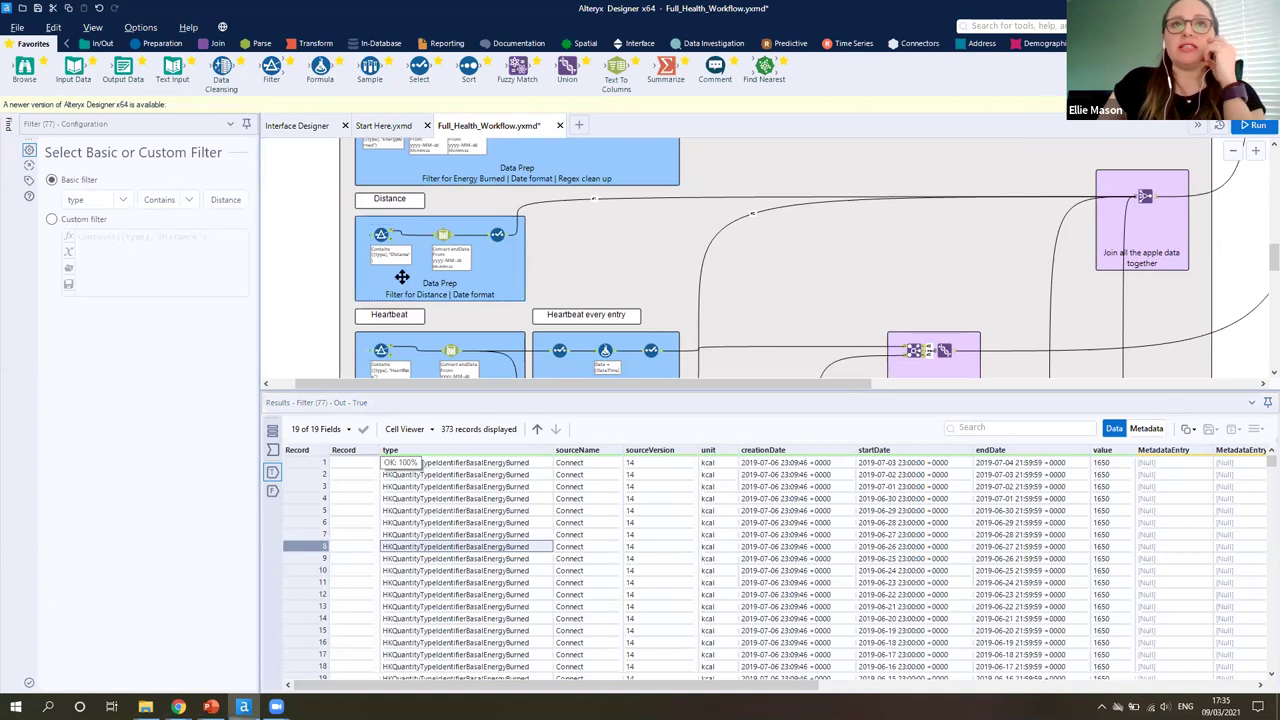
# Step: Inspect the Heartbeat filter's true output and the Summarize tool giving daily min, max, average and median heartbeat
pyautogui.scroll(-2, 390, 245)
pyautogui.click(389, 259)
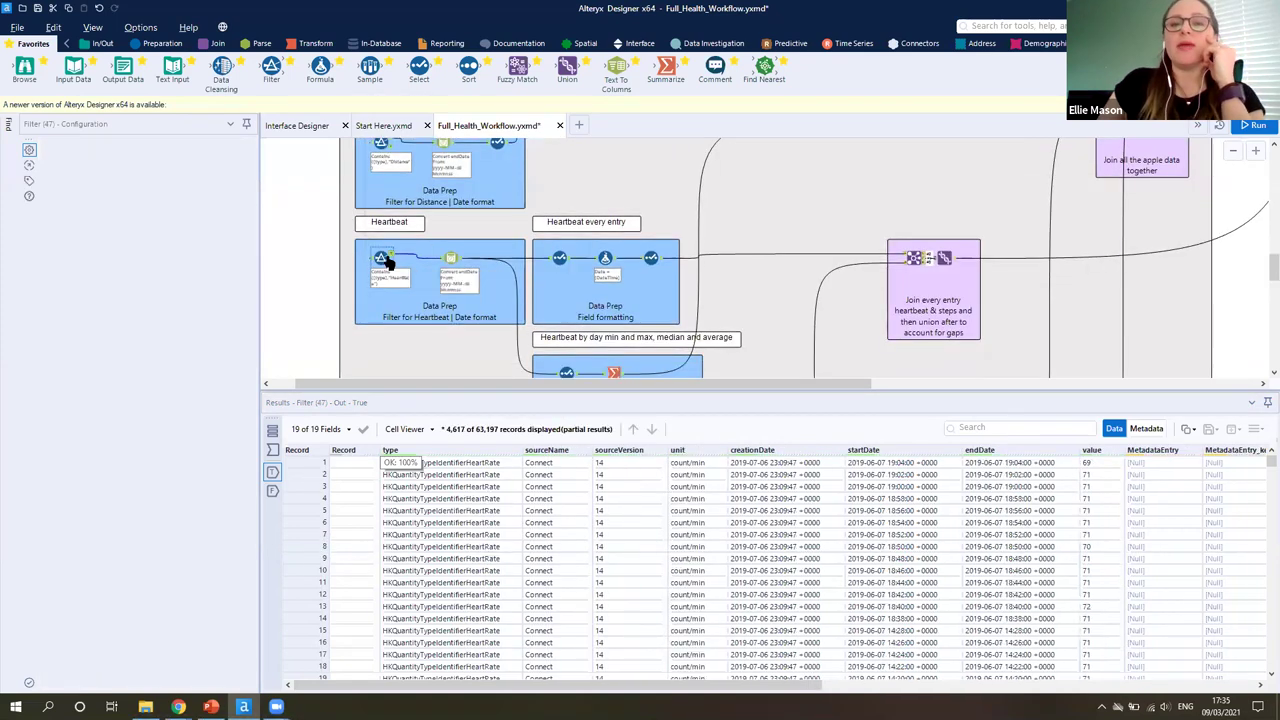
pyautogui.moveTo(686, 470)
pyautogui.mouseDown()
pyautogui.moveTo(690, 565)
pyautogui.moveTo(688, 486)
pyautogui.mouseUp()
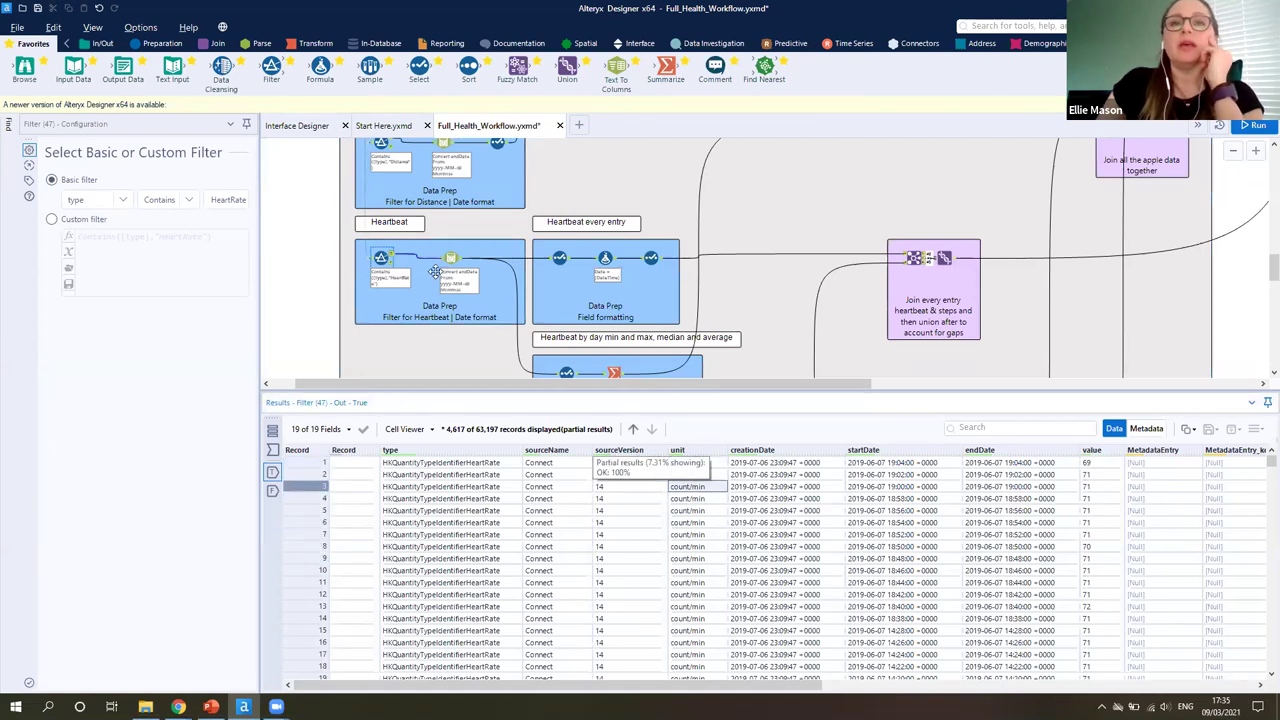
pyautogui.scroll(-1, 445, 272)
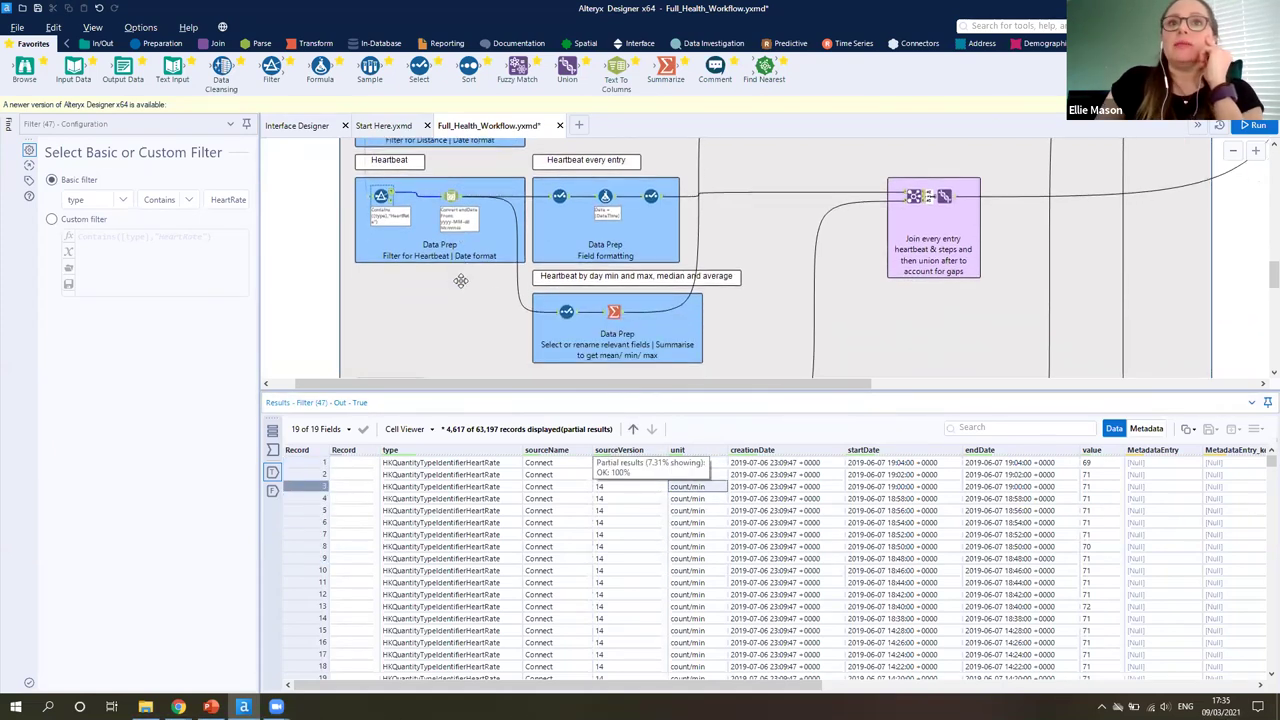
pyautogui.click(620, 316)
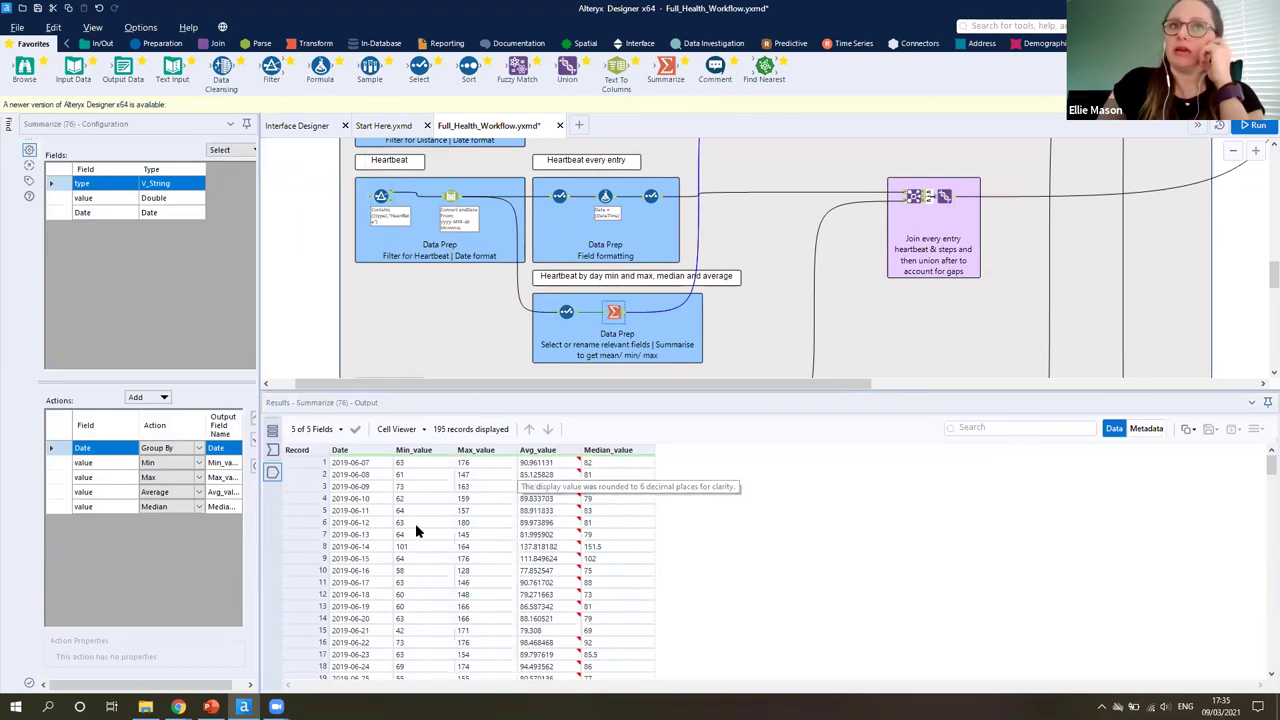
# Step: Inspect the Steps section's every-entry Formula output and the Summarize tool for daily Garmin step counts
pyautogui.scroll(-3, 519, 281)
pyautogui.scroll(-1, 500, 281)
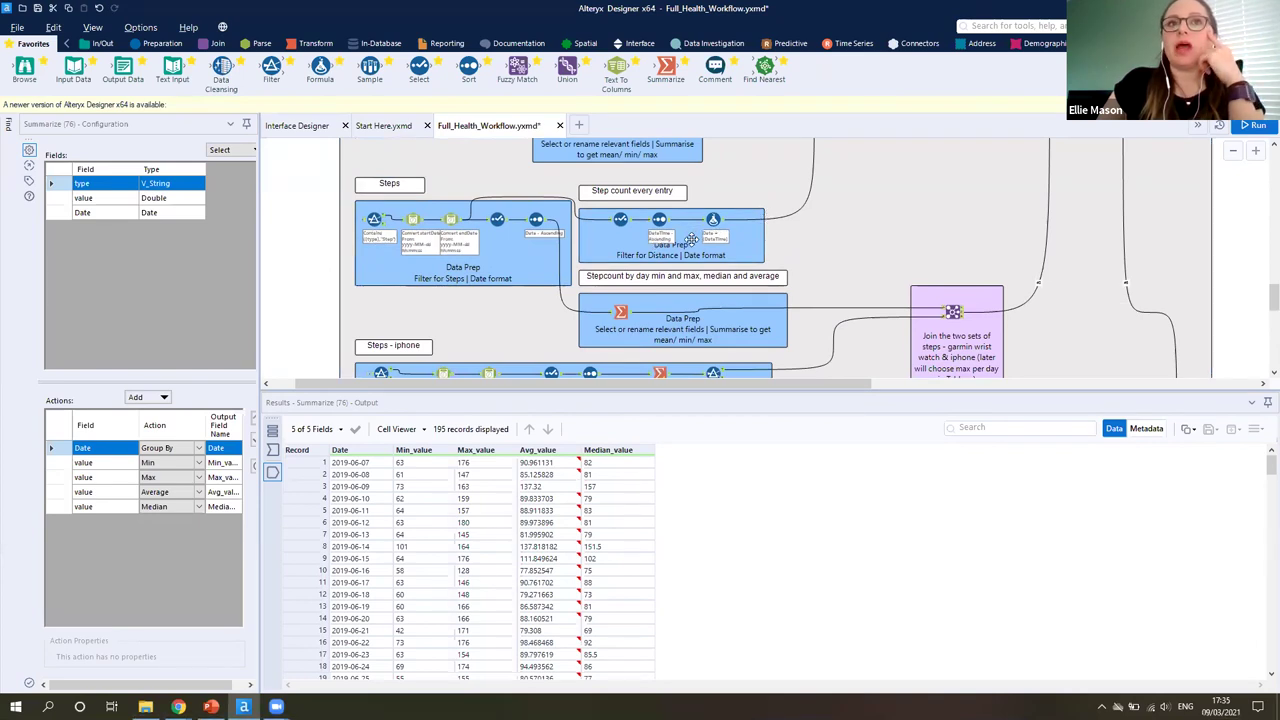
pyautogui.scroll(-2, 690, 240)
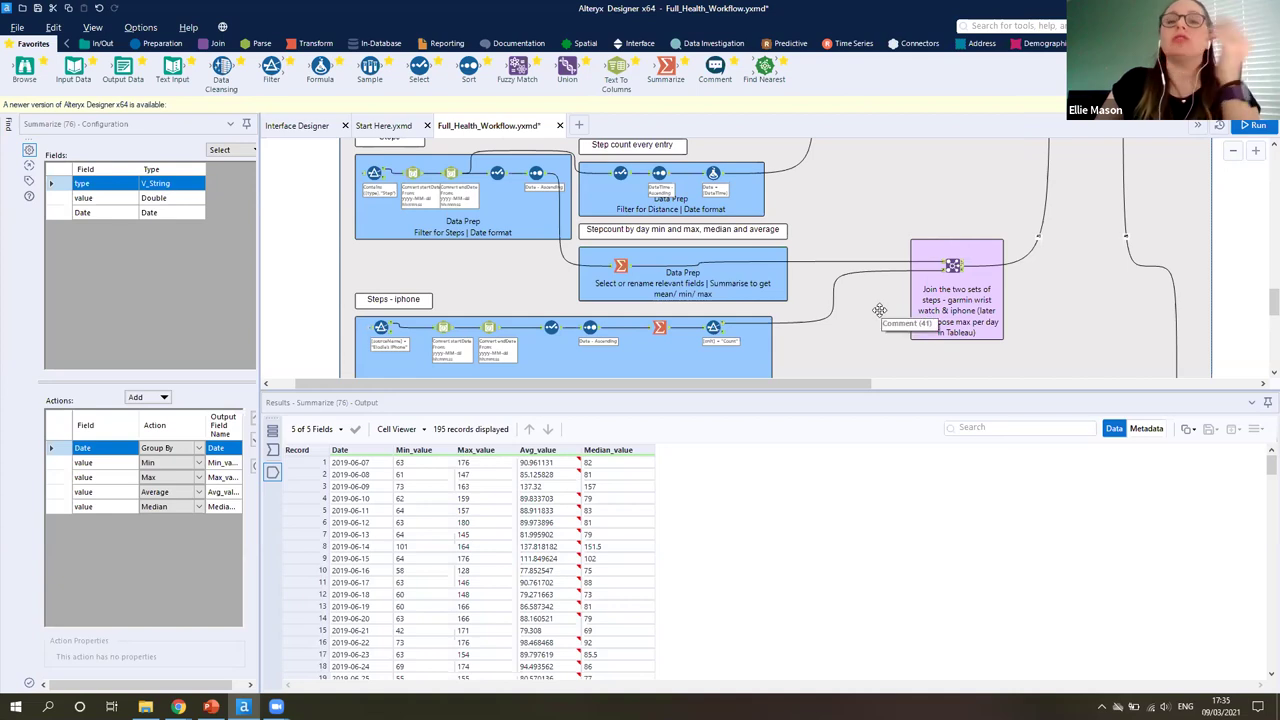
pyautogui.scroll(1, 410, 192)
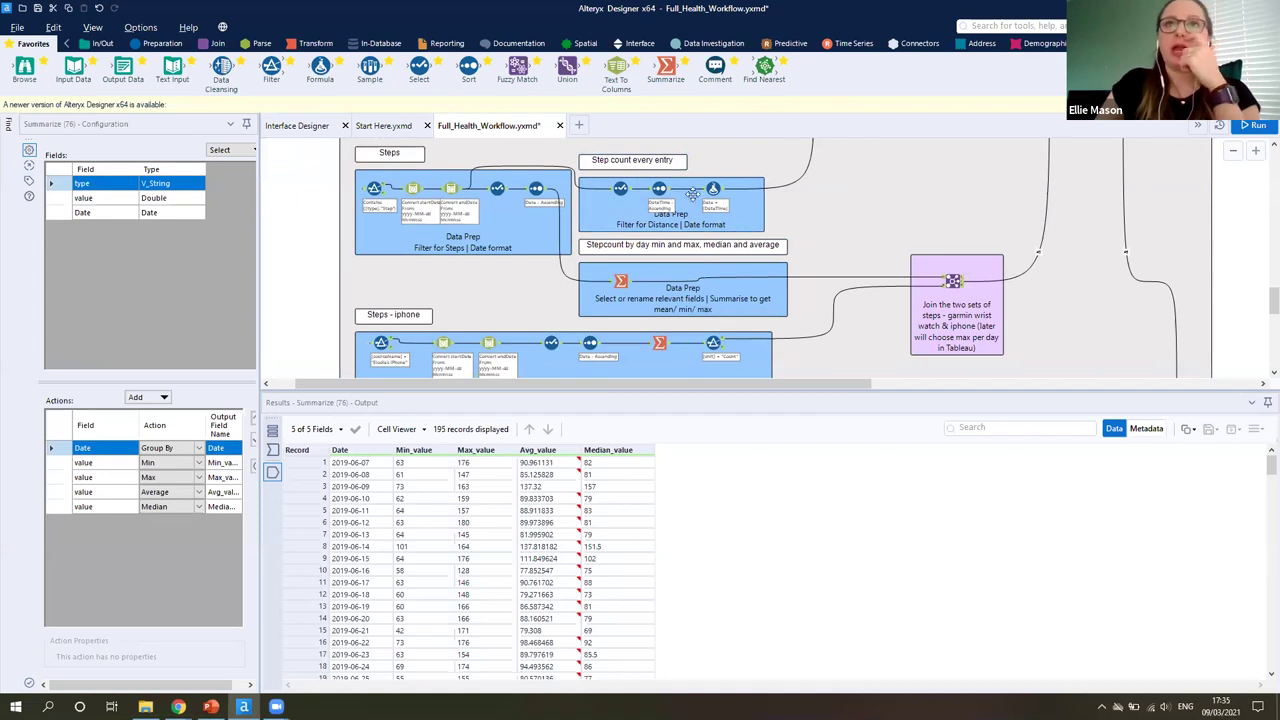
pyautogui.click(714, 189)
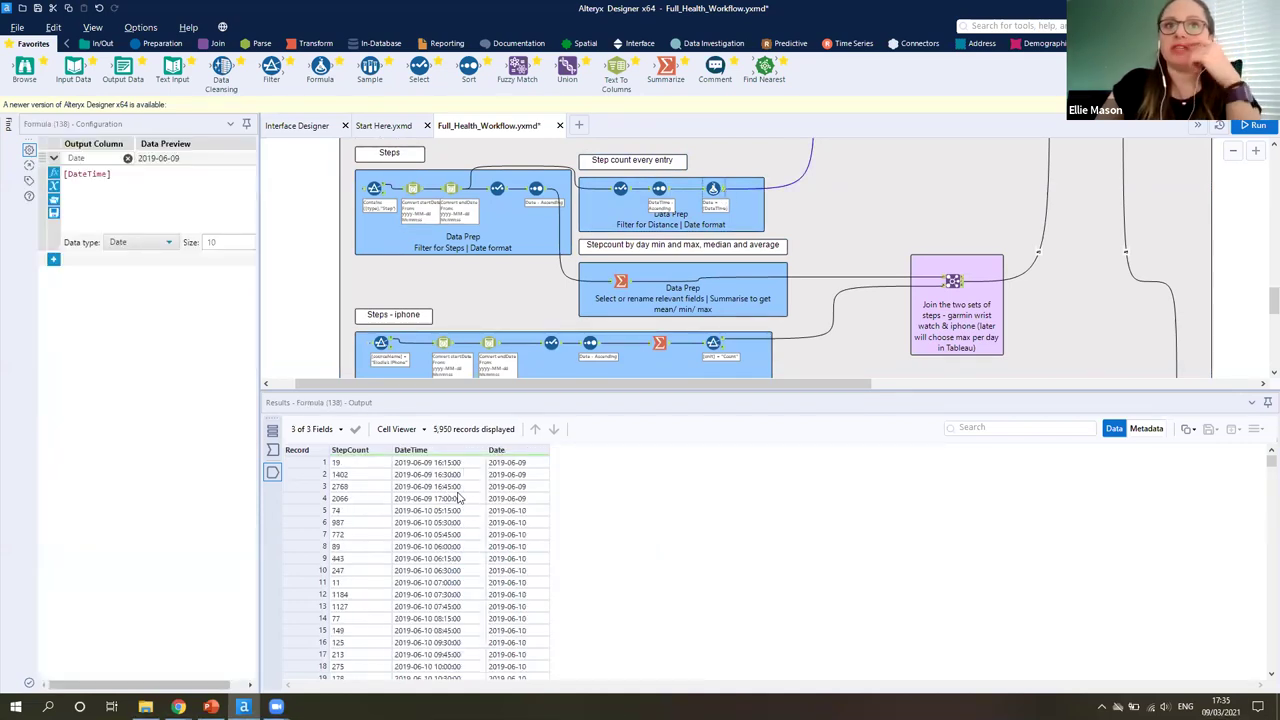
pyautogui.click(624, 283)
# Step: Inspect the Sleep section's Sleep Cycle source filter and the filter separating in bed from asleep records
pyautogui.scroll(-3, 454, 311)
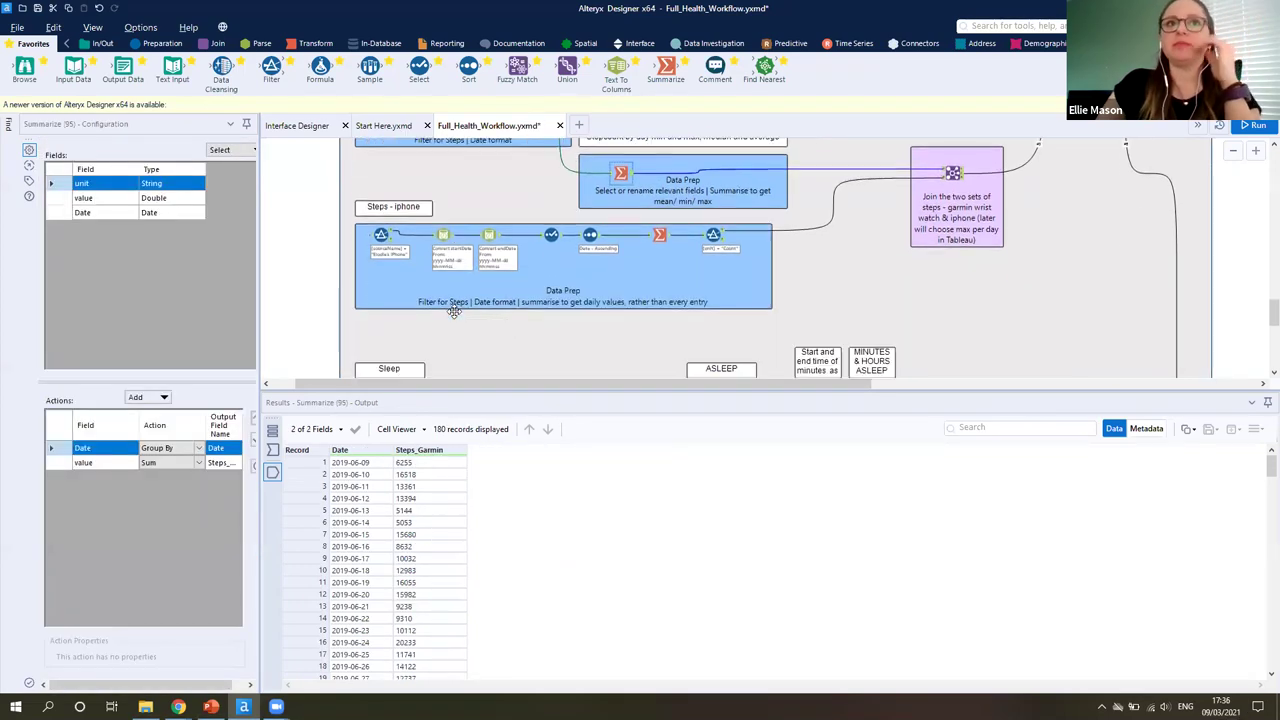
pyautogui.scroll(-3, 673, 257)
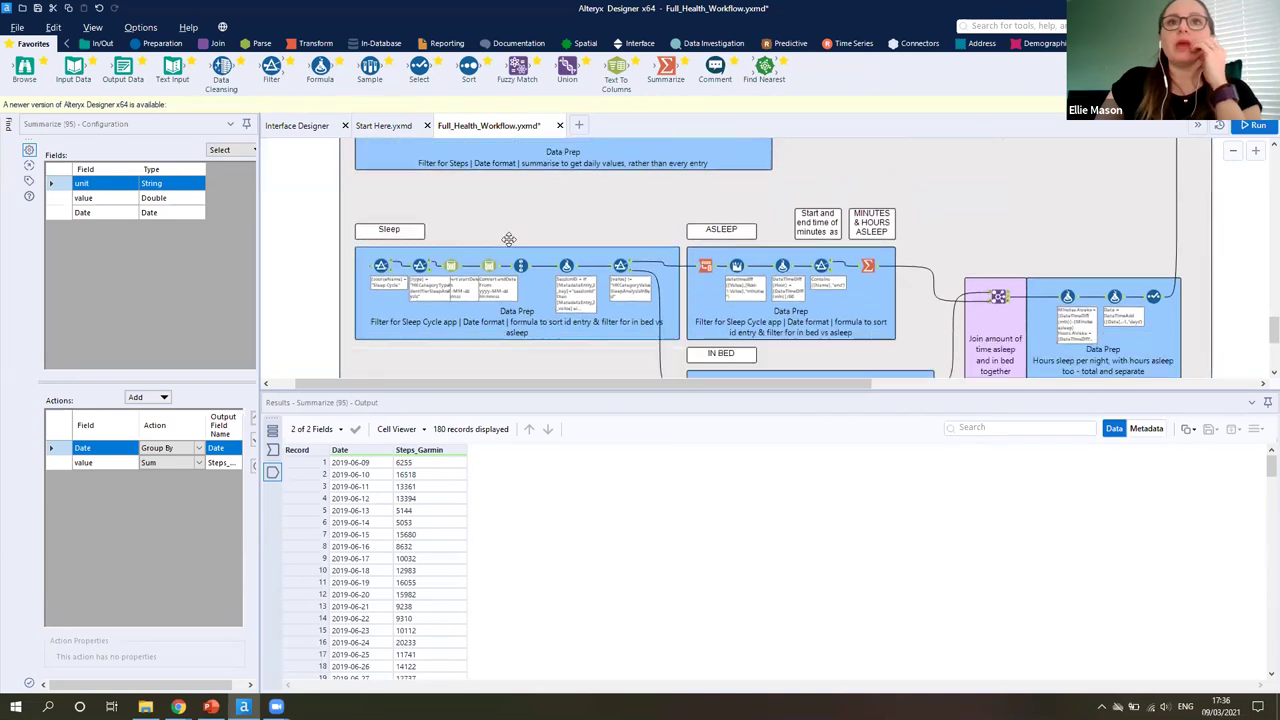
pyautogui.scroll(-2, 673, 257)
pyautogui.scroll(-1, 391, 267)
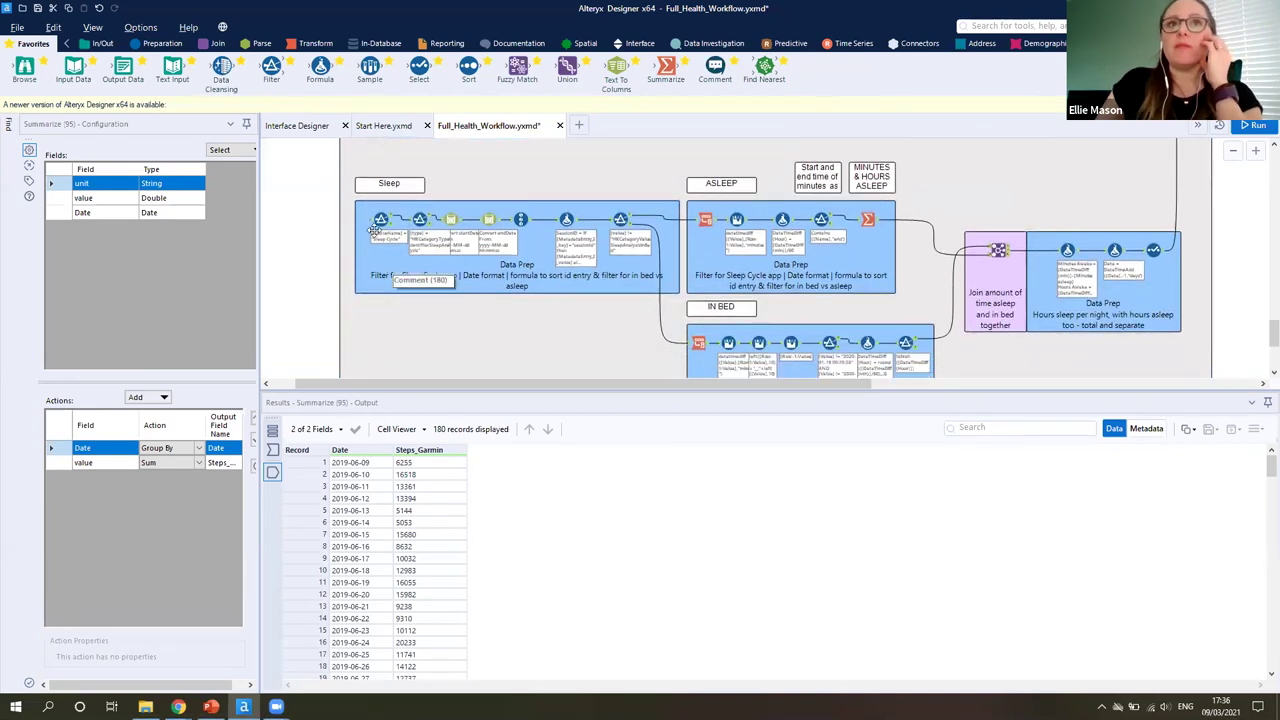
pyautogui.click(380, 219)
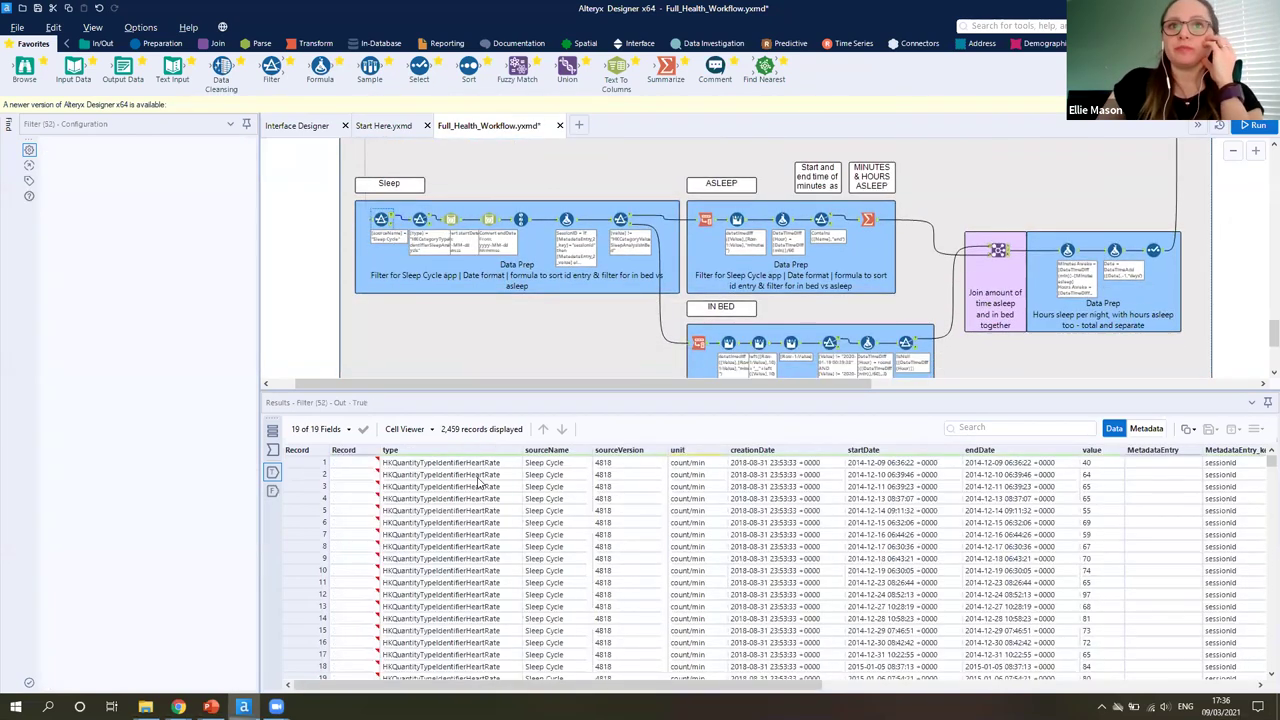
pyautogui.click(560, 536)
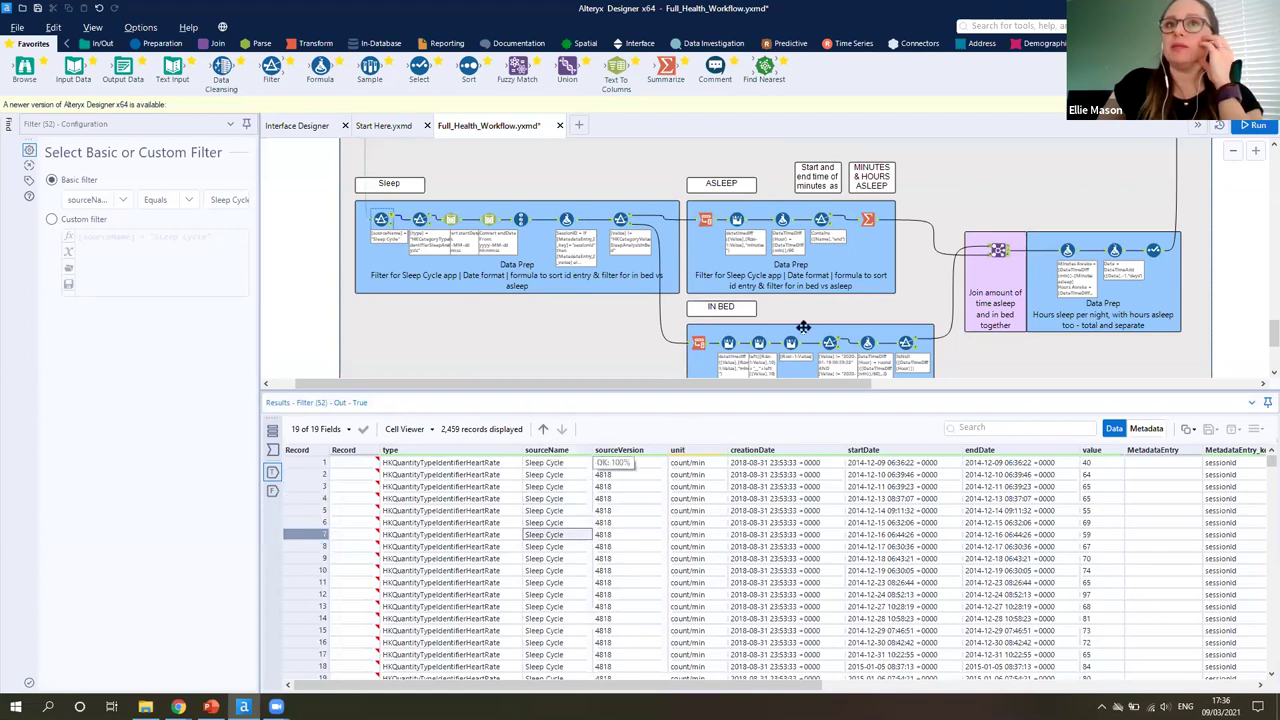
pyautogui.click(621, 218)
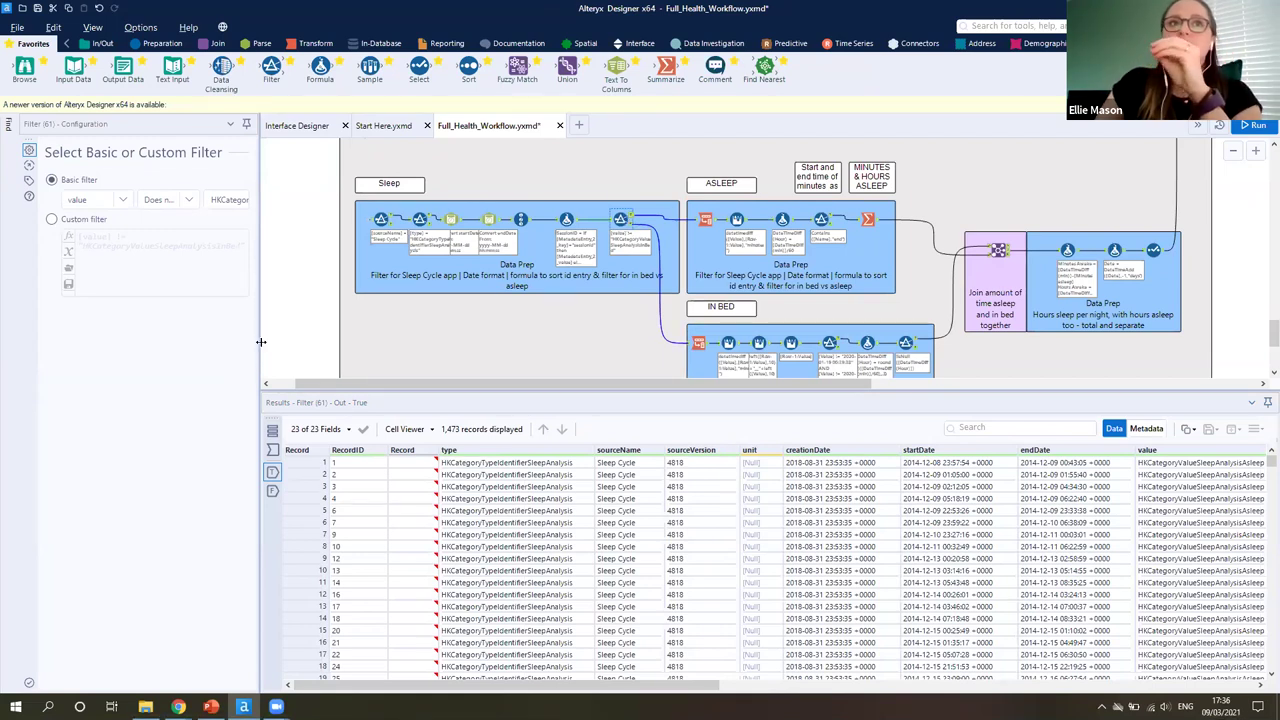
# Step: Look over the joined Sleep section and the Joining It All Together container at the start of the health workflow
pyautogui.moveTo(261, 342); pyautogui.dragTo(183, 350)
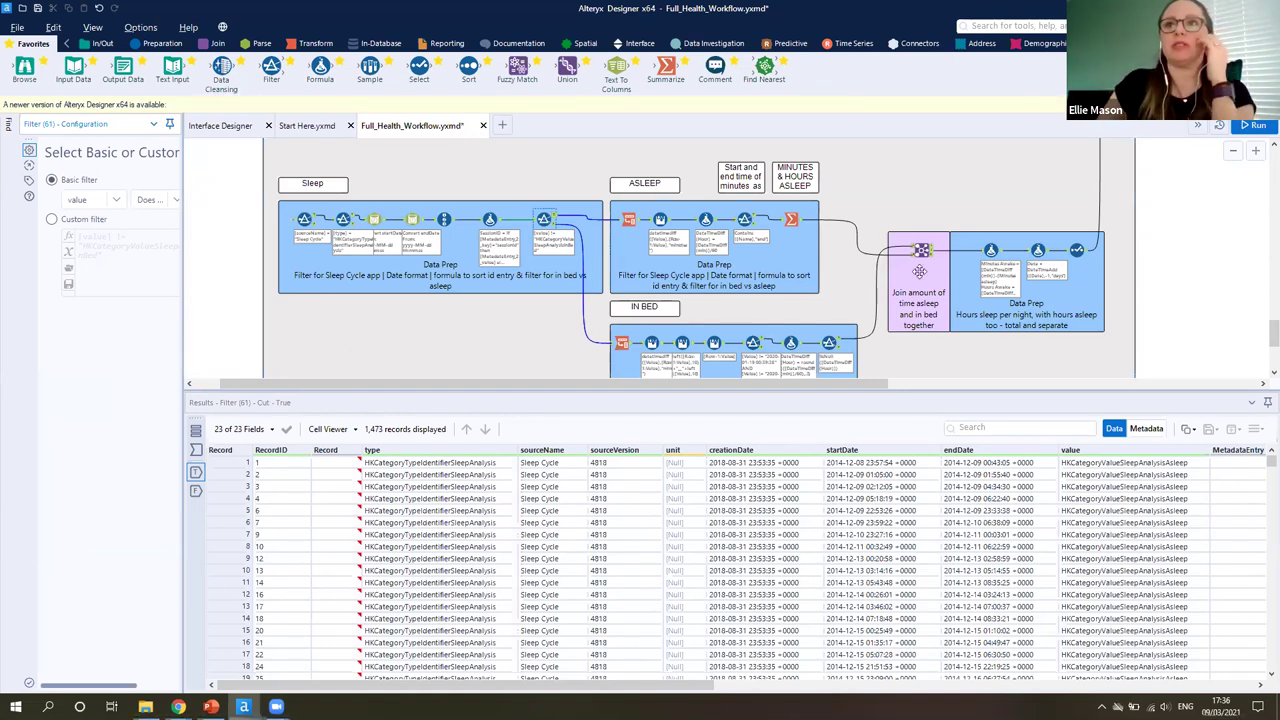
pyautogui.scroll(-5, 1151, 303)
pyautogui.scroll(3, 892, 300)
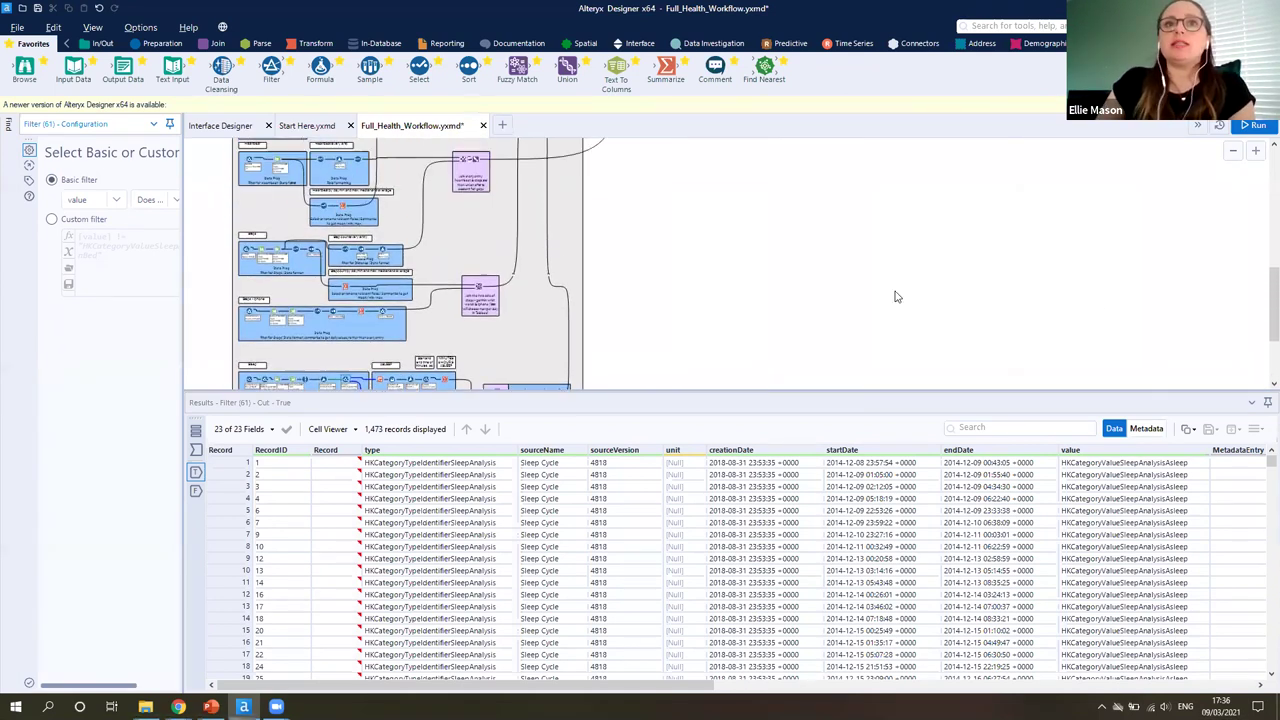
pyautogui.scroll(5, 1260, 311)
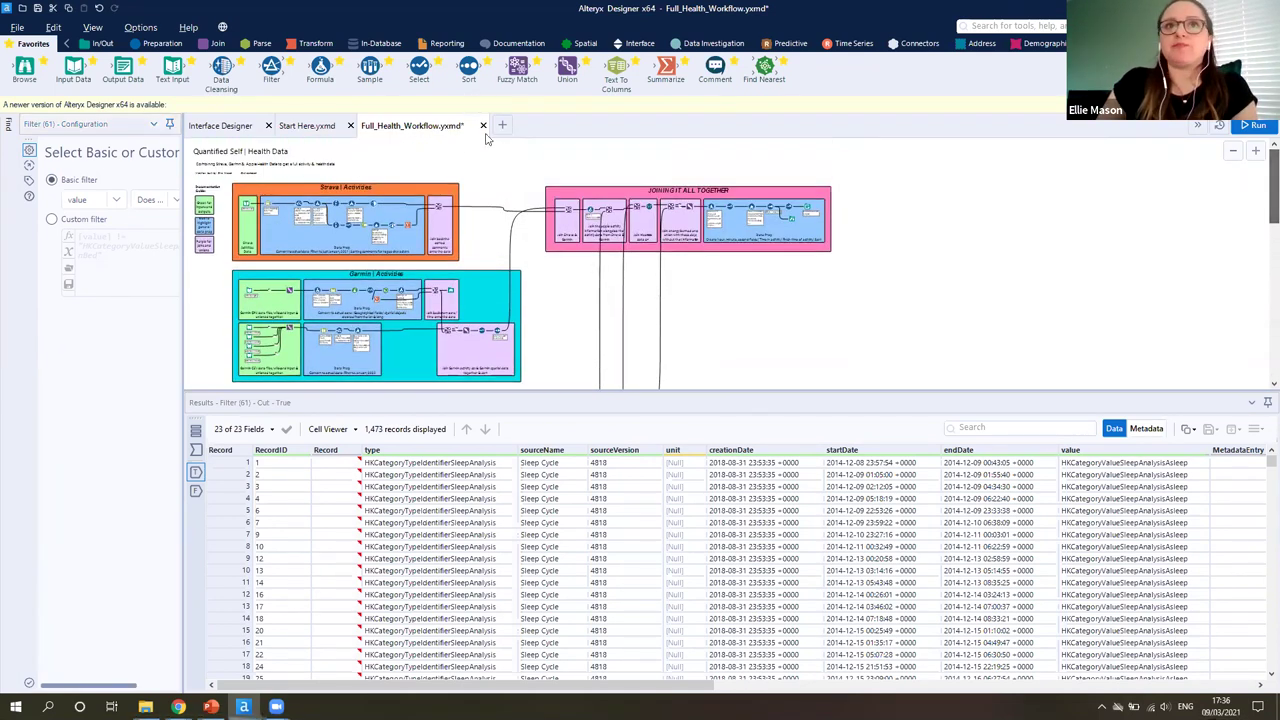
pyautogui.scroll(2, 717, 358)
pyautogui.moveTo(728, 383); pyautogui.dragTo(898, 383)
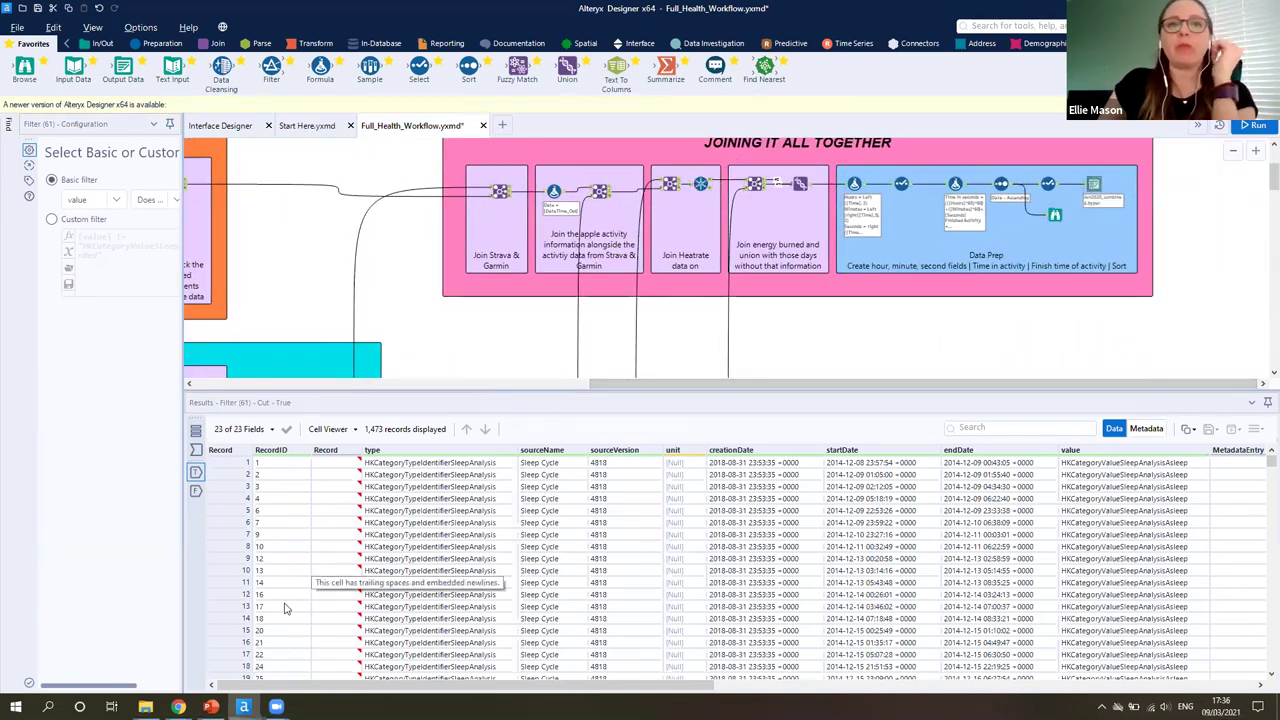
# Step: Switch to PowerPoint, present from the Final Viz slide, and compare it with the preceding What Data slide
pyautogui.click(210, 706)
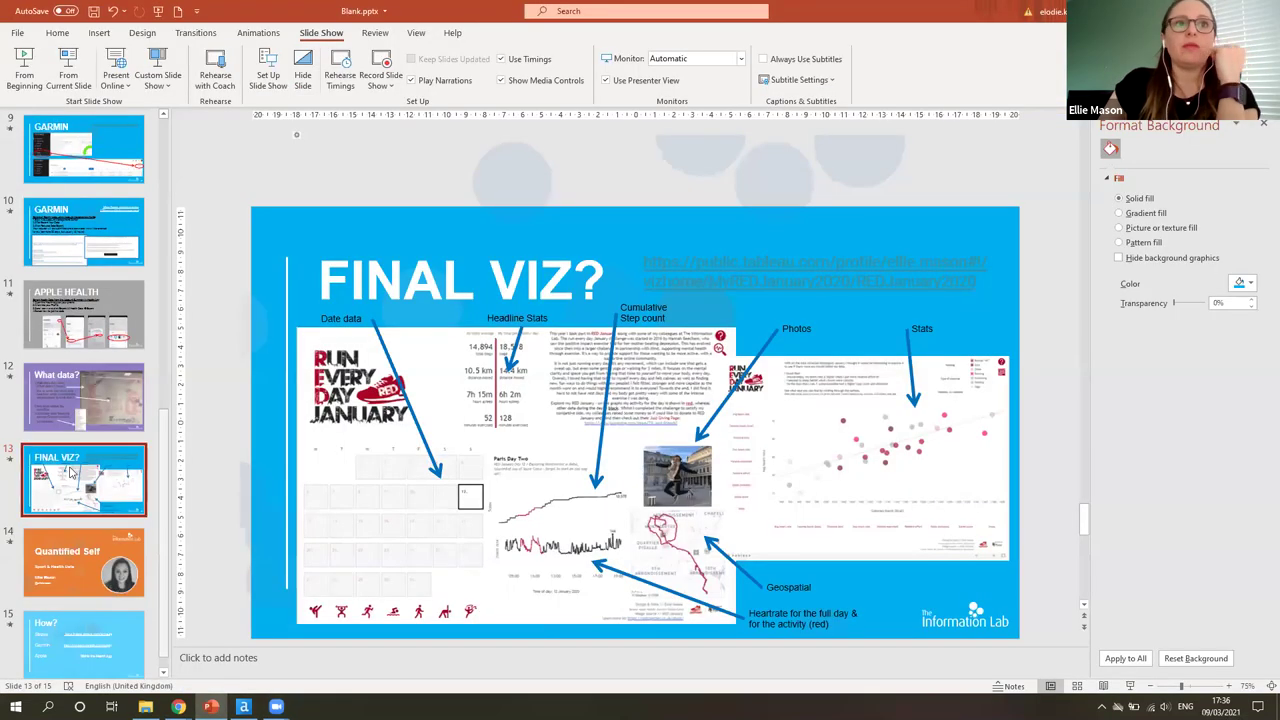
pyautogui.click(67, 68)
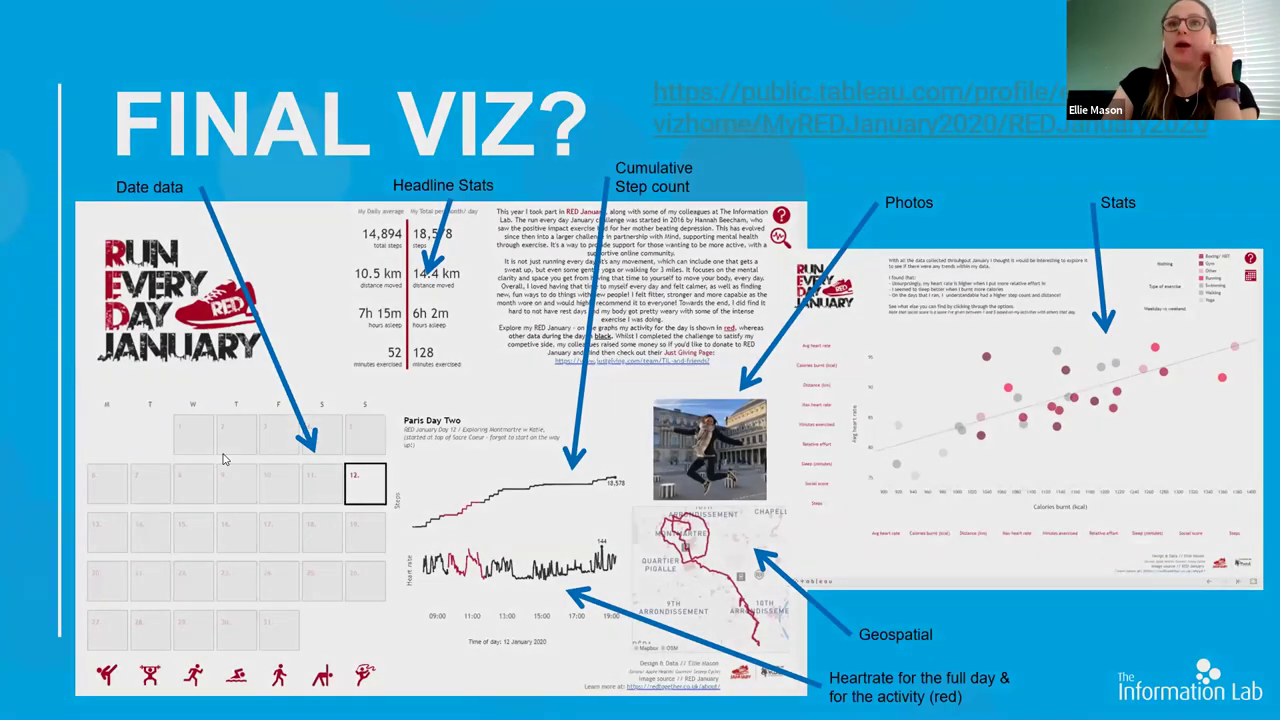
pyautogui.press('Left')
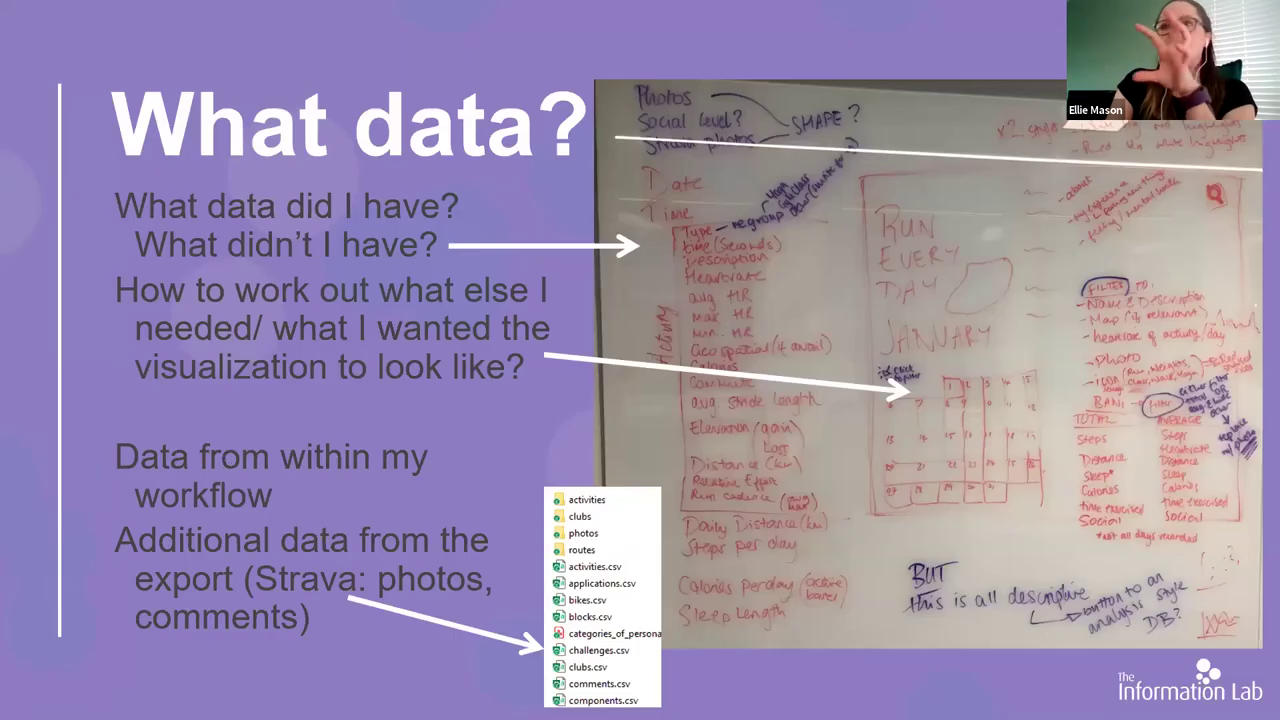
pyautogui.press('Right')
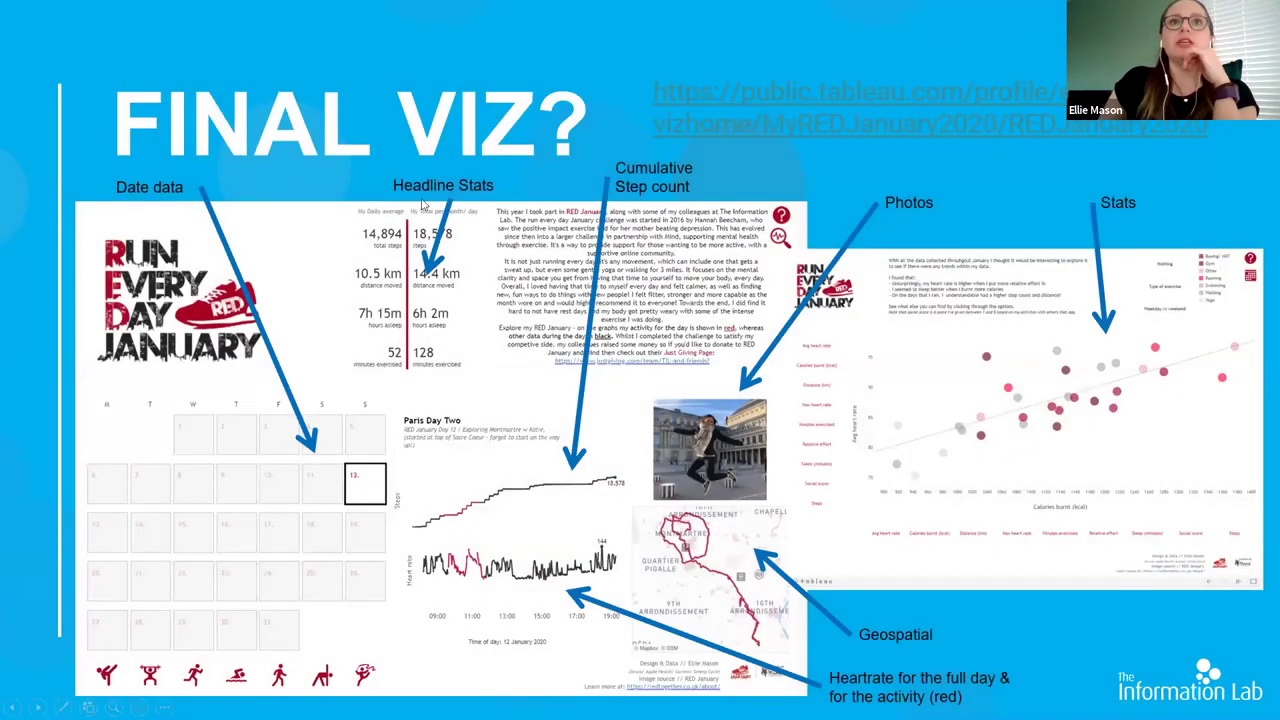
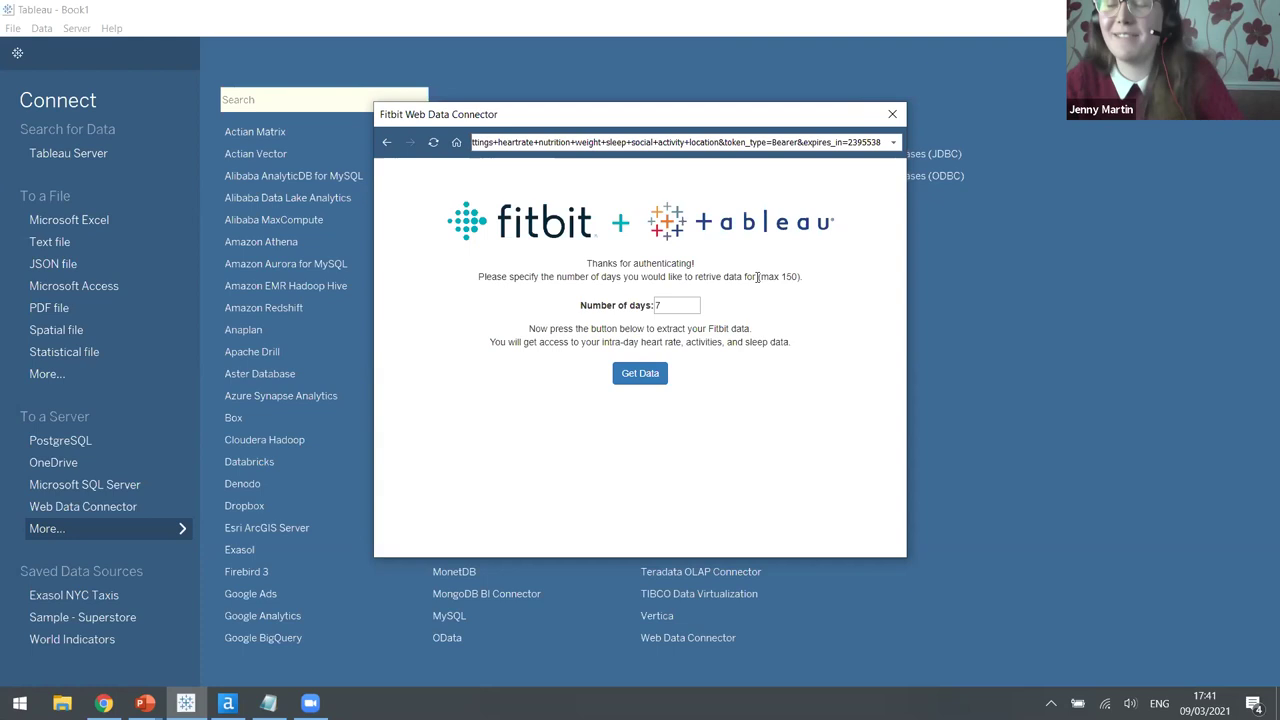
# Step: Retrieve the Fitbit data for 7 days in Tableau, then add the sleepSeconds table and load its data preview
pyautogui.moveTo(757, 277); pyautogui.dragTo(826, 290)
pyautogui.click(828, 291)
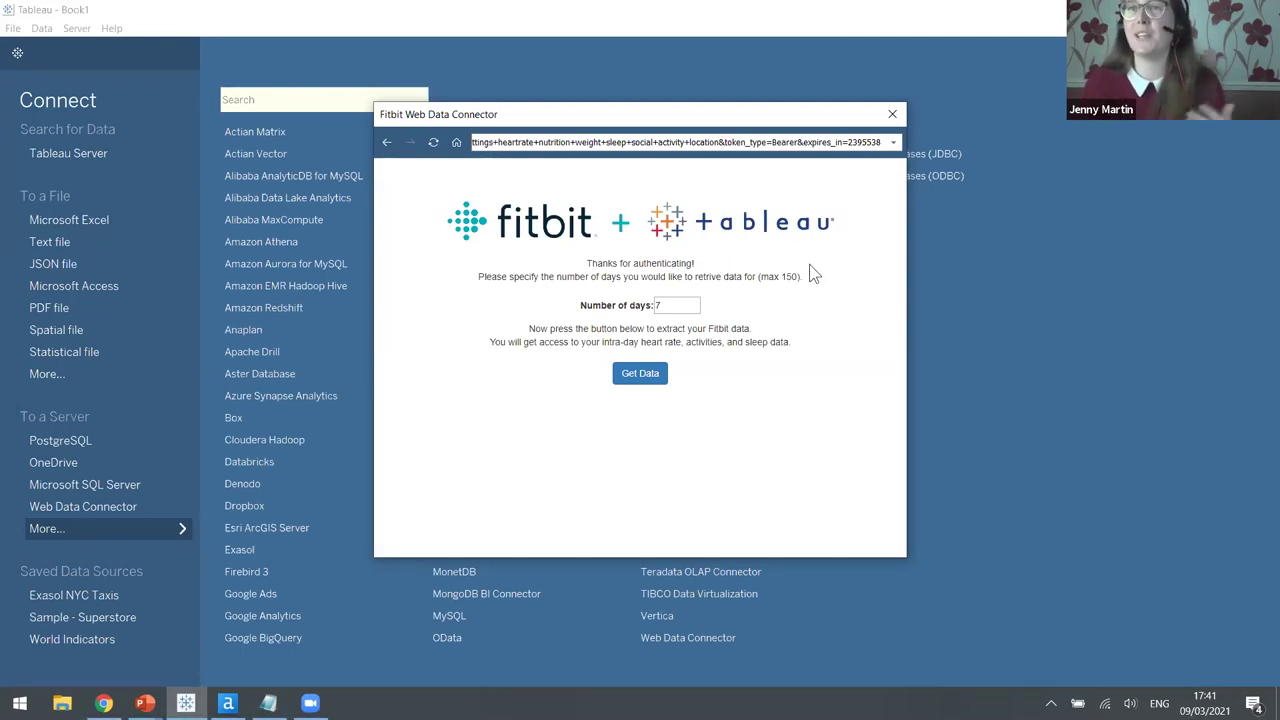
pyautogui.click(649, 373)
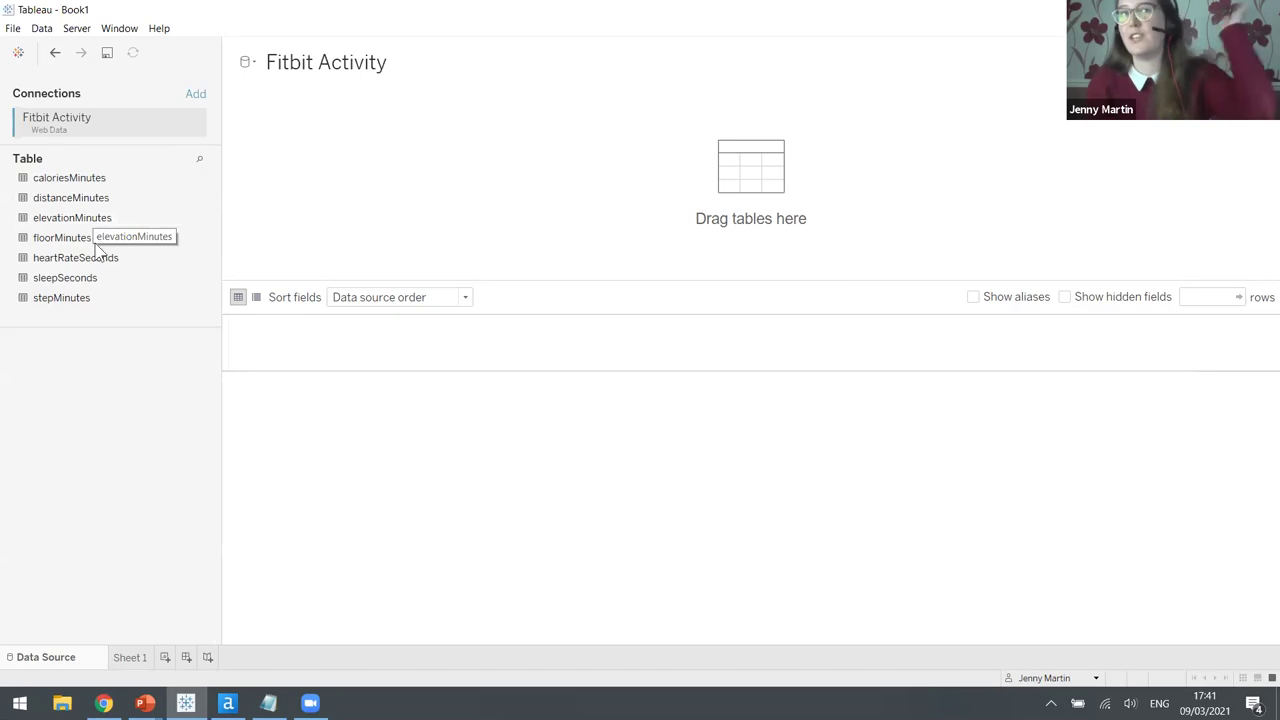
pyautogui.moveTo(79, 273); pyautogui.dragTo(303, 174)
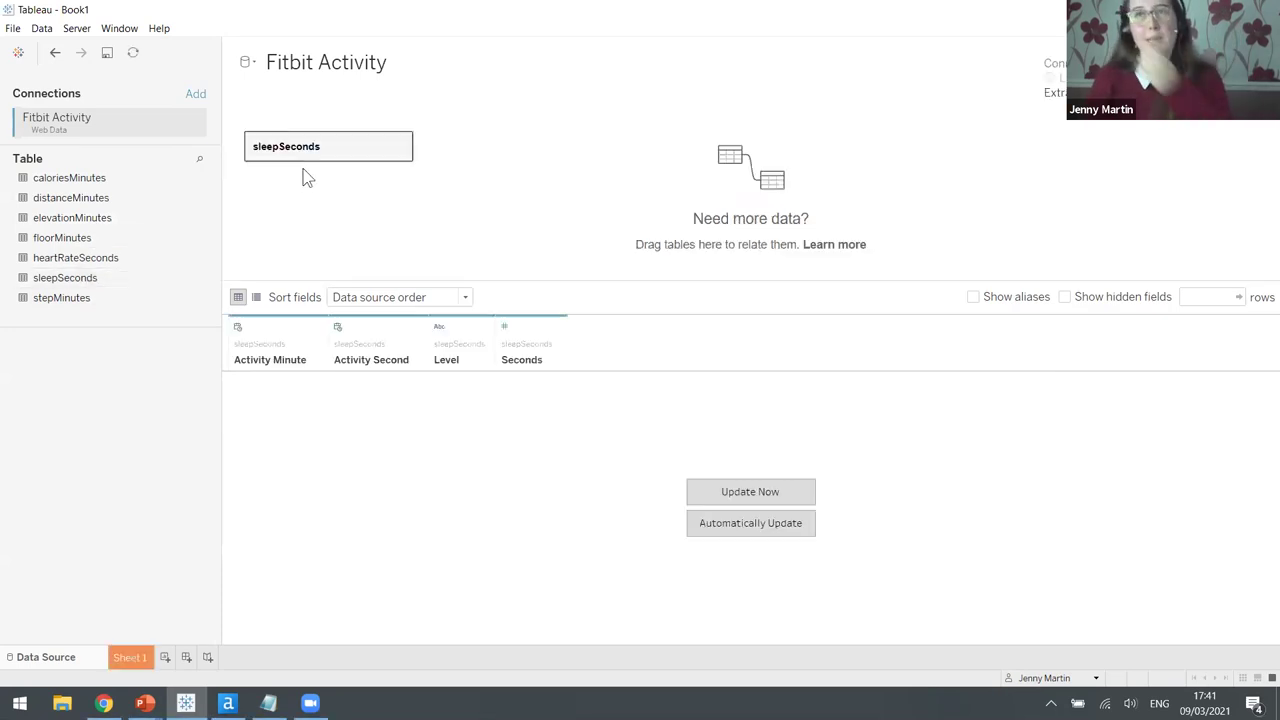
pyautogui.click(718, 490)
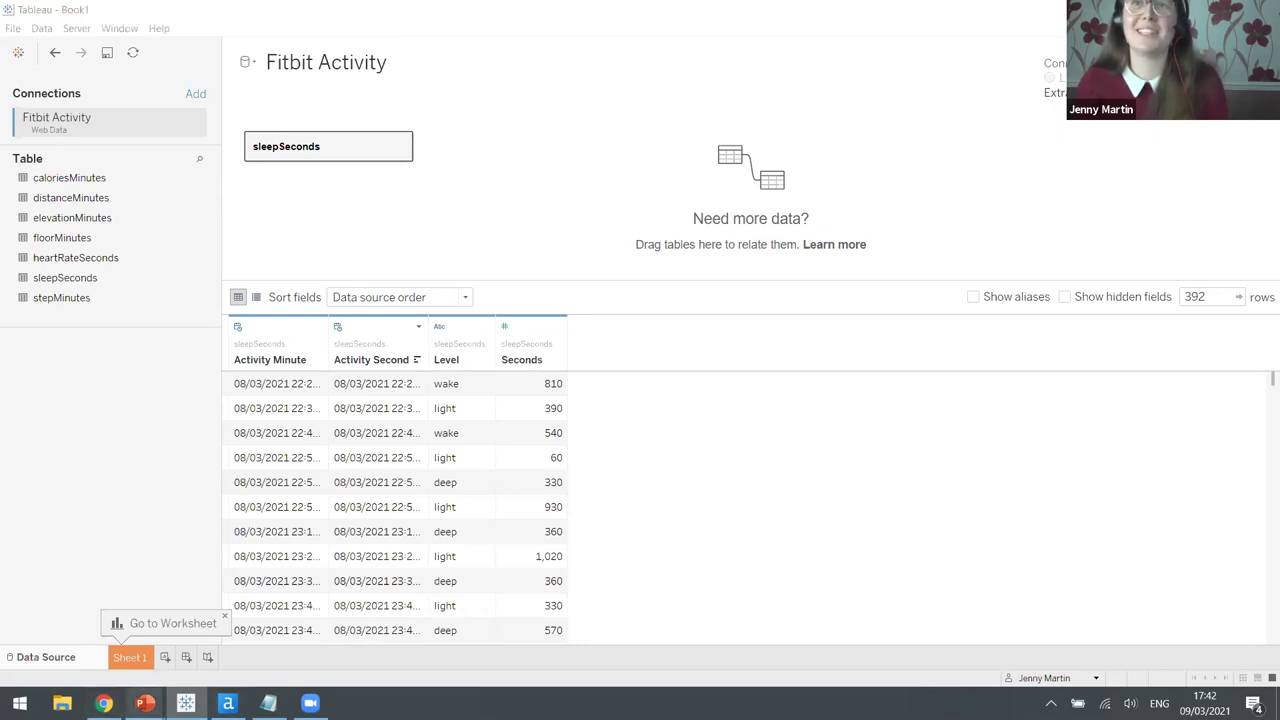
# Step: Return to the fitbit API slide, open its dev.fitbit.com/apps link and log in with the saved Fitbit account credentials
pyautogui.moveTo(145, 703)
pyautogui.click(222, 642)
pyautogui.click(497, 457)
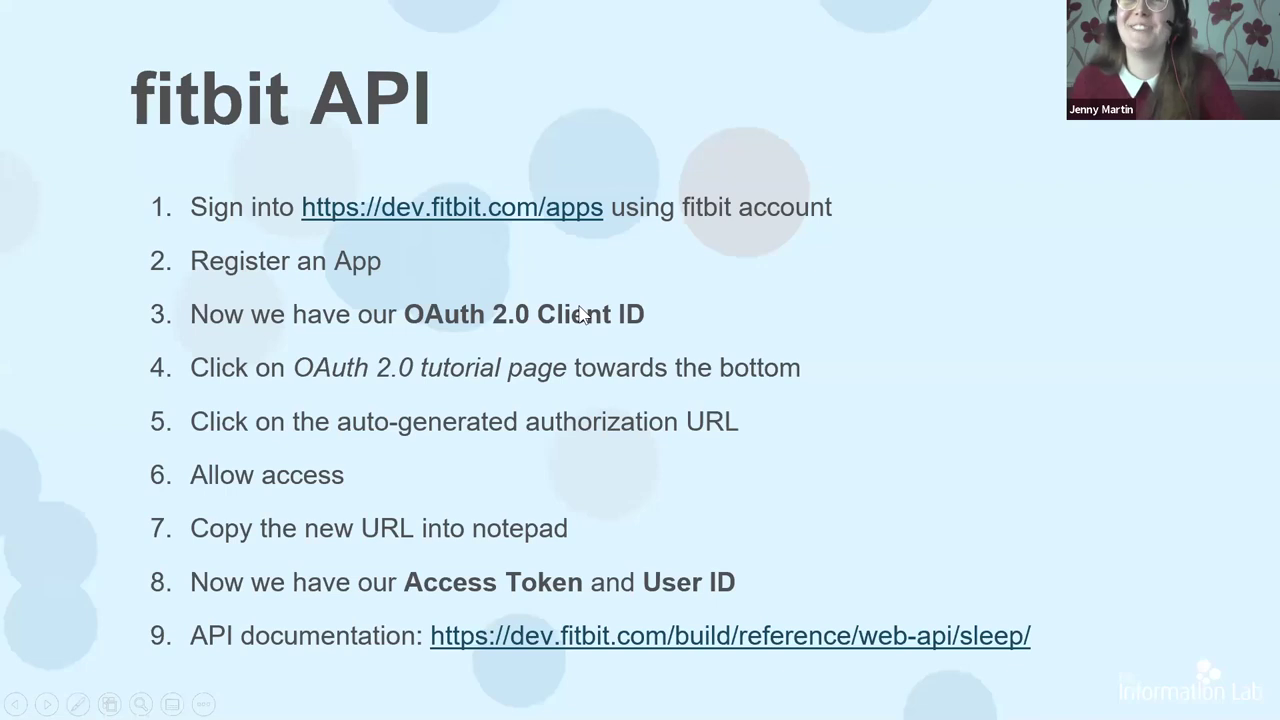
pyautogui.click(510, 216)
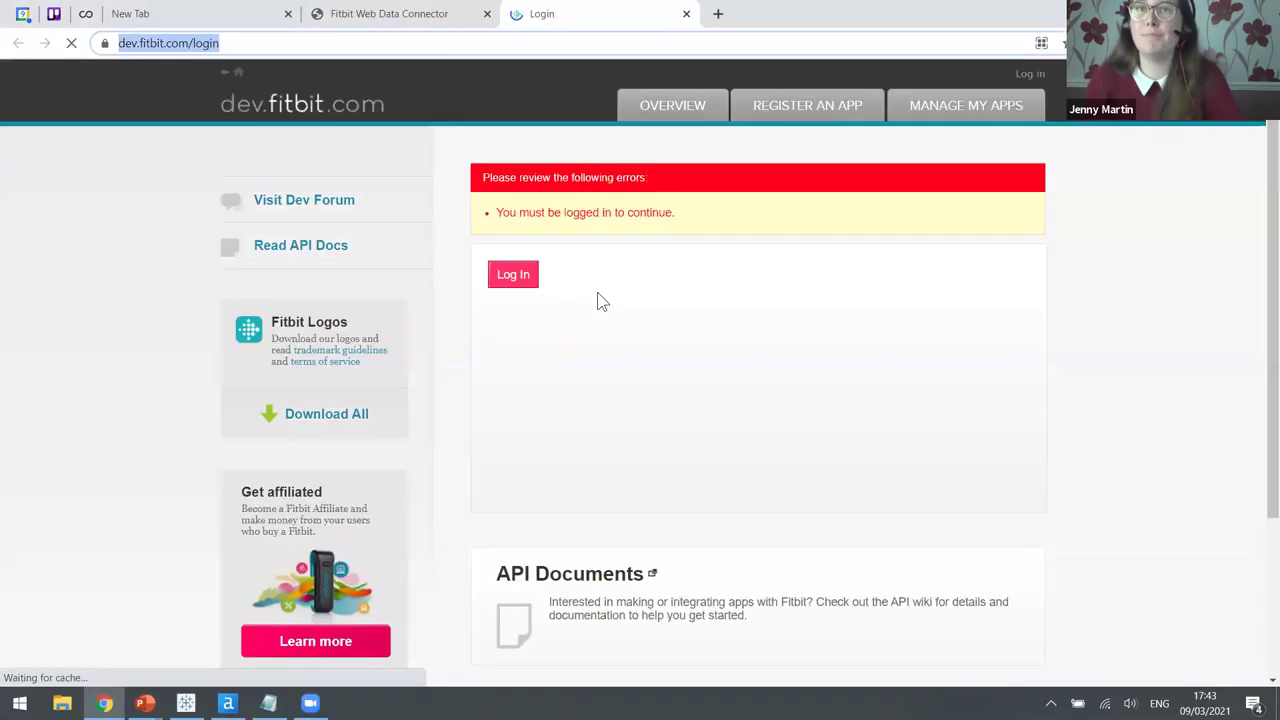
pyautogui.click(527, 281)
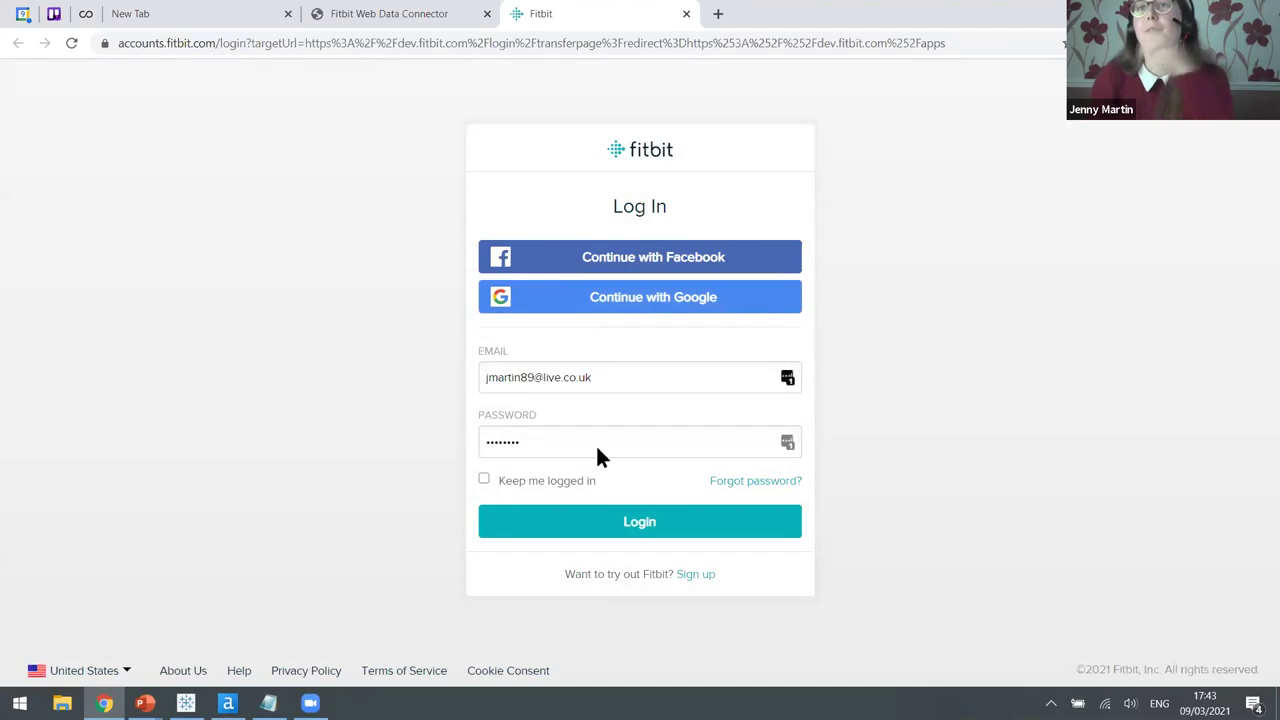
pyautogui.click(606, 521)
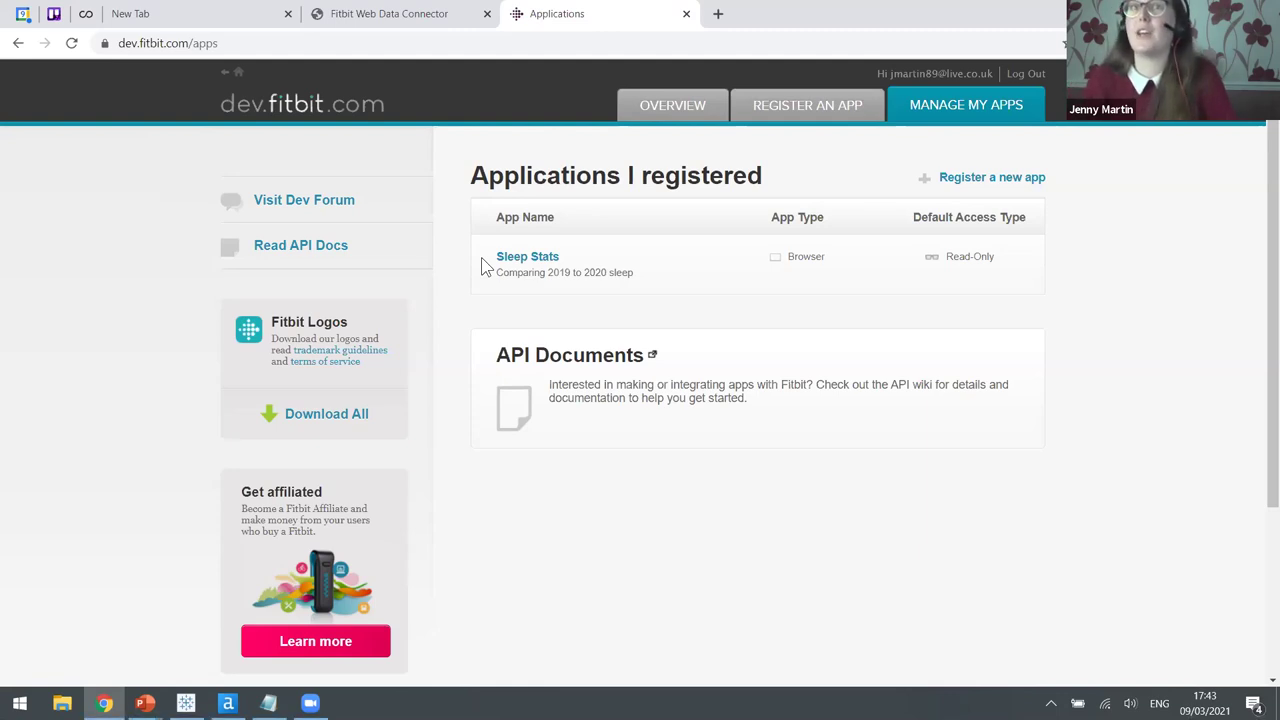
# Step: Start registering a Fitbit app named "Demo for connecting" with the description "demo for alteryx"
pyautogui.click(788, 112)
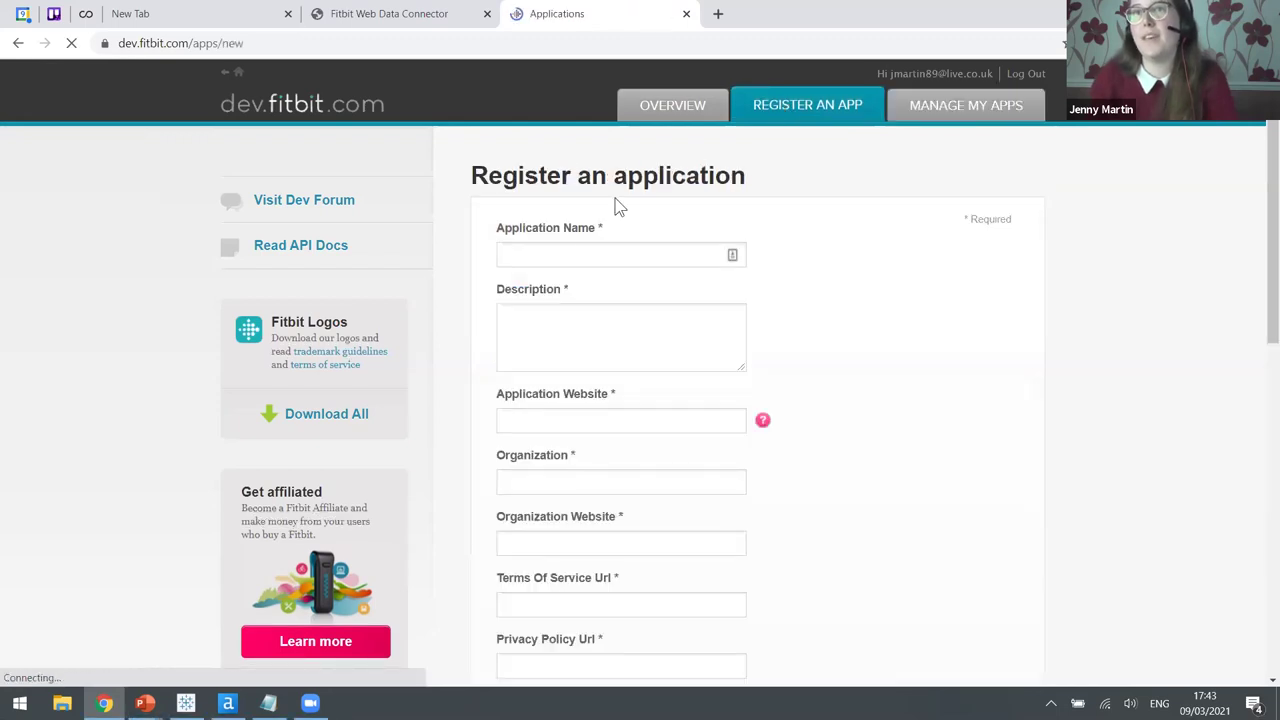
pyautogui.click(582, 246)
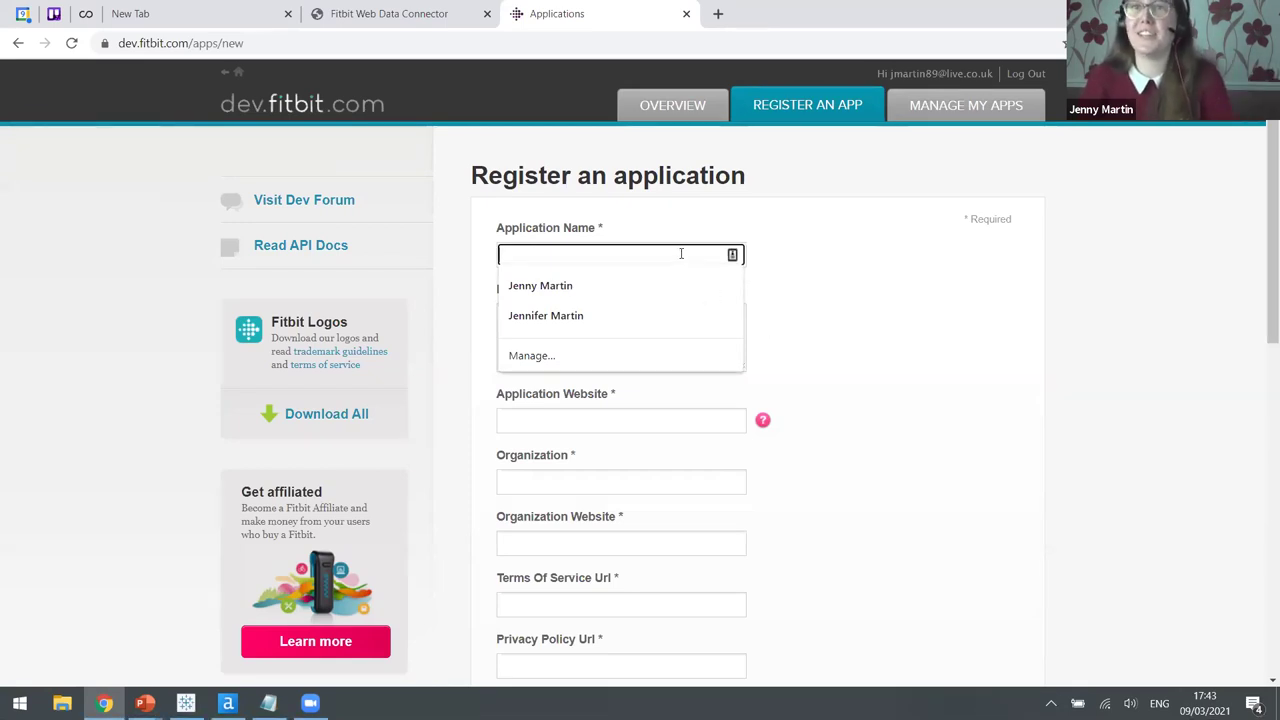
pyautogui.write('Demo ')
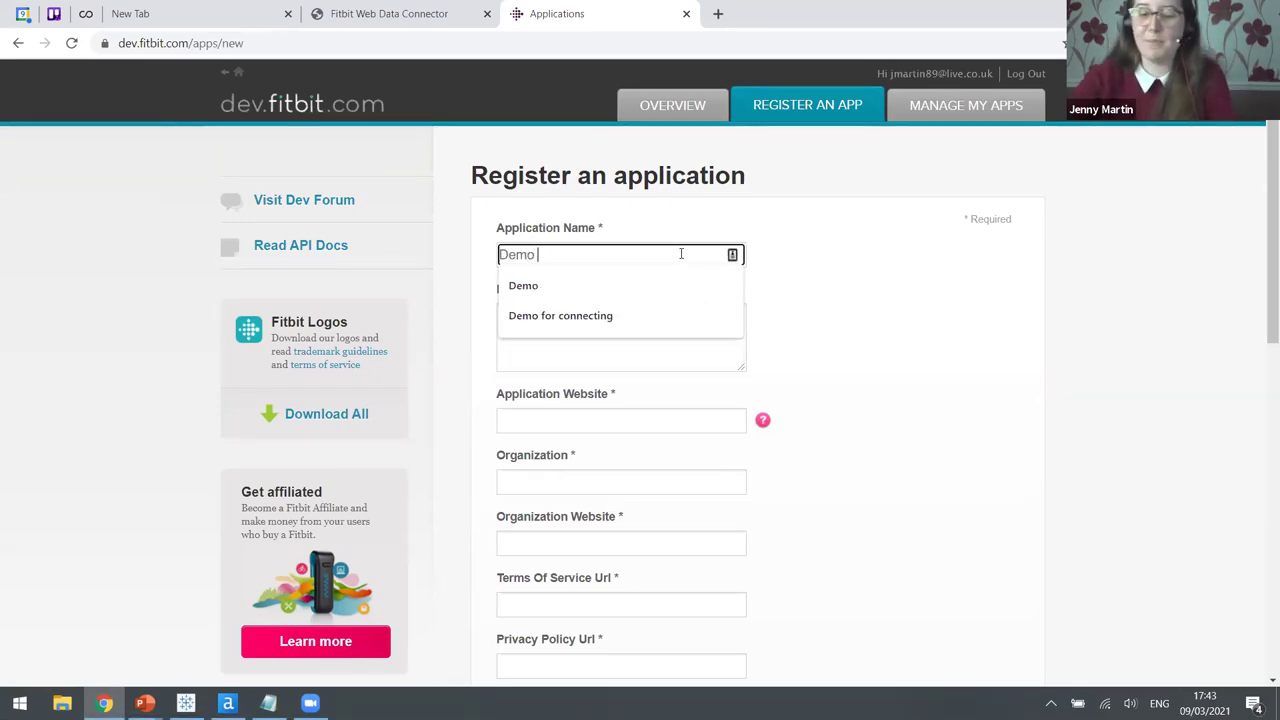
pyautogui.write('for conne')
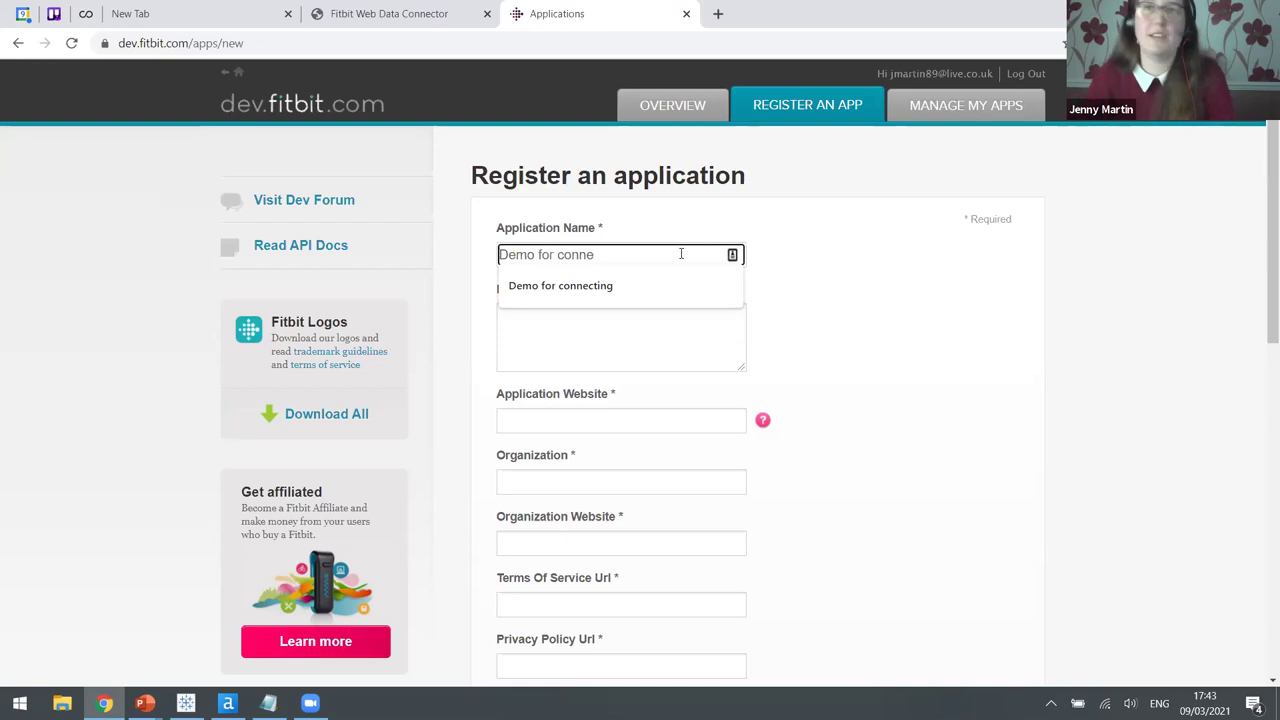
pyautogui.click(680, 296)
pyautogui.click(678, 318)
pyautogui.write('demo for alteryx')
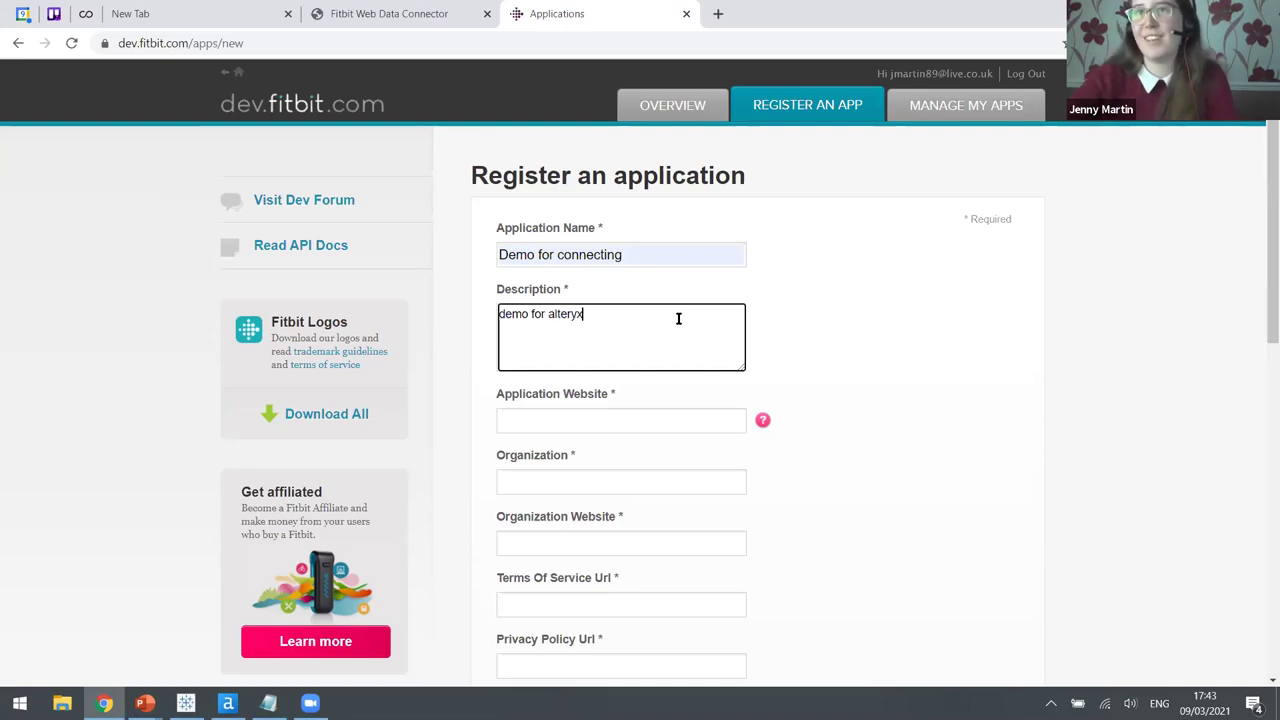
pyautogui.click(691, 420)
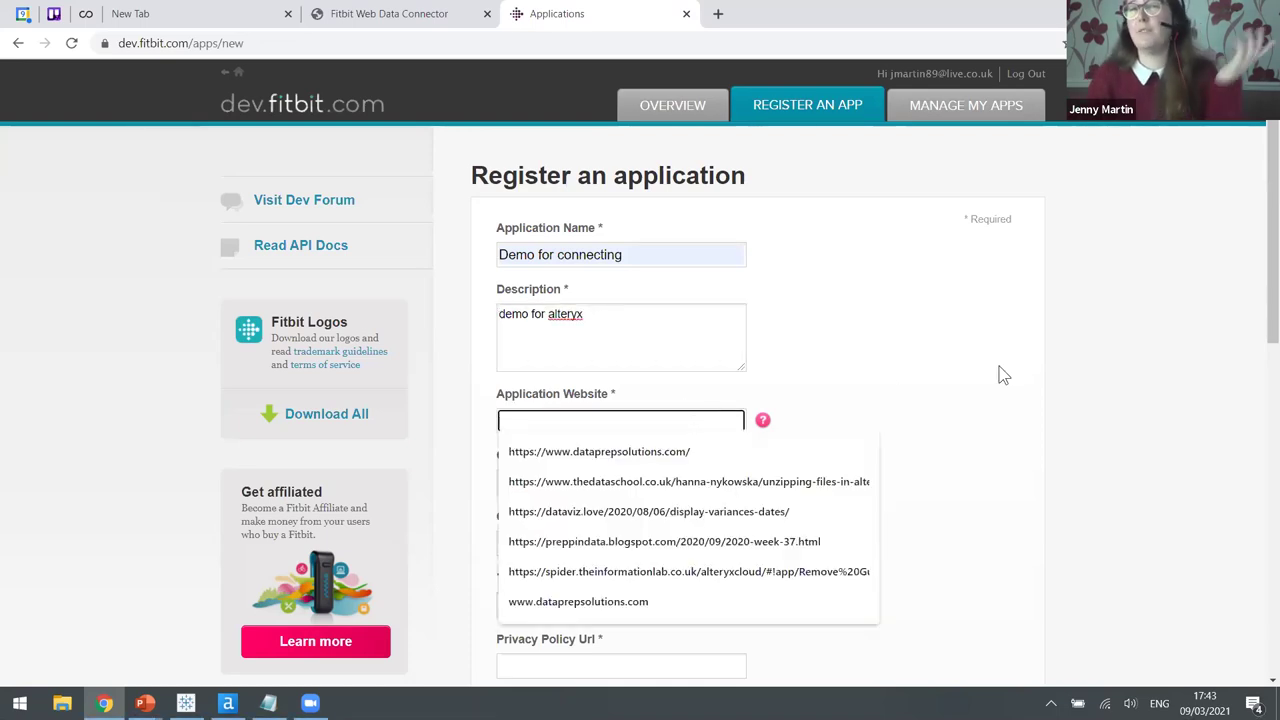
pyautogui.scroll(-1, 1002, 373)
pyautogui.scroll(-1, 1002, 373)
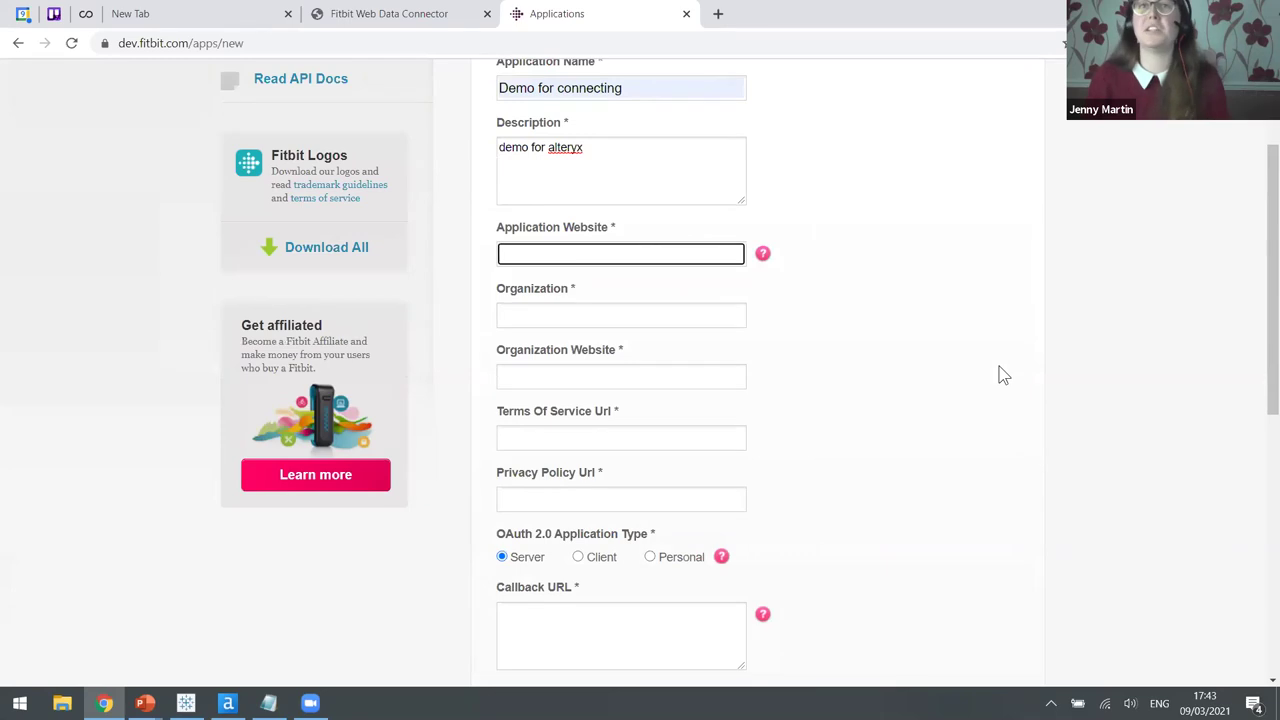
pyautogui.click(689, 258)
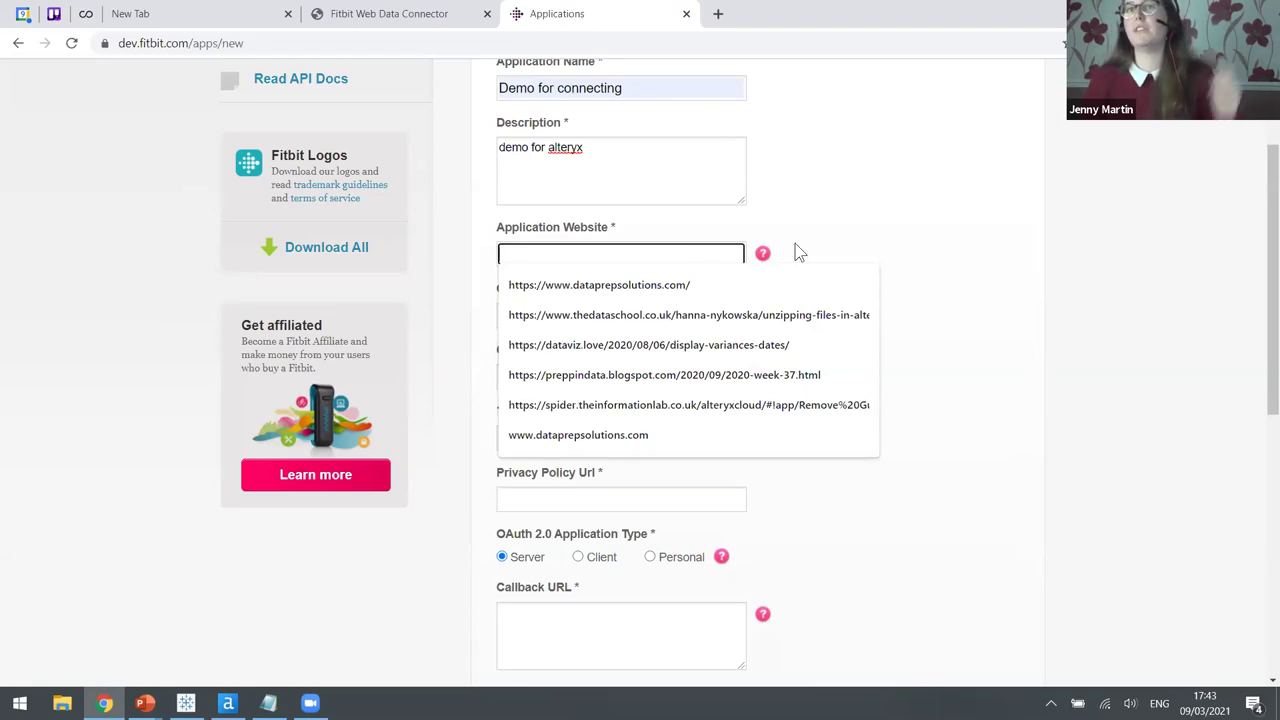
pyautogui.click(708, 283)
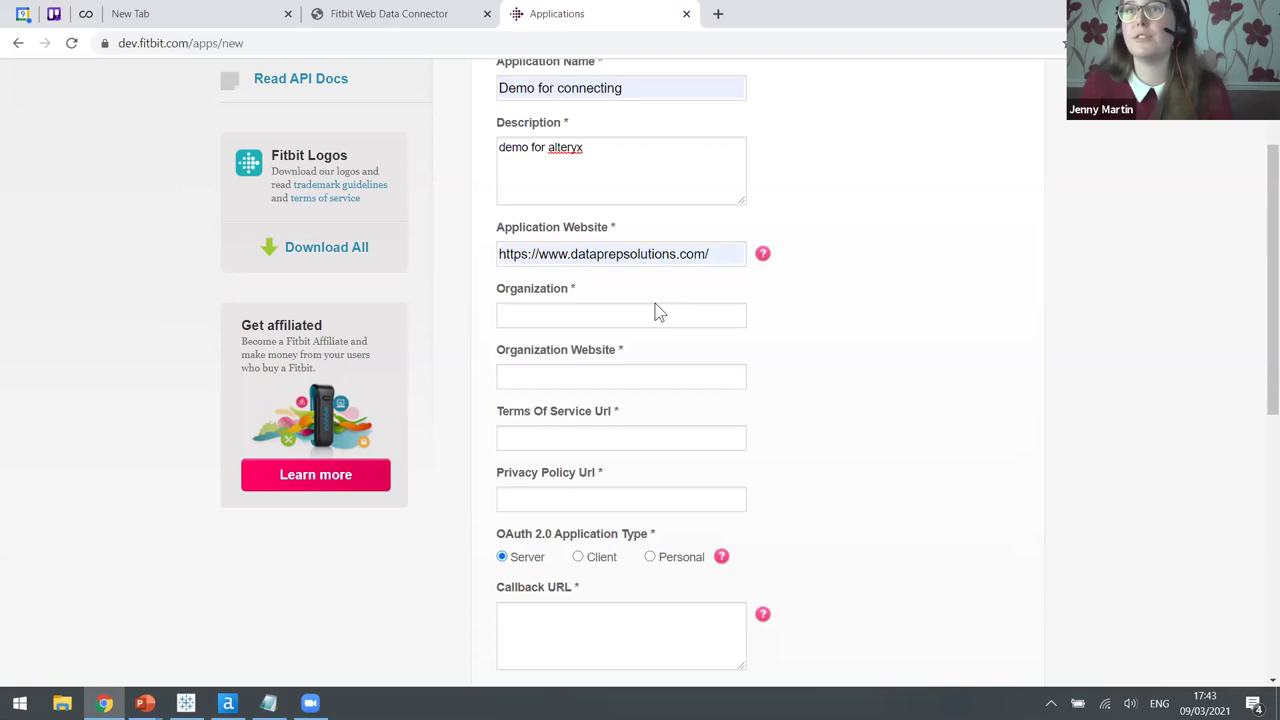
pyautogui.click(657, 313)
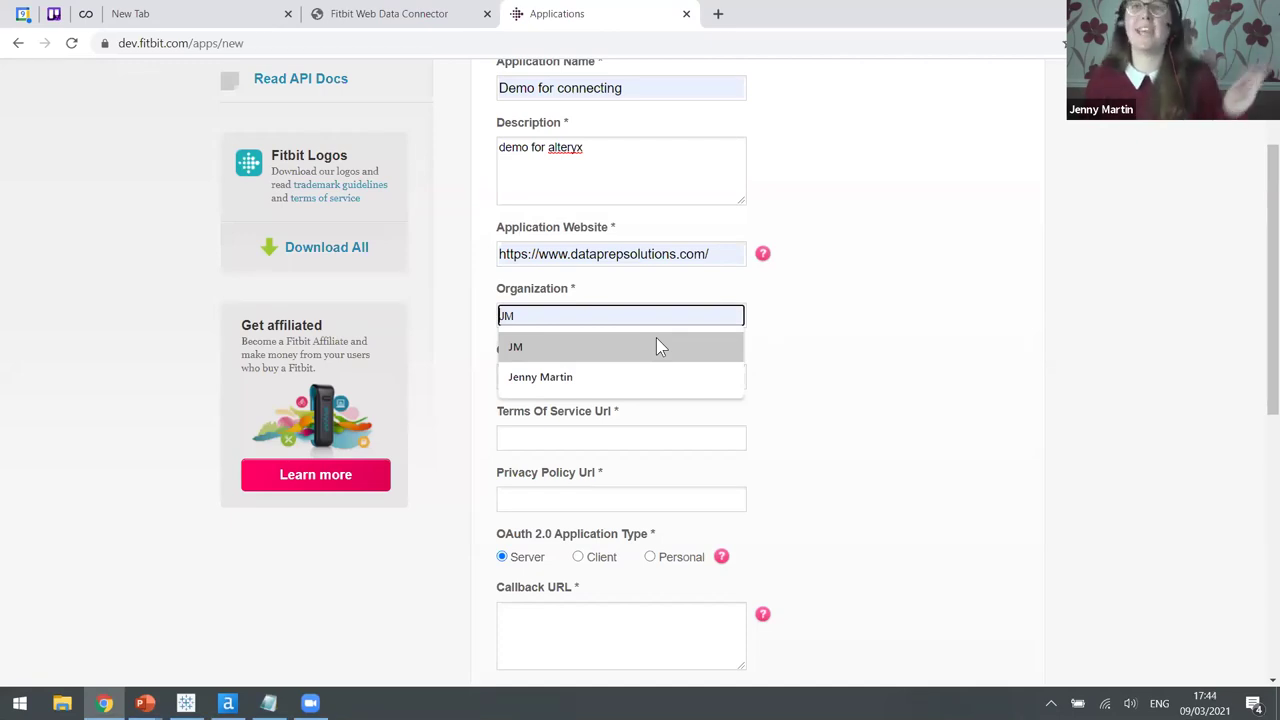
pyautogui.click(656, 346)
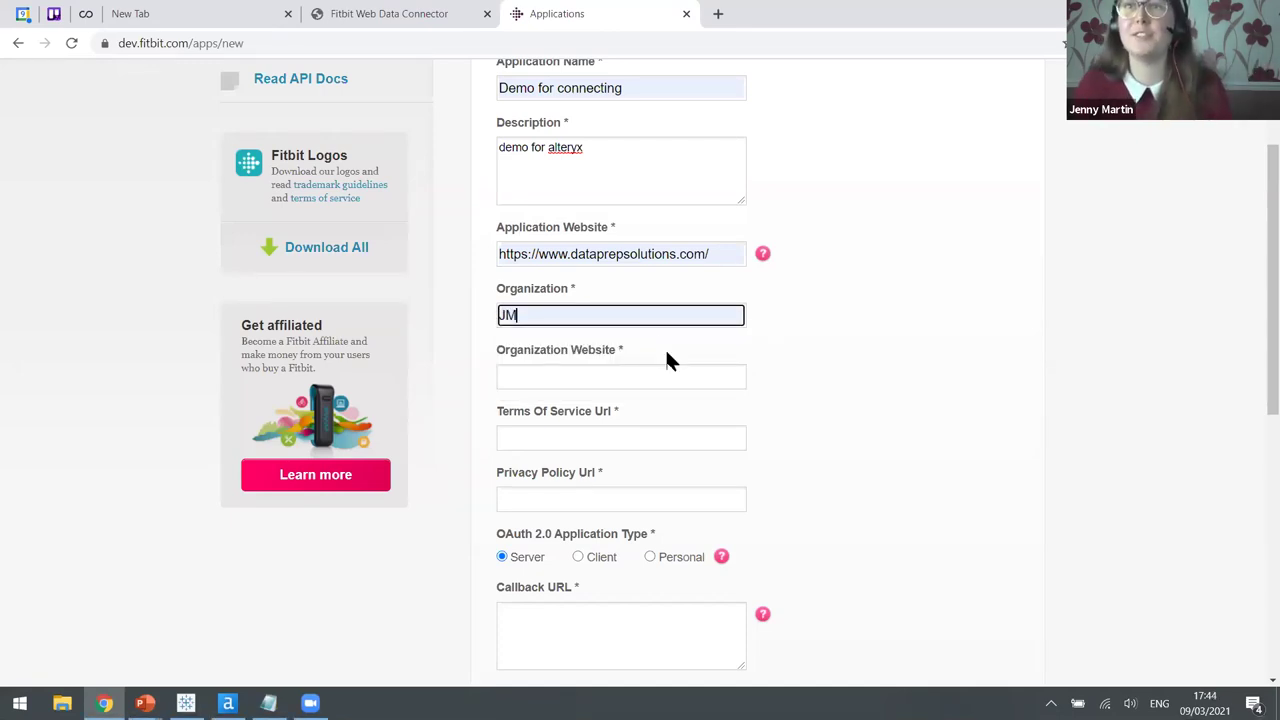
pyautogui.click(672, 372)
pyautogui.click(676, 405)
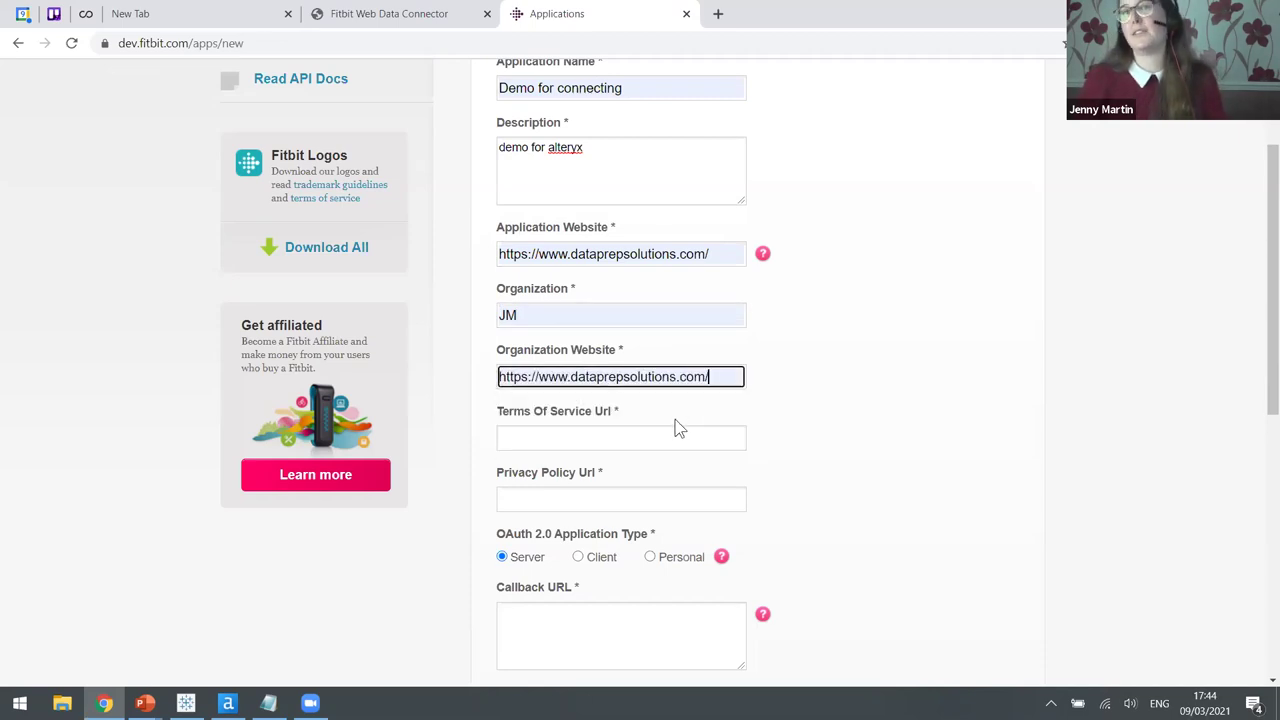
pyautogui.click(677, 436)
pyautogui.click(645, 468)
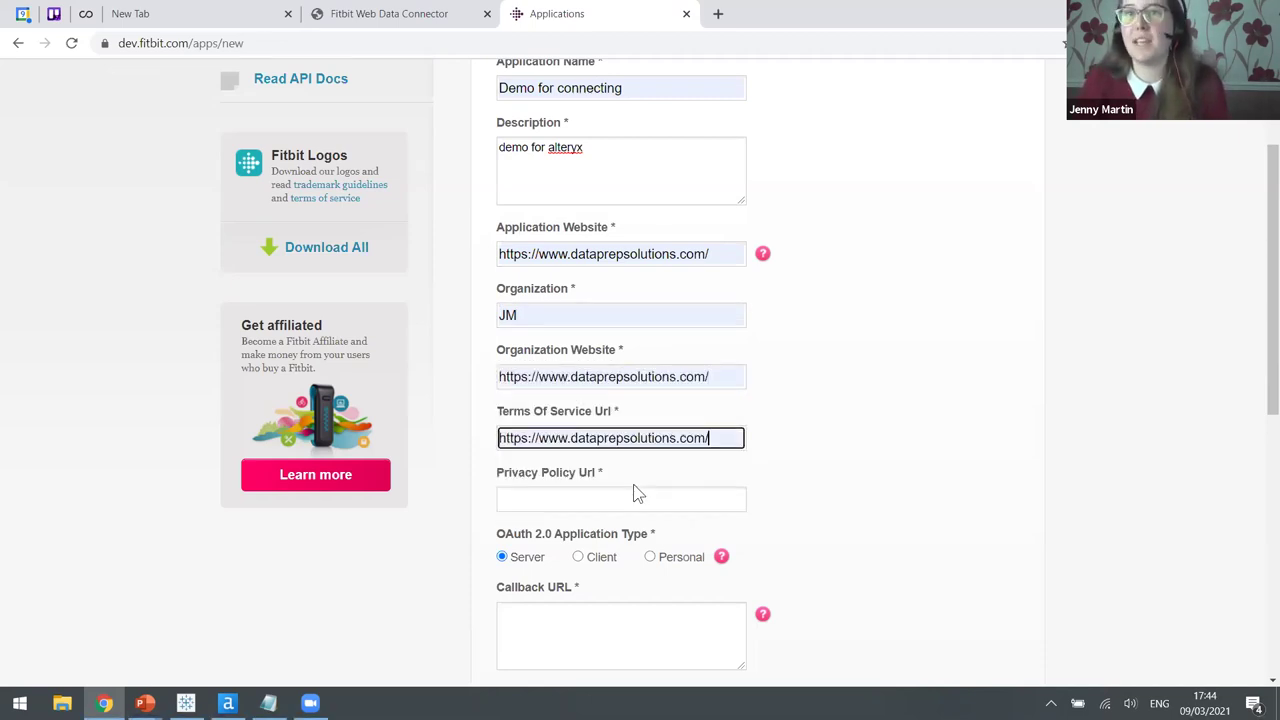
pyautogui.click(632, 498)
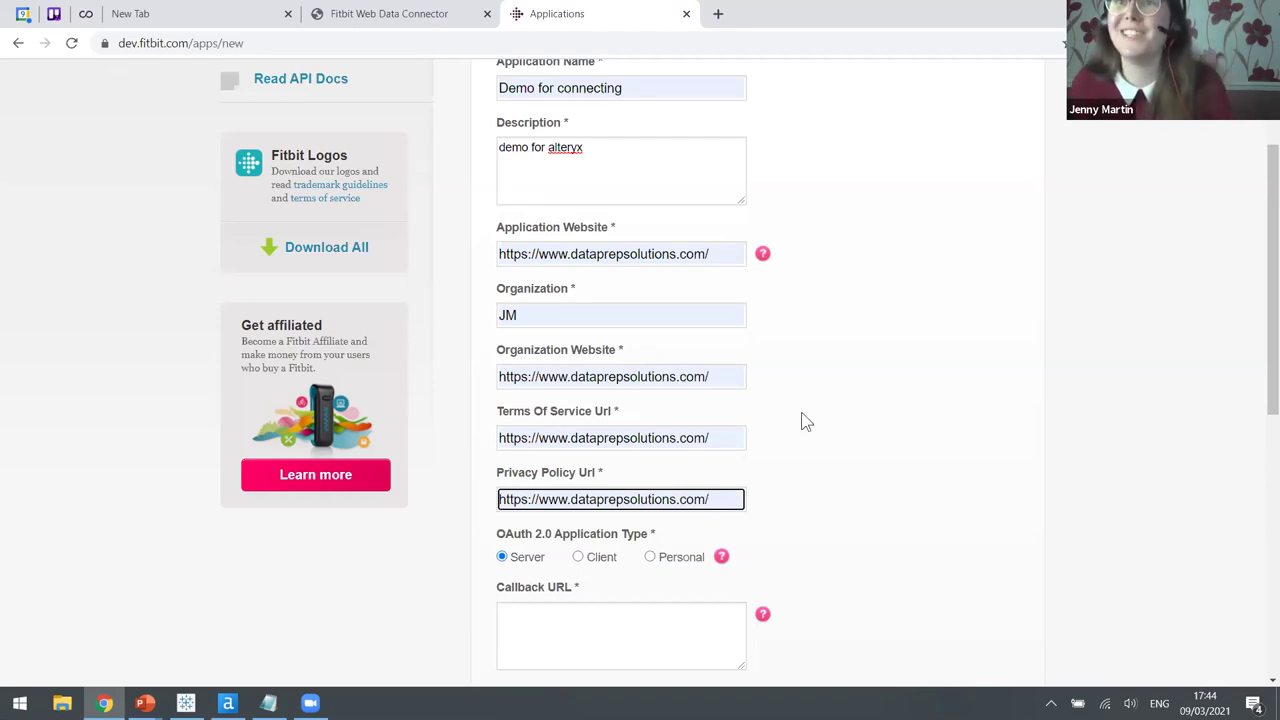
pyautogui.scroll(-3, 805, 421)
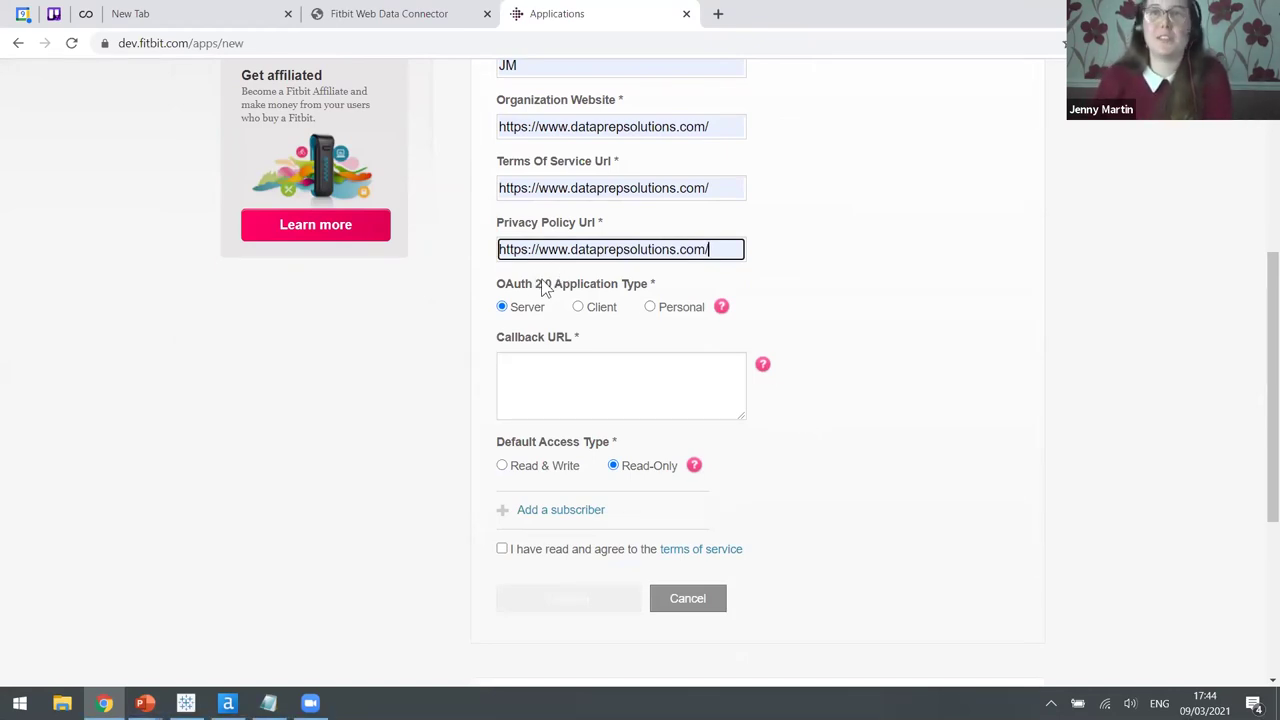
pyautogui.click(650, 308)
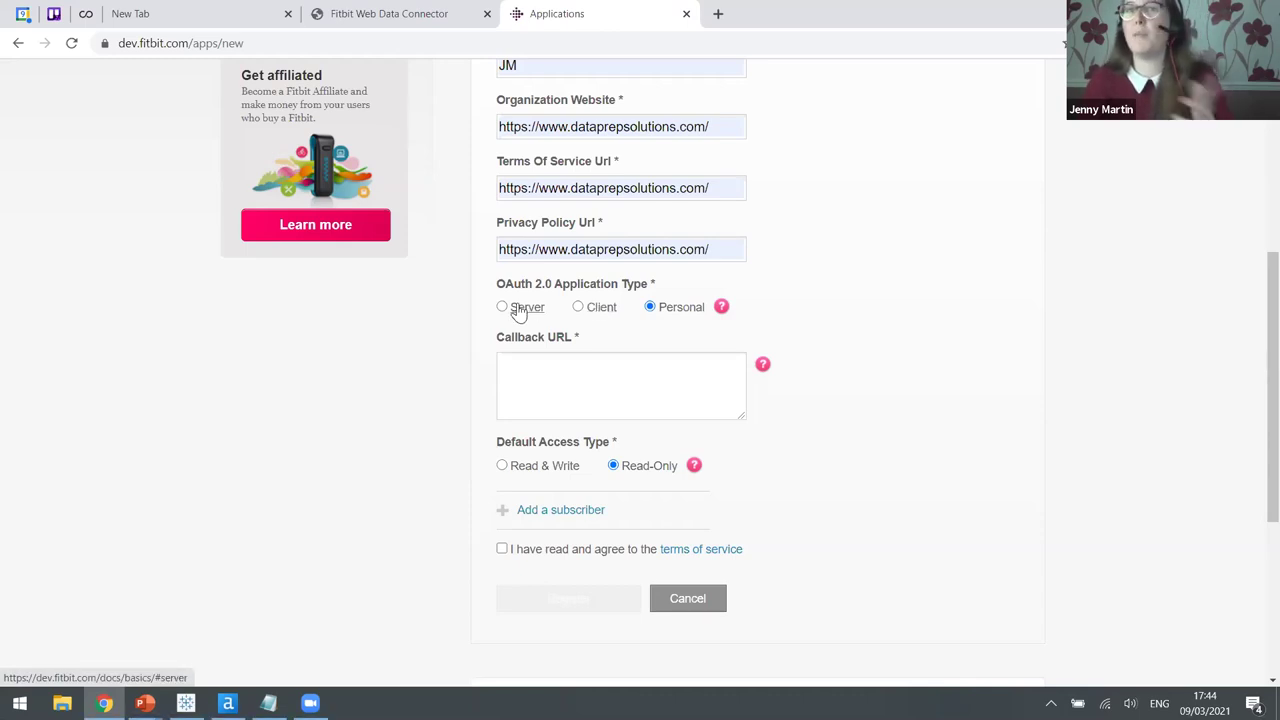
pyautogui.click(542, 365)
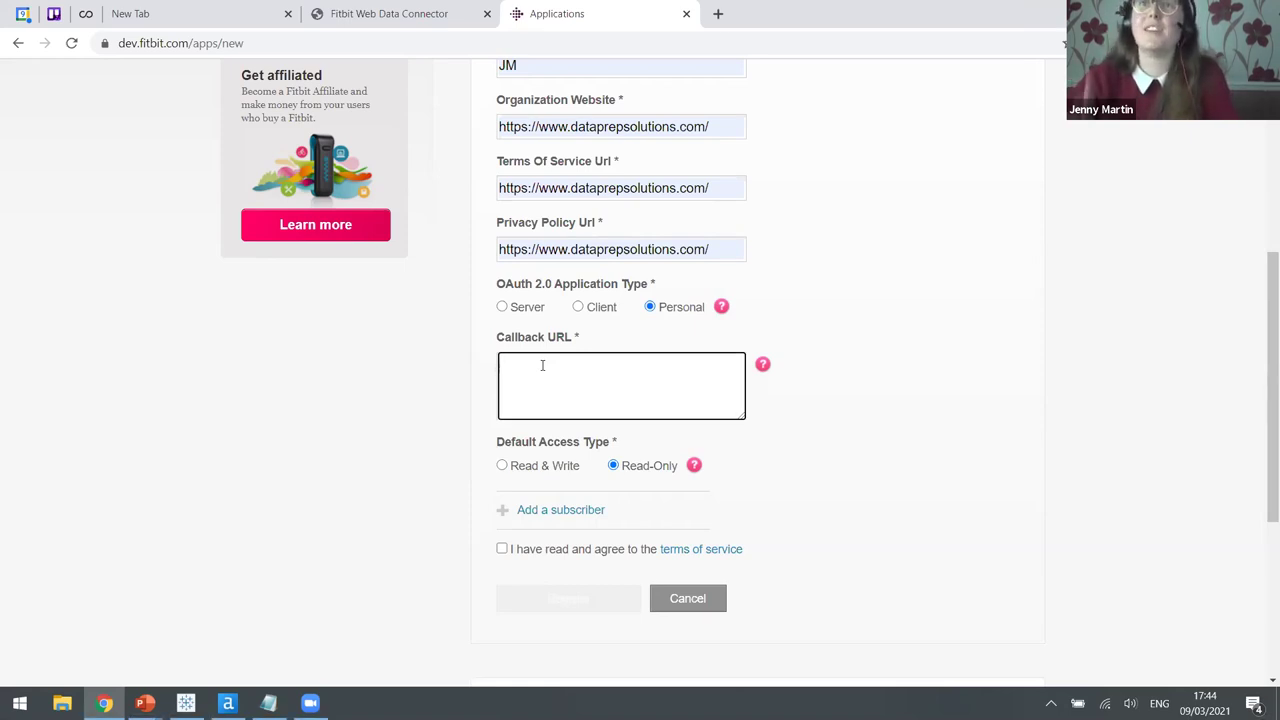
pyautogui.write('https')
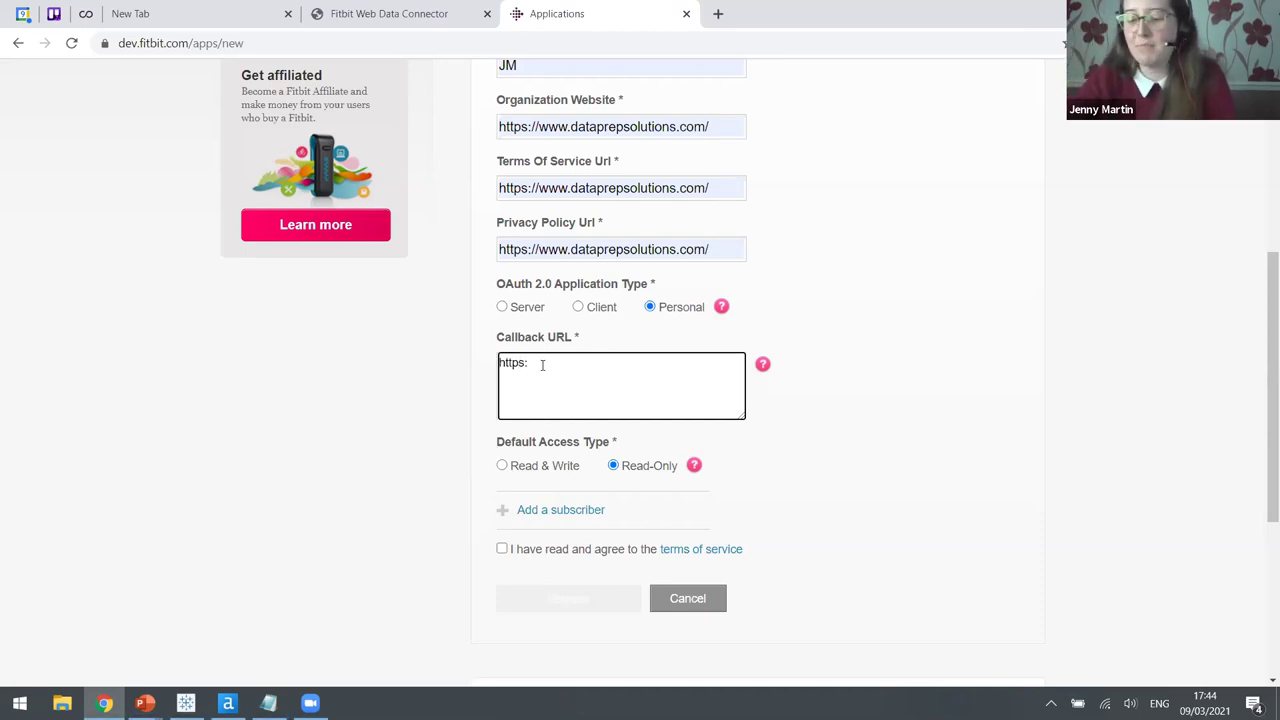
pyautogui.write('://www.google')
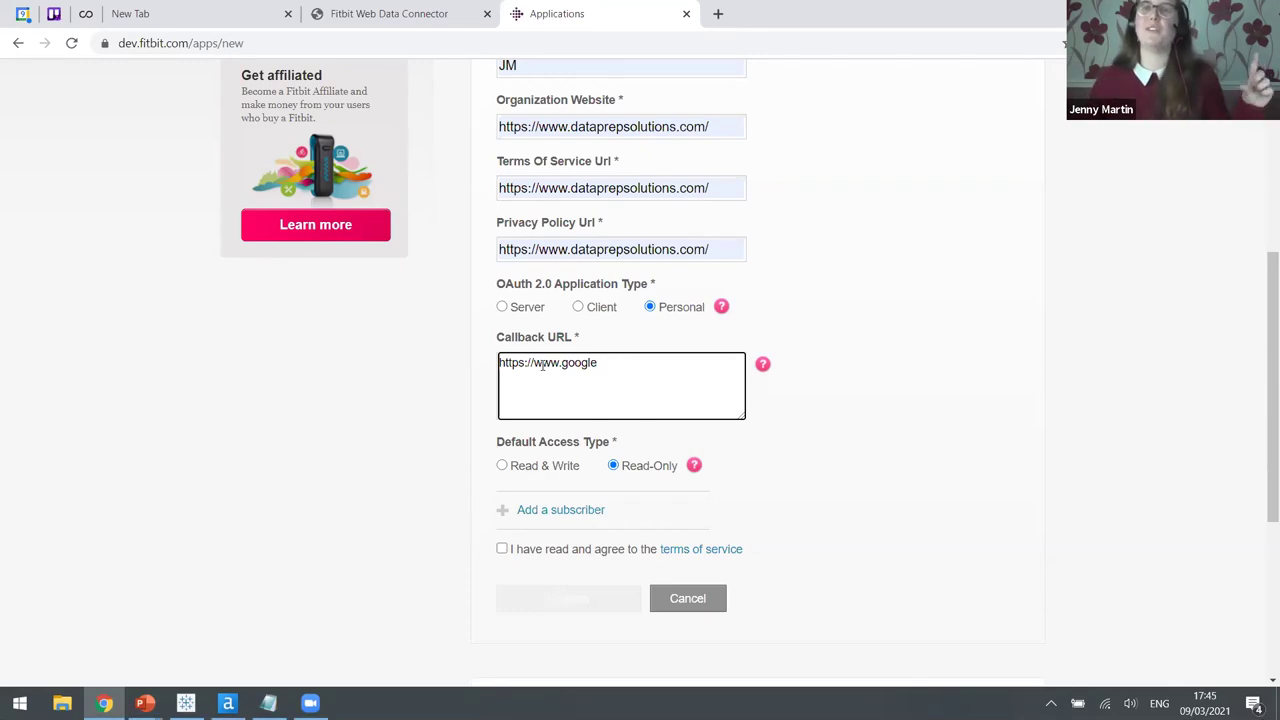
pyautogui.write('.com')
pyautogui.click(752, 372)
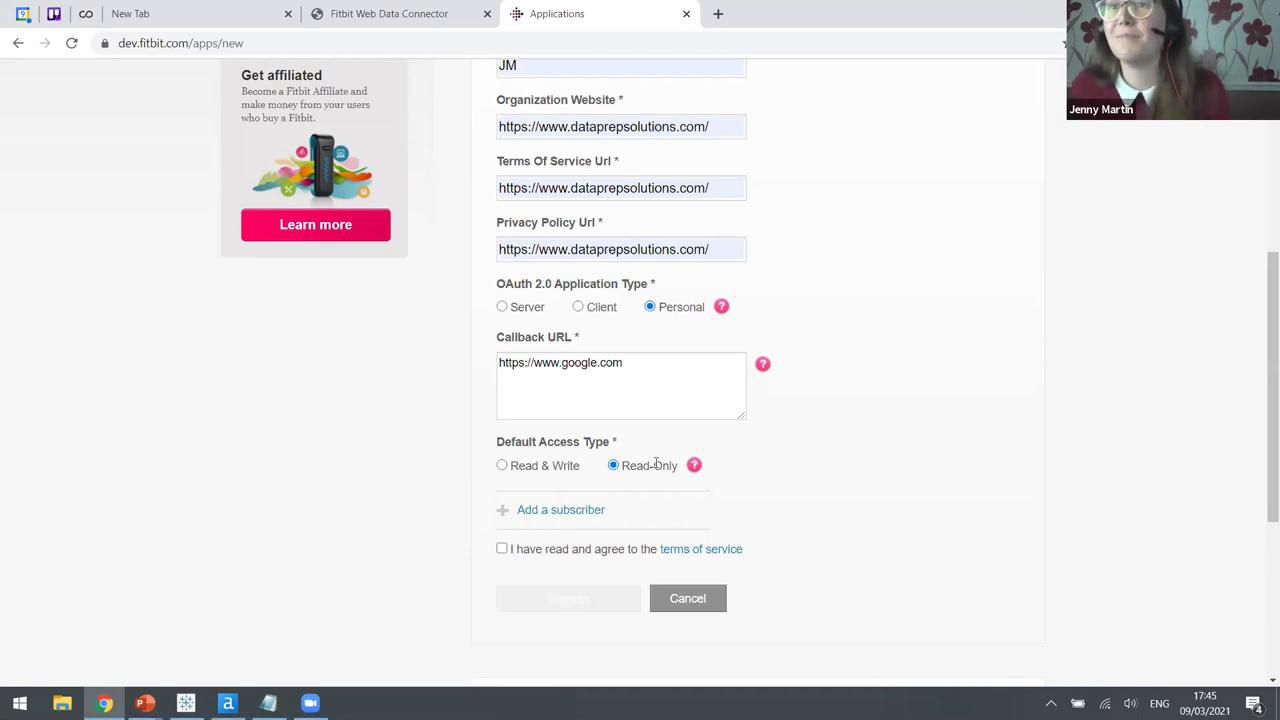
# Step: Agree to the terms of service with read-only default access and try to register the application
pyautogui.moveTo(620, 462); pyautogui.dragTo(676, 468)
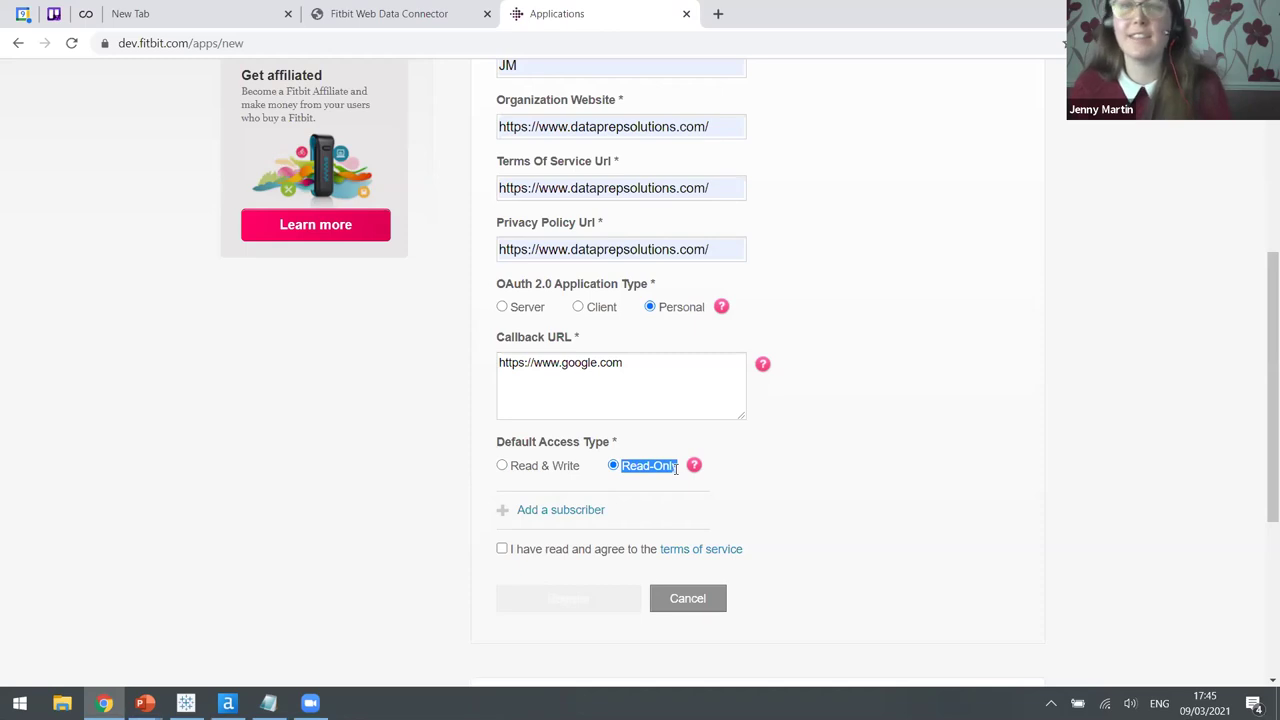
pyautogui.click(768, 480)
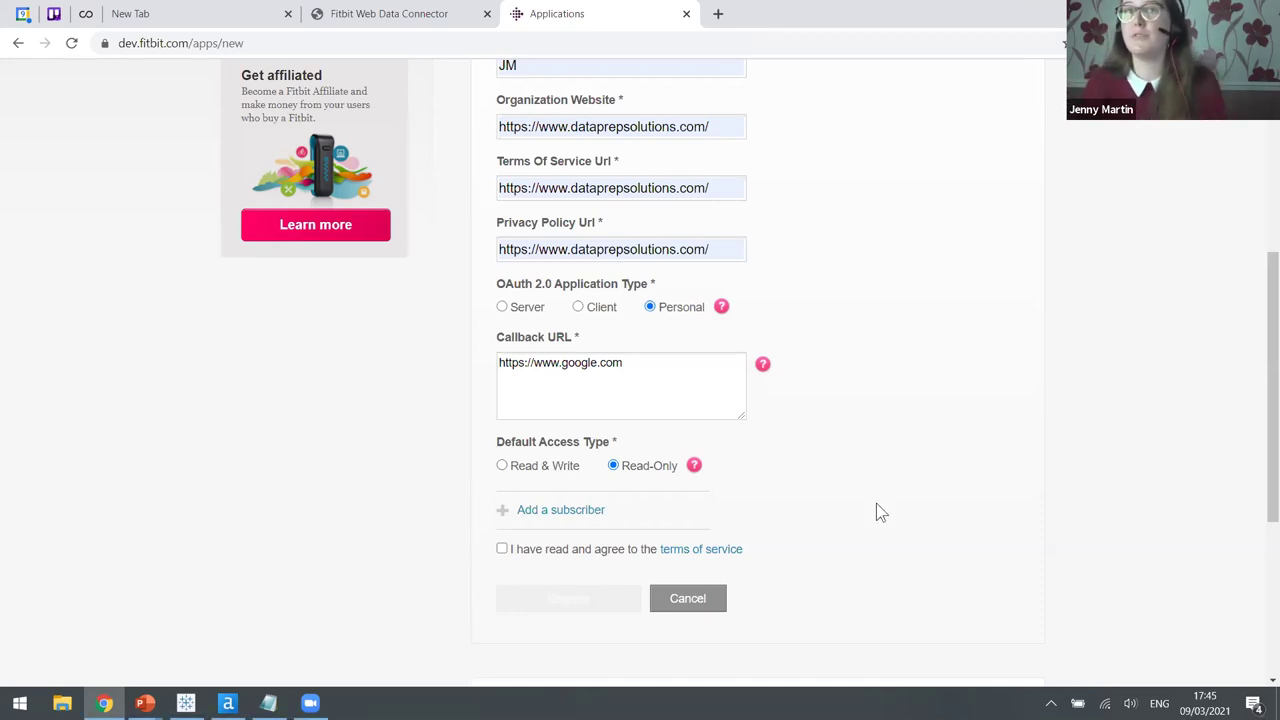
pyautogui.click(502, 550)
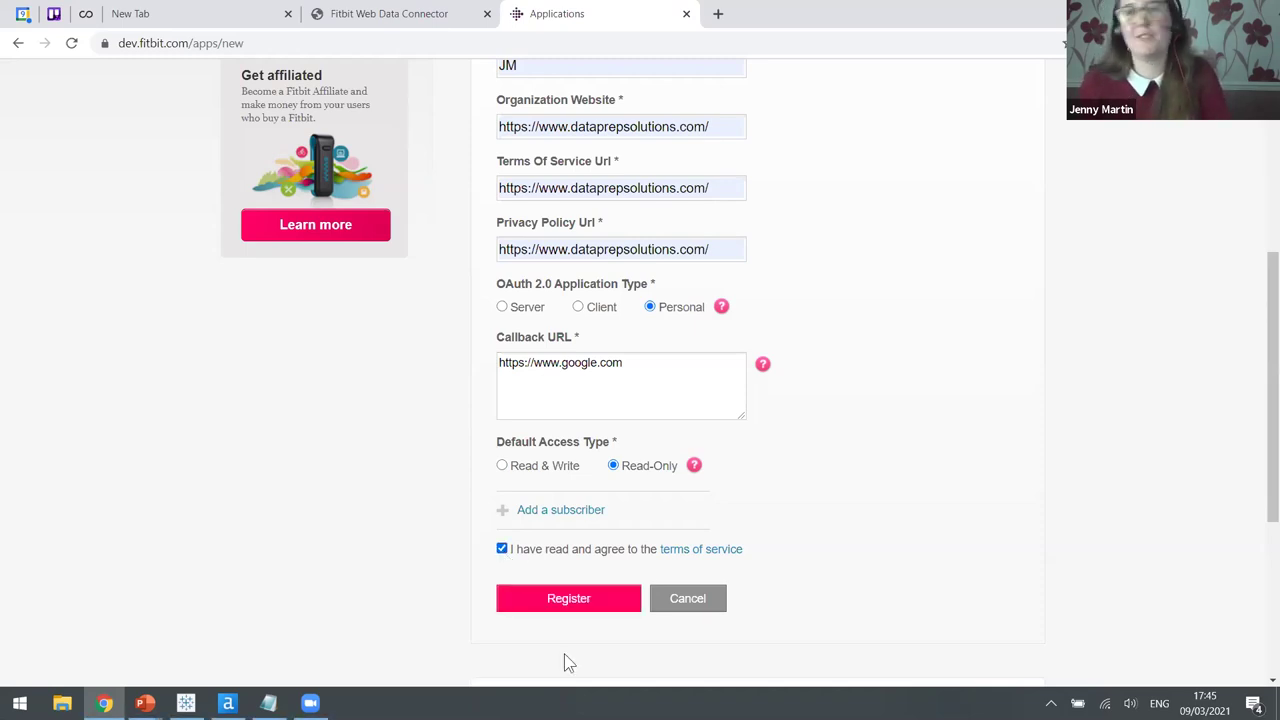
pyautogui.click(571, 596)
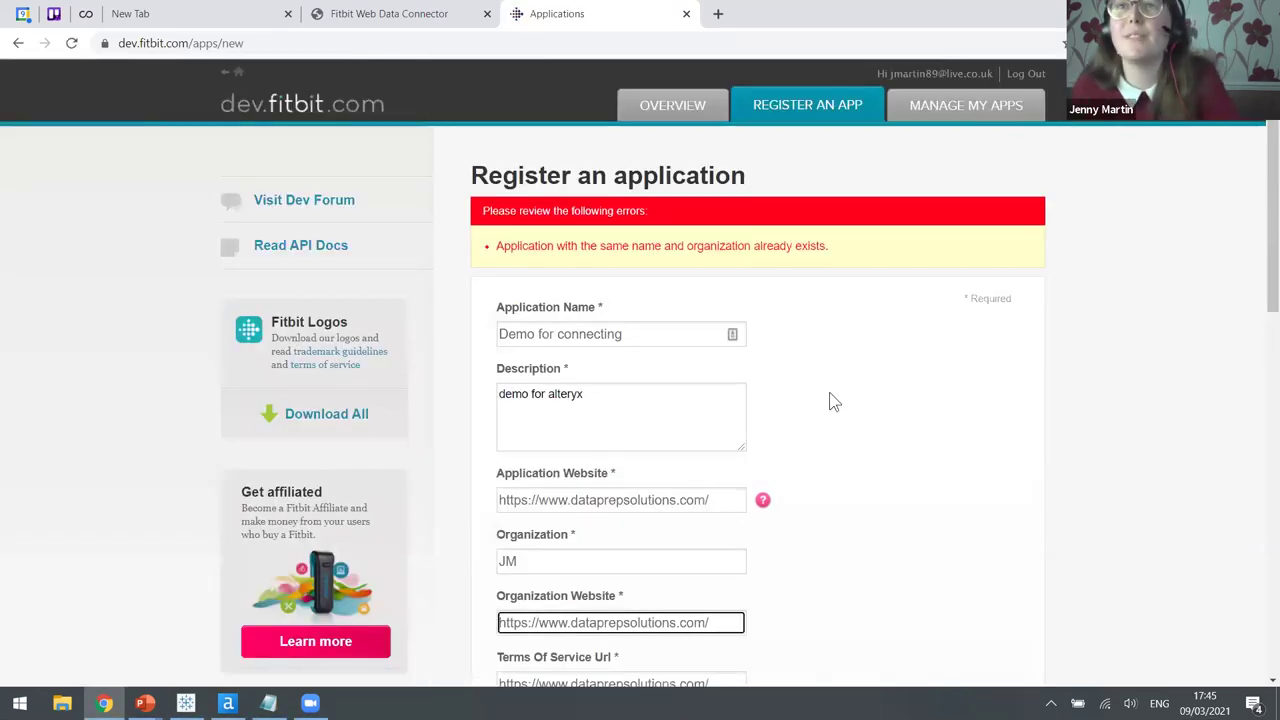
# Step: Rename the application as "Demo for connecting2", agree to the terms of service and register it
pyautogui.click(651, 339)
pyautogui.write('2')
pyautogui.scroll(-3, 794, 371)
pyautogui.scroll(-5, 704, 435)
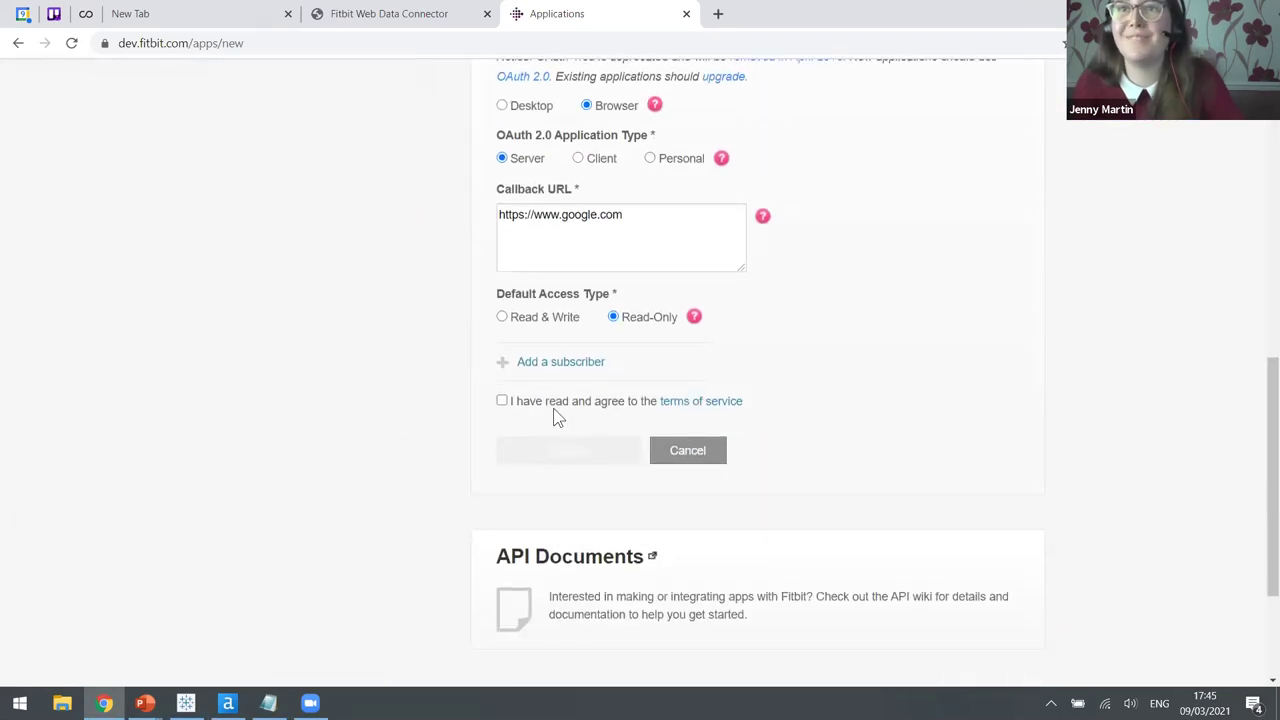
pyautogui.click(501, 401)
pyautogui.click(517, 453)
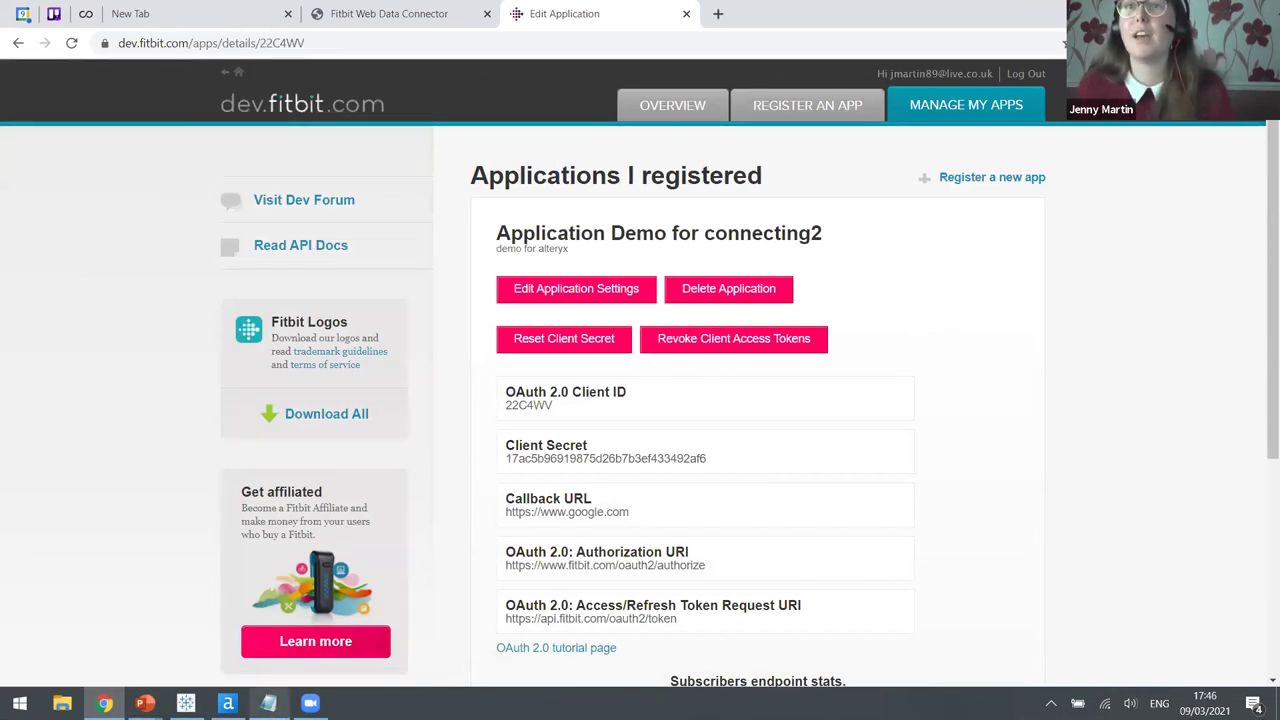
# Step: Record the registered app's OAuth 2.0 client ID in Notepad behind the label "client idL" and start a new line
pyautogui.click(268, 700)
pyautogui.write('cliet')
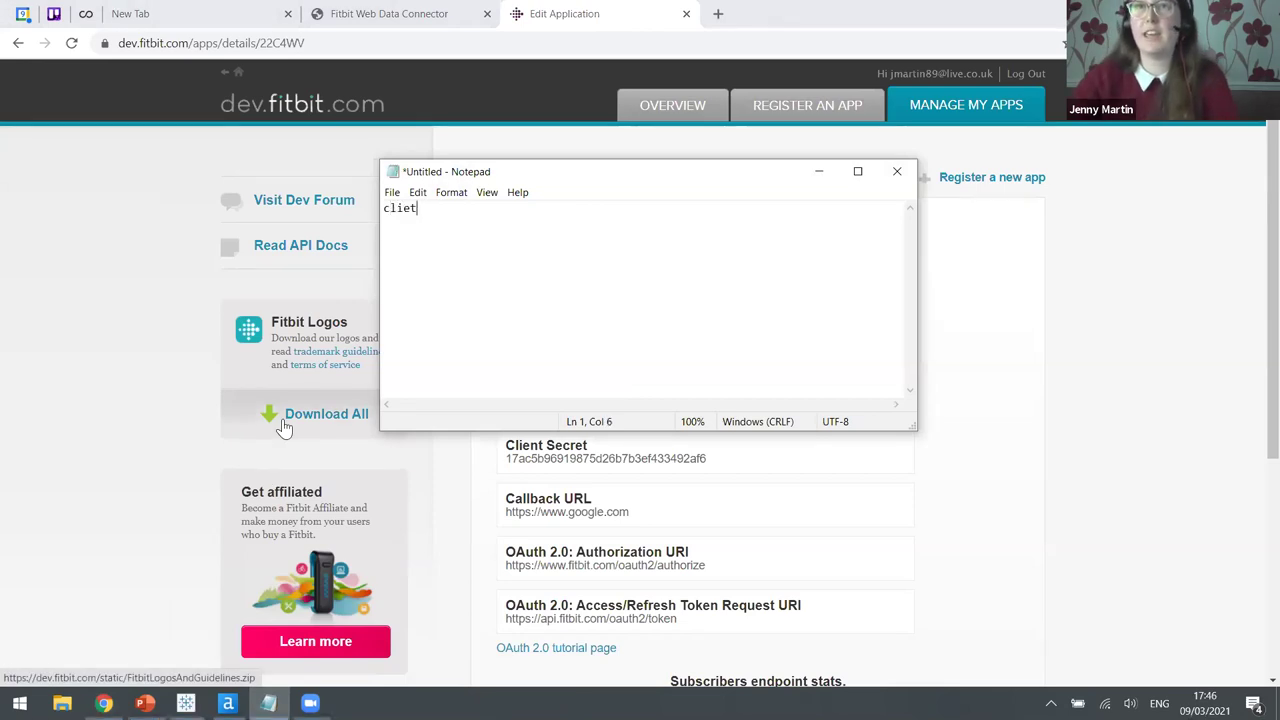
pyautogui.press('BackSpace')
pyautogui.write('nt idL')
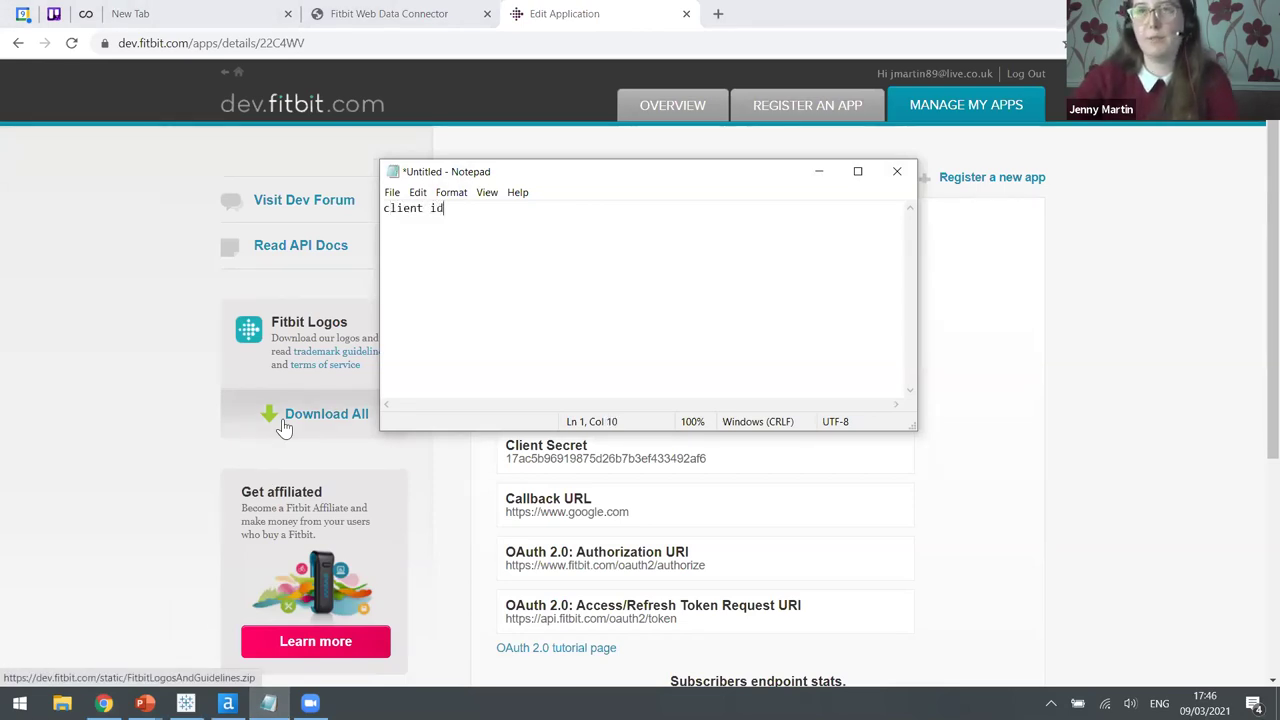
pyautogui.click(474, 472)
pyautogui.moveTo(552, 404); pyautogui.dragTo(507, 405)
pyautogui.hotkey('ctrl', 'c')
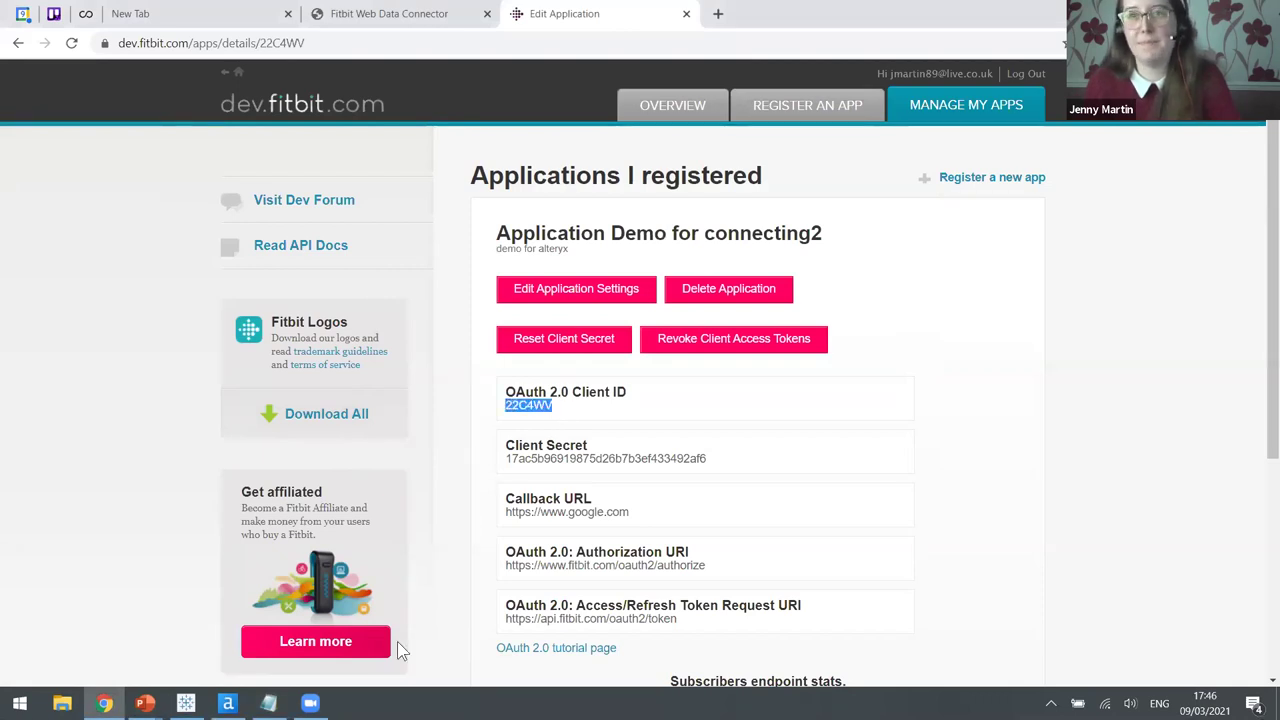
pyautogui.click(268, 703)
pyautogui.hotkey('ctrl', 'v')
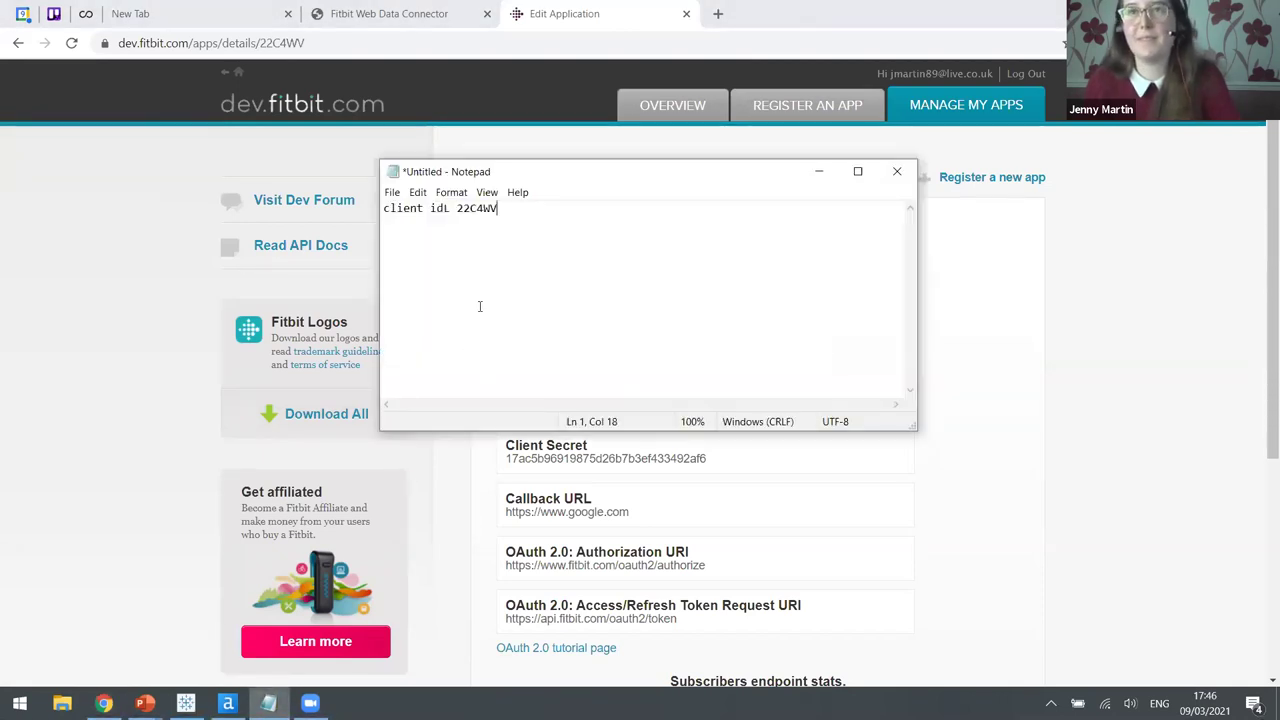
pyautogui.press('Return')
# Step: Compare the fitbit API slide's instructions with the registered app's client ID and callback URL details
pyautogui.click(1007, 338)
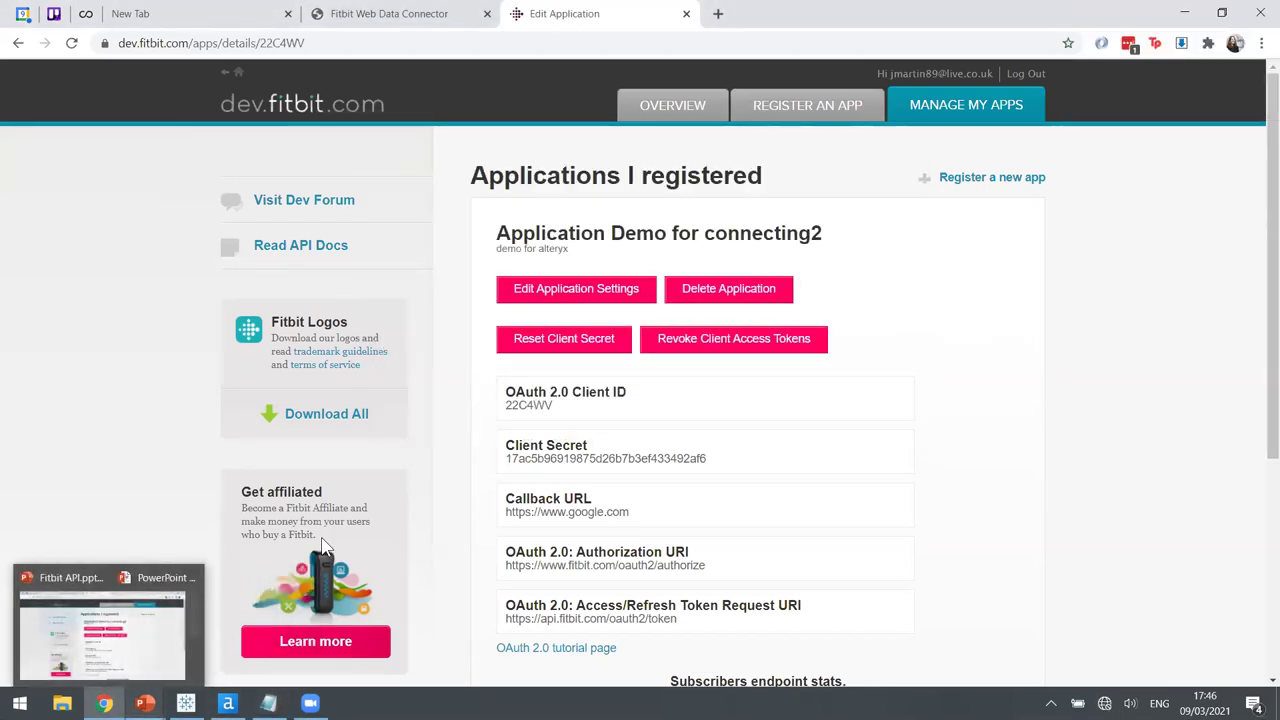
pyautogui.hotkey('alt', 'Tab')
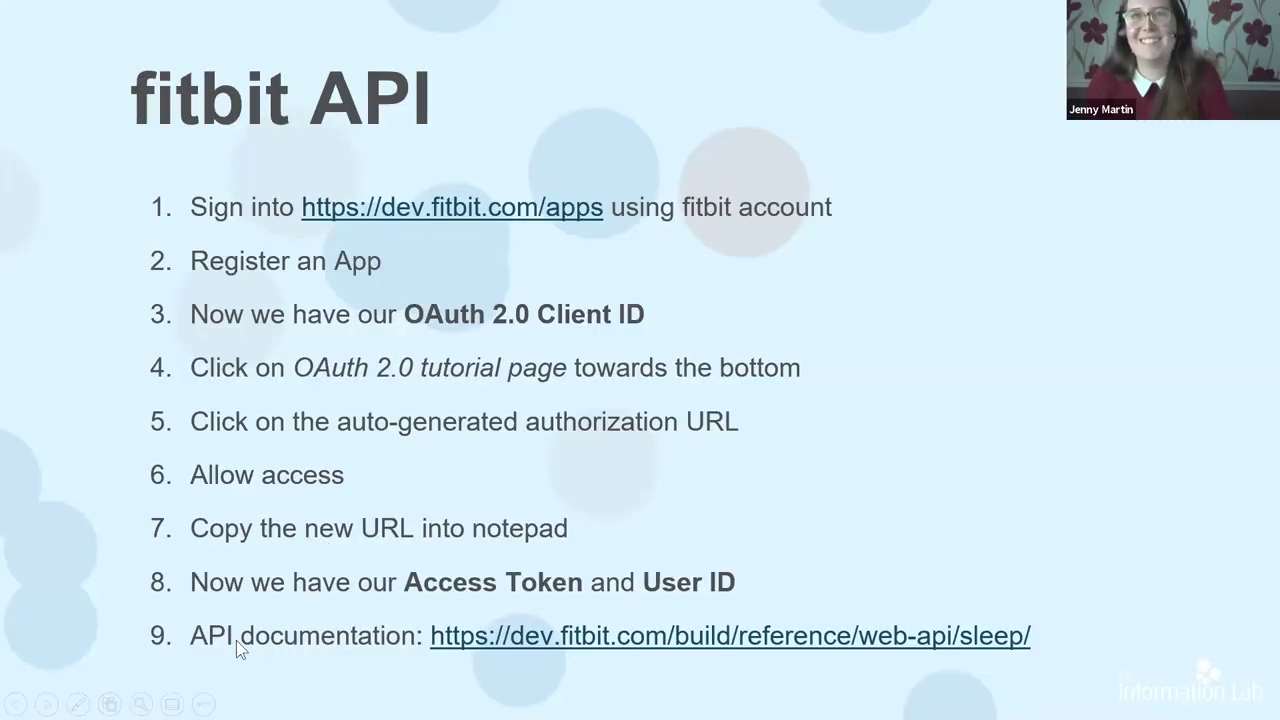
pyautogui.hotkey('alt', 'Tab')
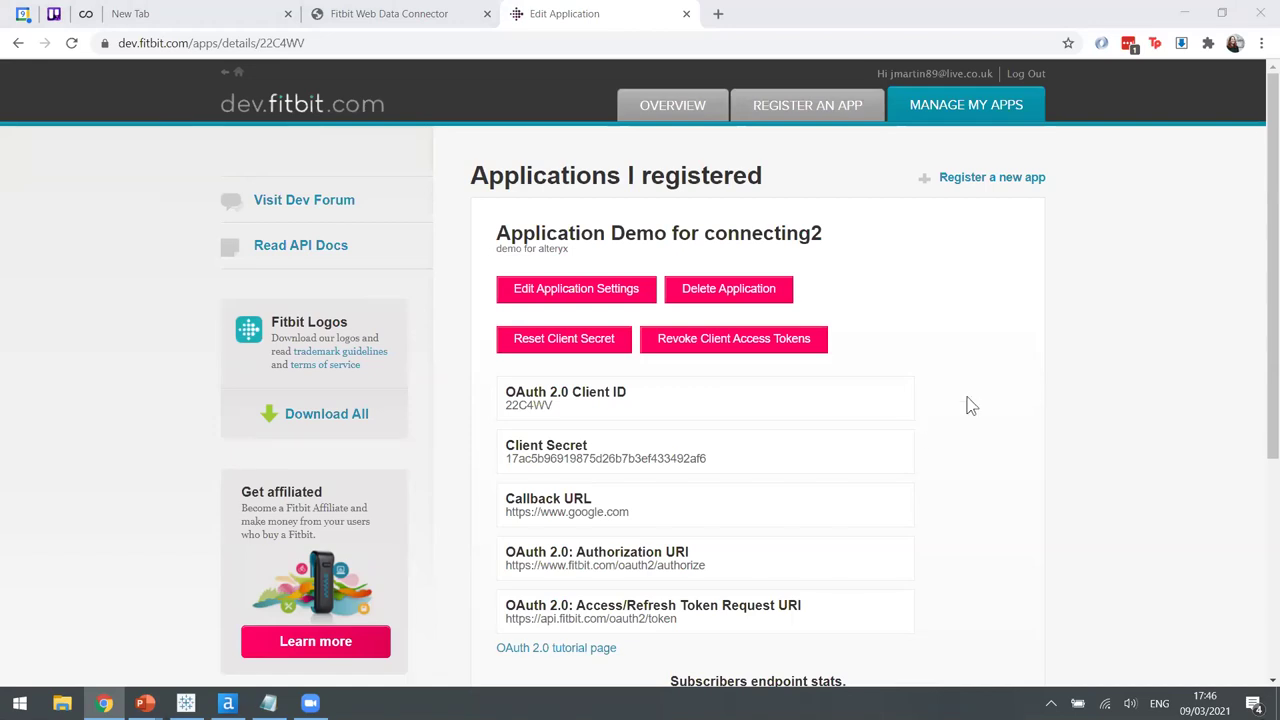
pyautogui.scroll(-1, 818, 422)
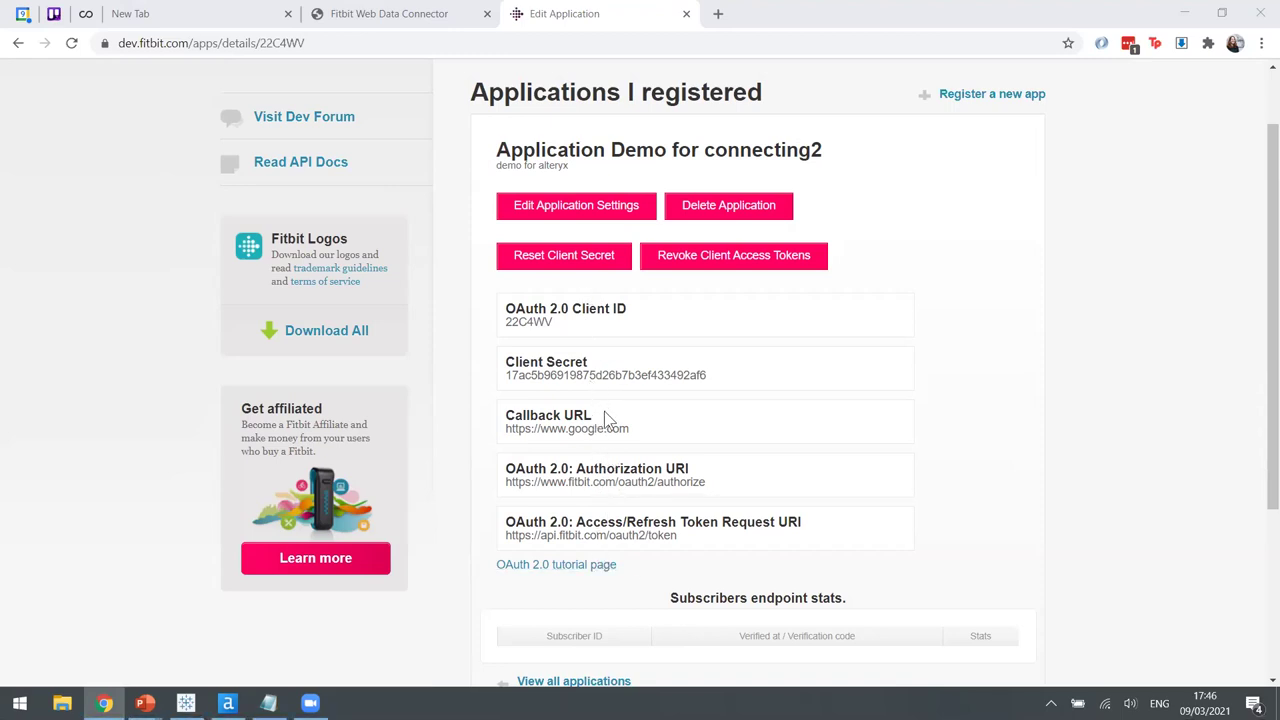
pyautogui.moveTo(504, 307); pyautogui.dragTo(556, 332)
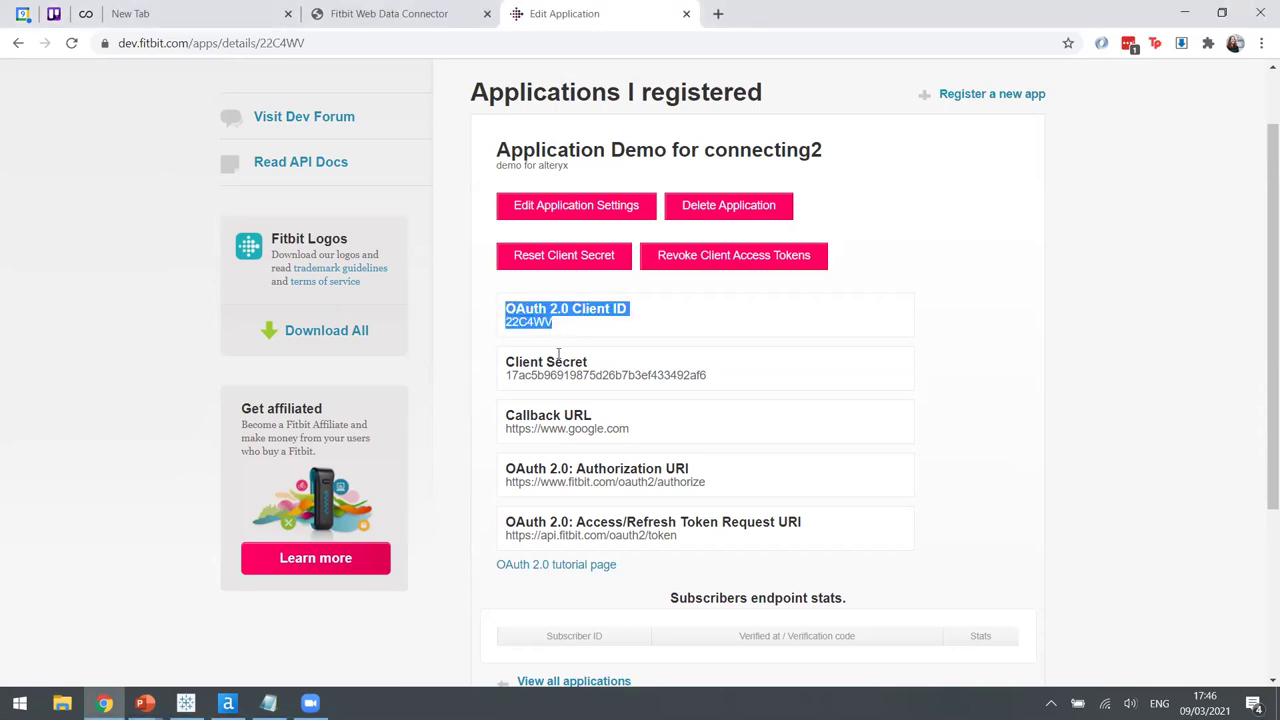
pyautogui.moveTo(508, 414); pyautogui.dragTo(644, 437)
pyautogui.click(644, 430)
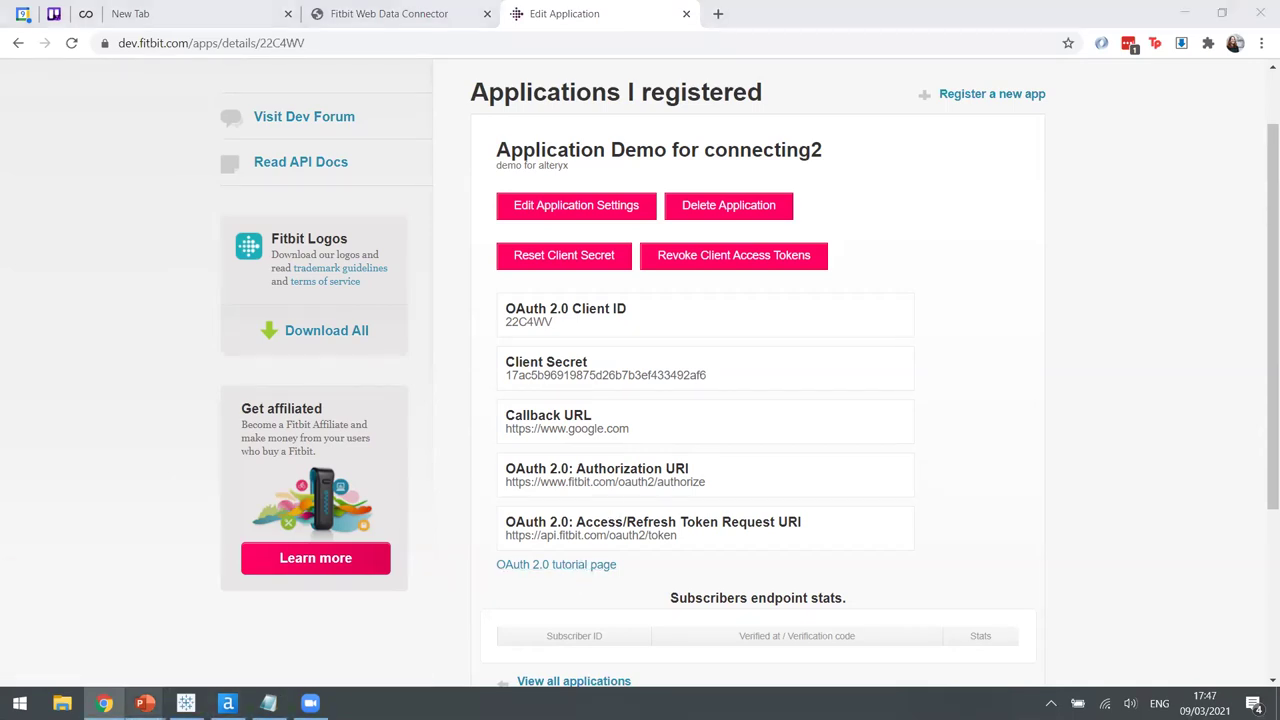
# Step: Consult the fitbit API slide again and open the registered app's OAuth 2.0 tutorial page
pyautogui.moveTo(145, 703)
pyautogui.click(300, 665)
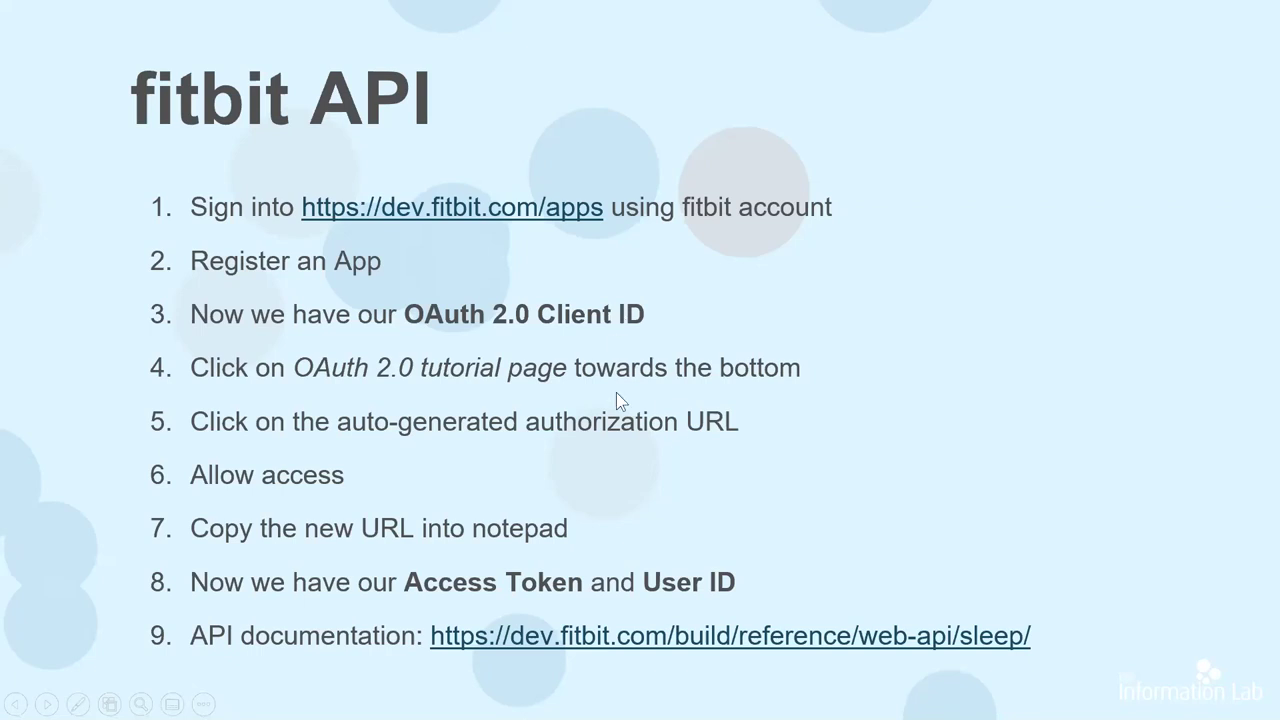
pyautogui.hotkey('alt', 'Tab')
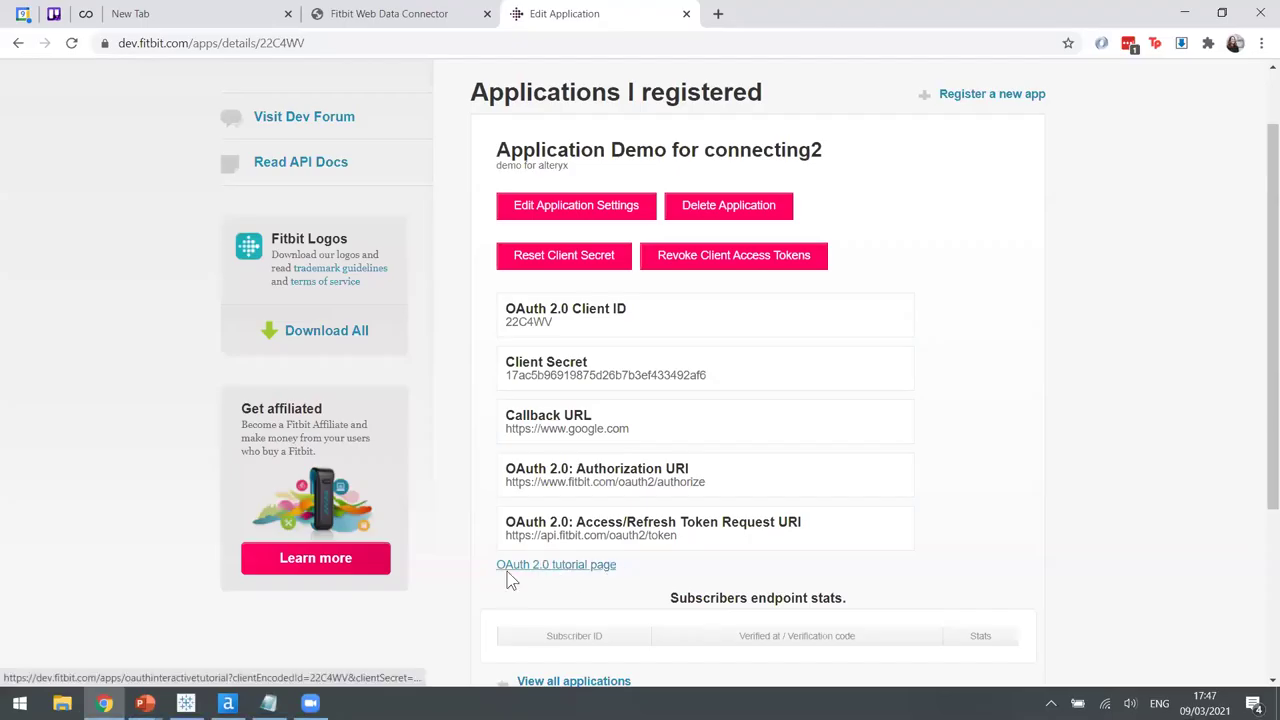
pyautogui.click(594, 568)
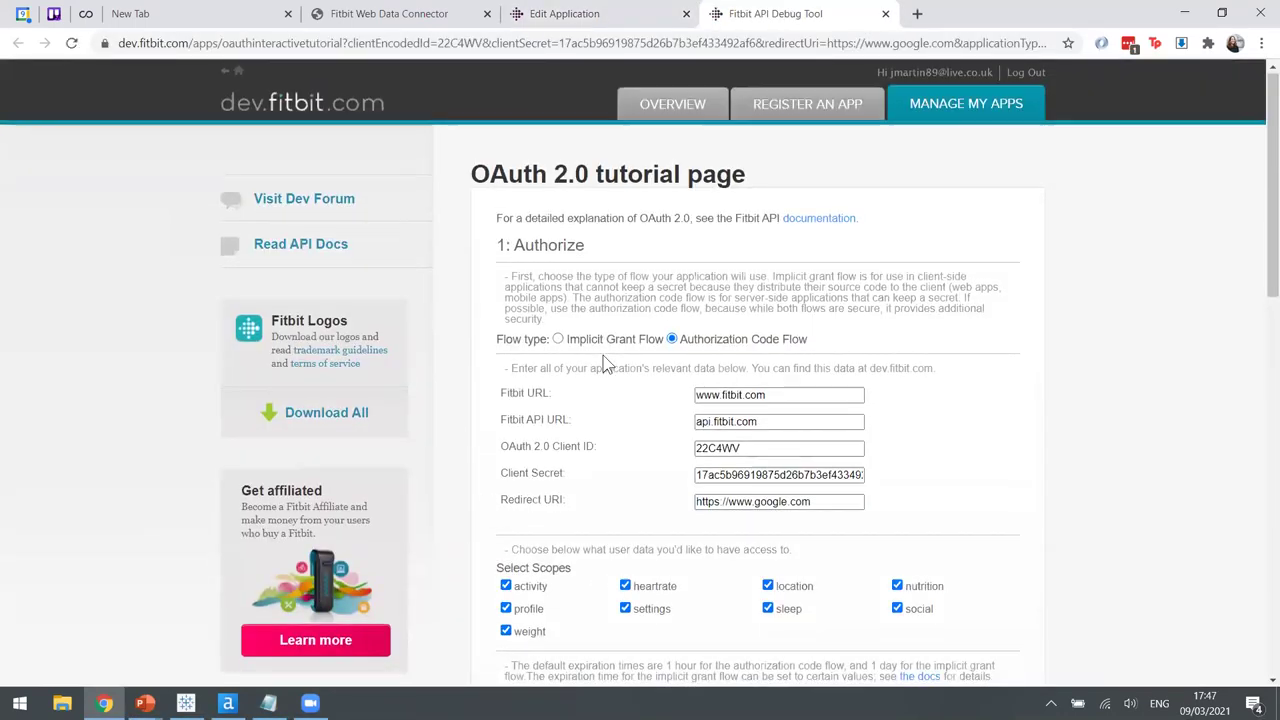
# Step: Open the auto-generated authorization URL and allow Demo for connecting2 access to all listed Fitbit data
pyautogui.scroll(-2, 604, 364)
pyautogui.scroll(-2, 604, 364)
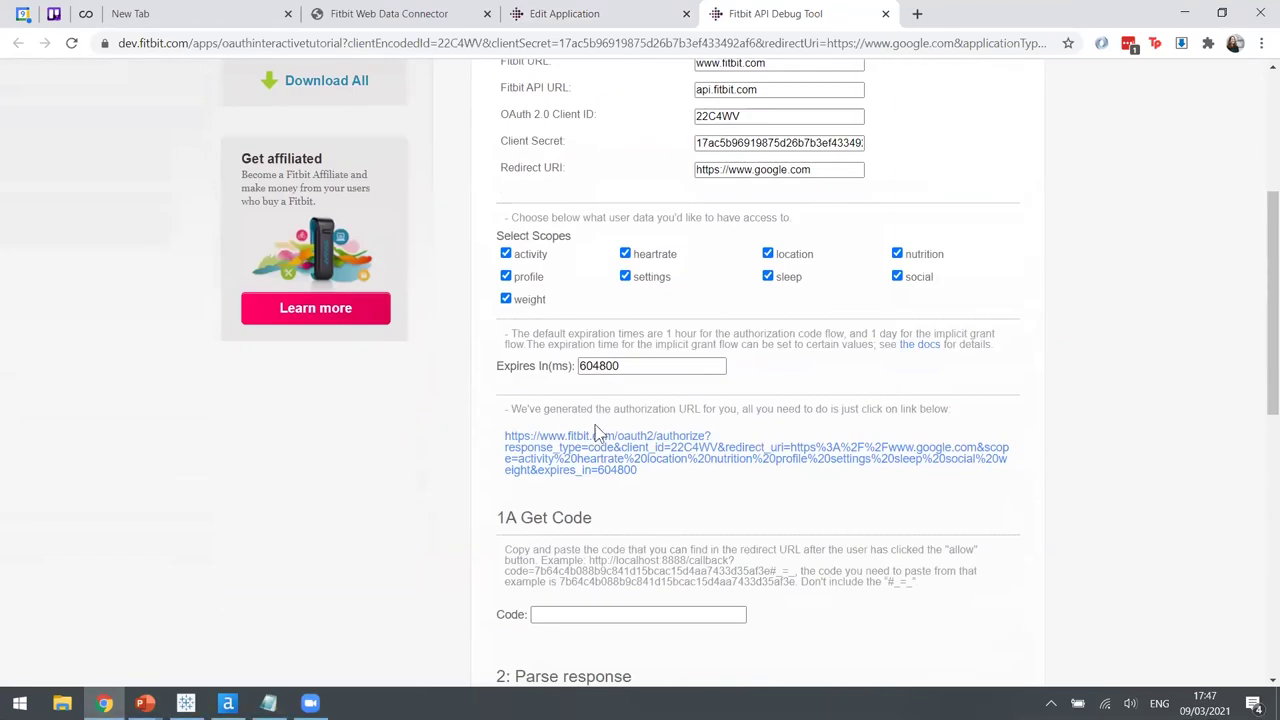
pyautogui.click(647, 468)
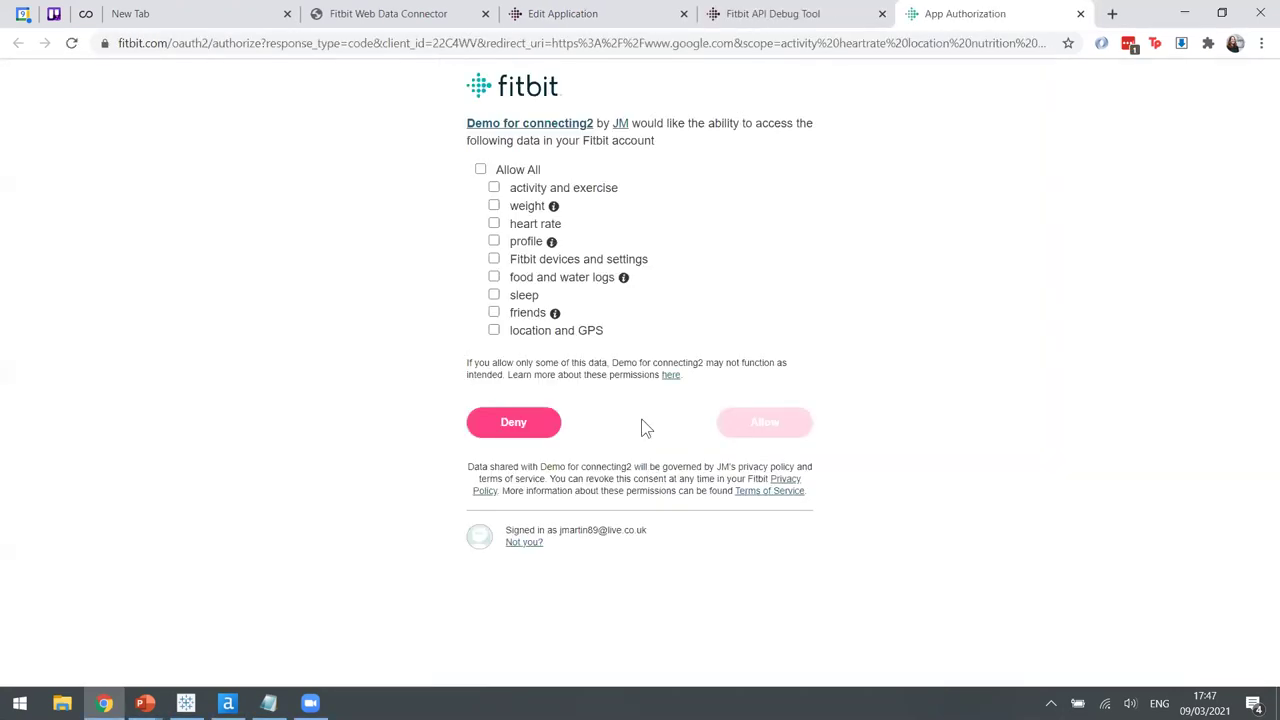
pyautogui.click(481, 171)
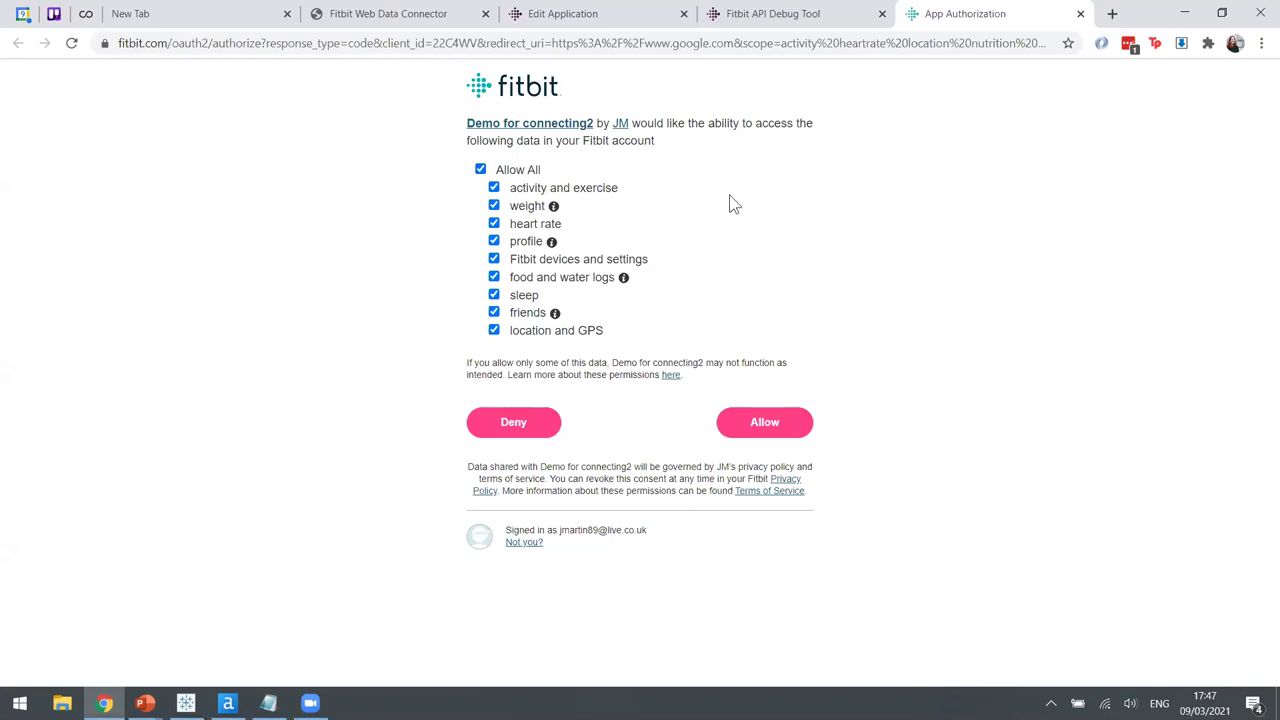
pyautogui.click(783, 425)
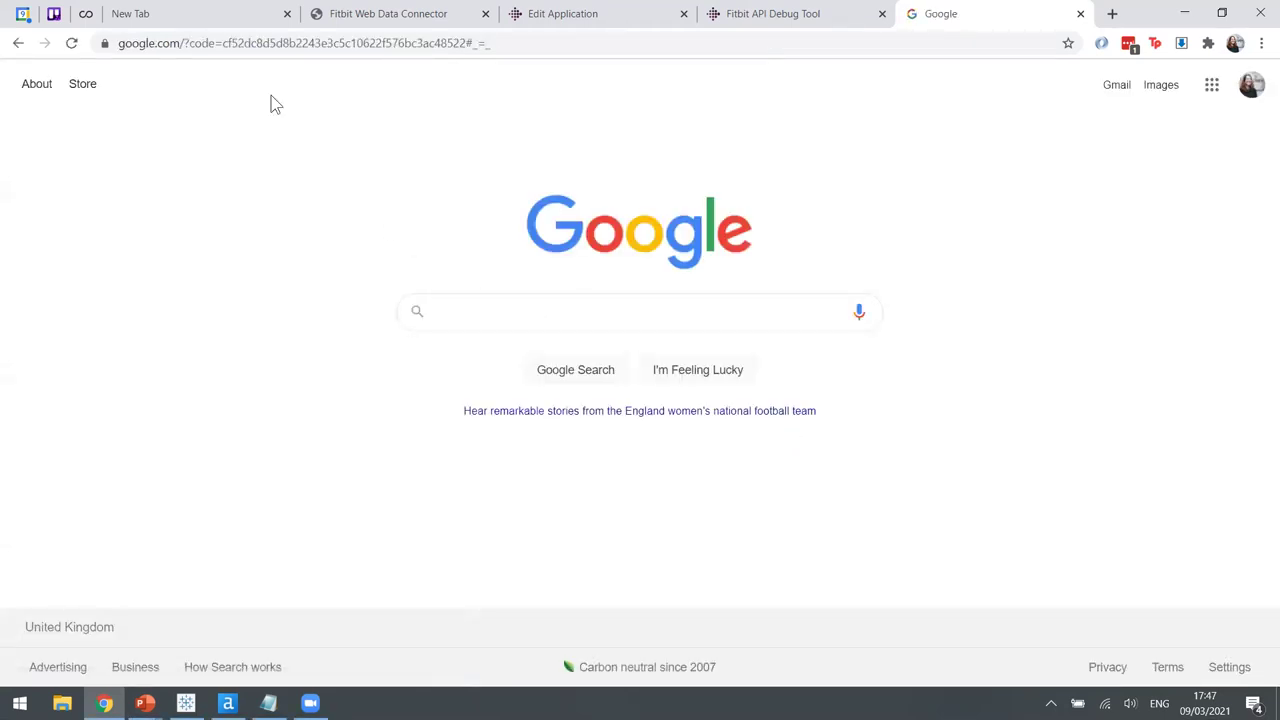
# Step: Copy the redirected Google URL with its authorization code into Notepad, below the client ID after a blank line
pyautogui.click(274, 45)
pyautogui.hotkey('ctrl', 'c')
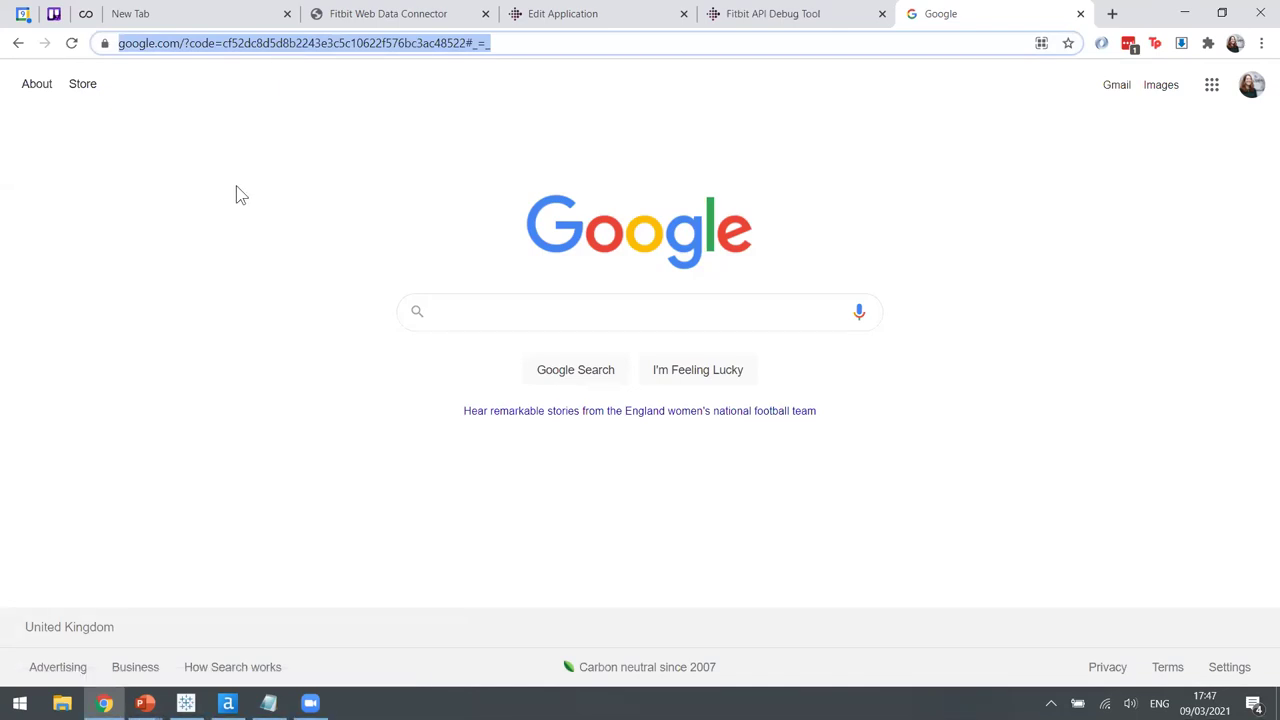
pyautogui.click(269, 703)
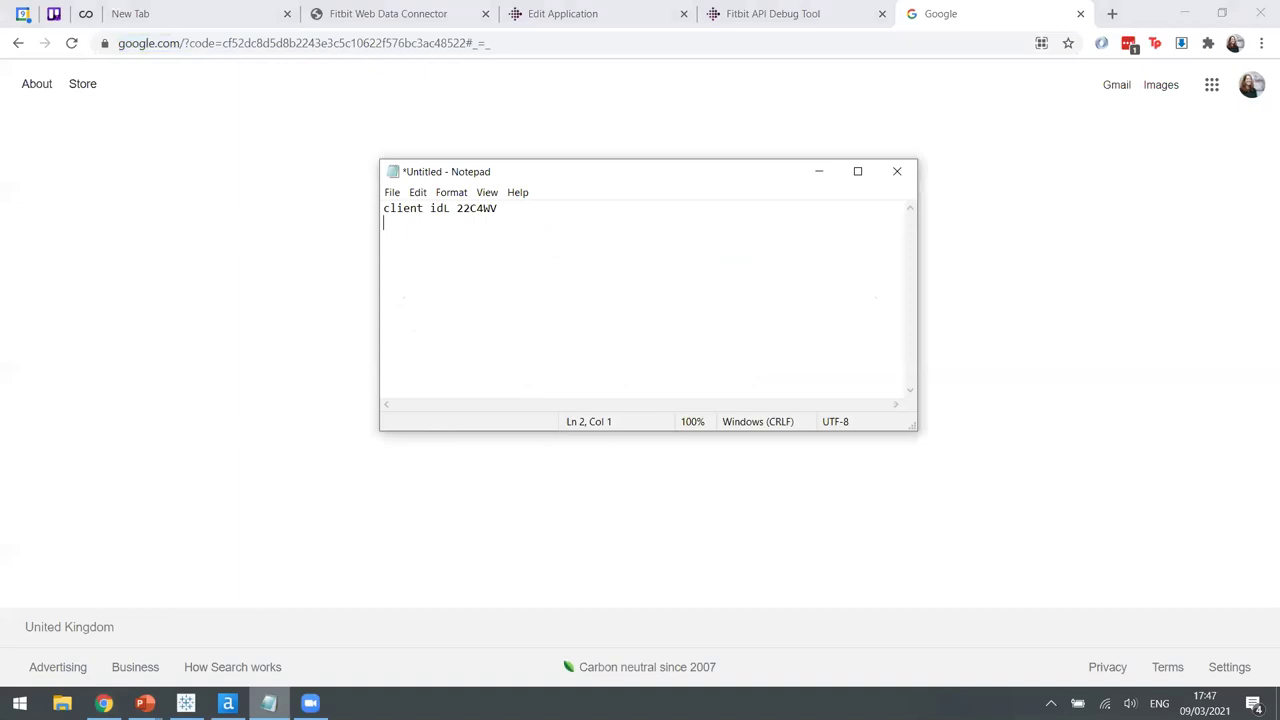
pyautogui.press('Return')
pyautogui.hotkey('ctrl', 'v')
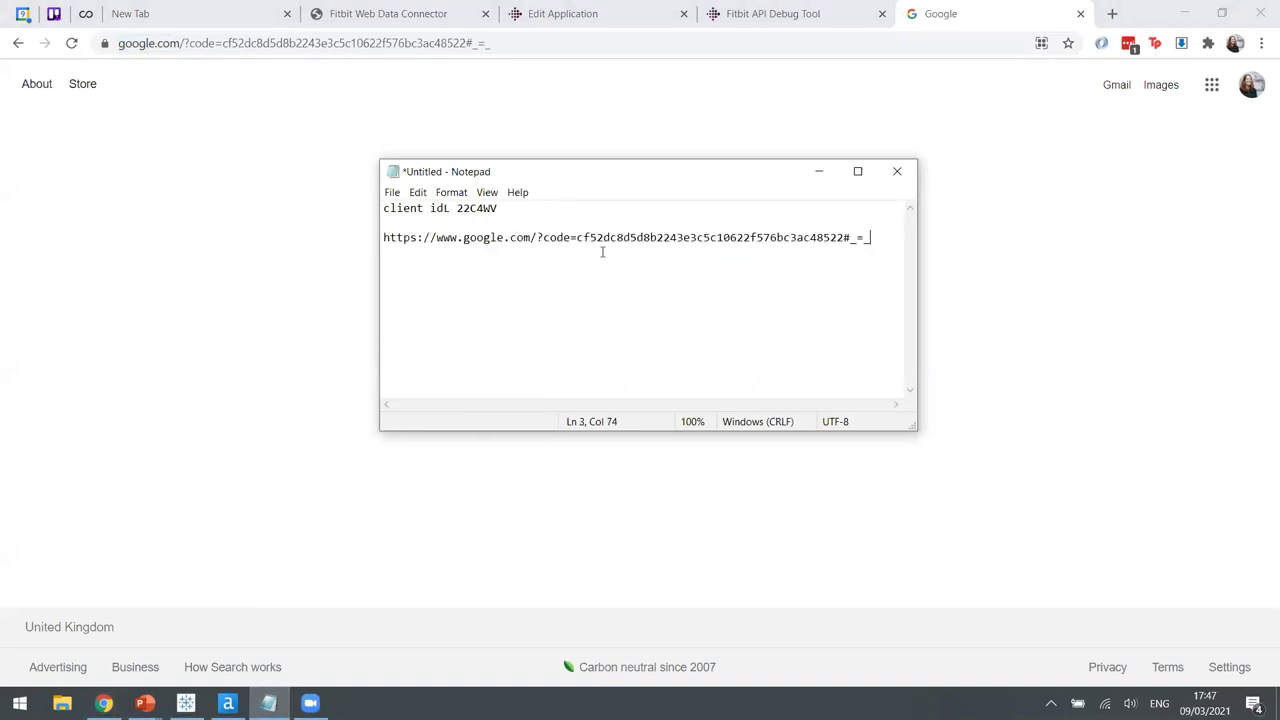
# Step: Reopen the auto-generated authorization URL from the OAuth 2.0 tutorial page, allow access to the Fitbit data again, and inspect the redirected URL
pyautogui.click(294, 152)
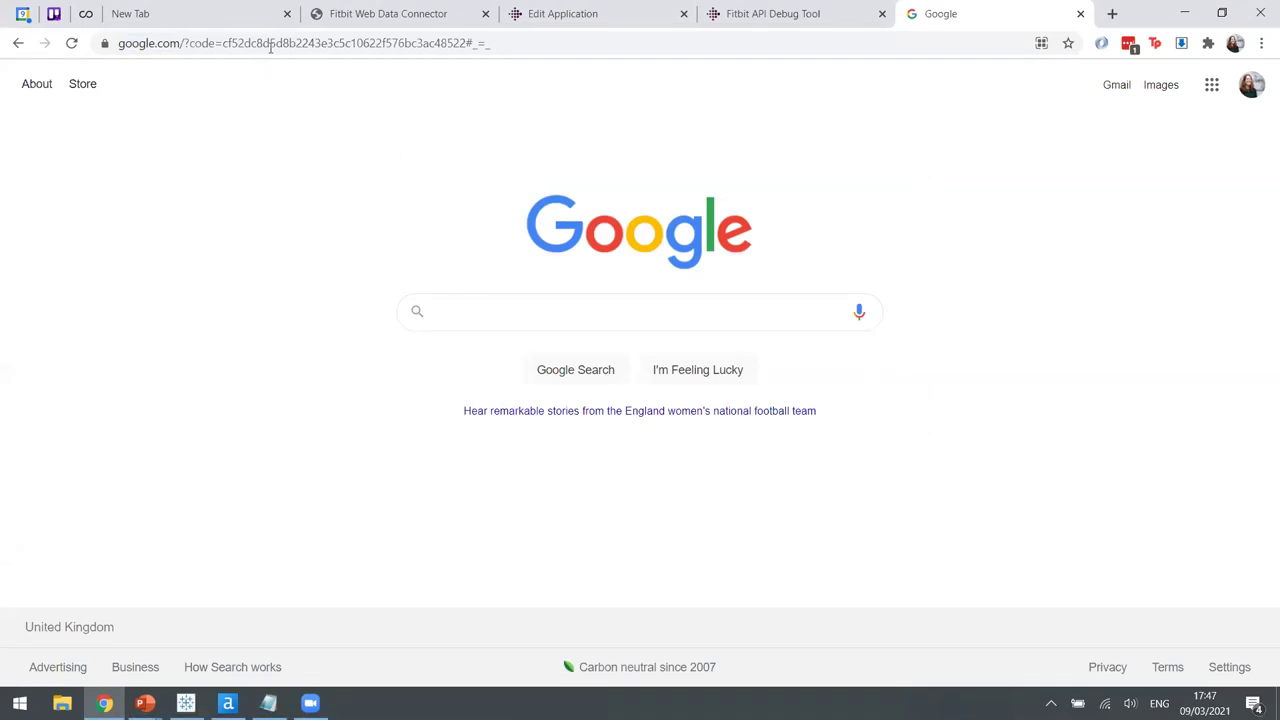
pyautogui.click(300, 43)
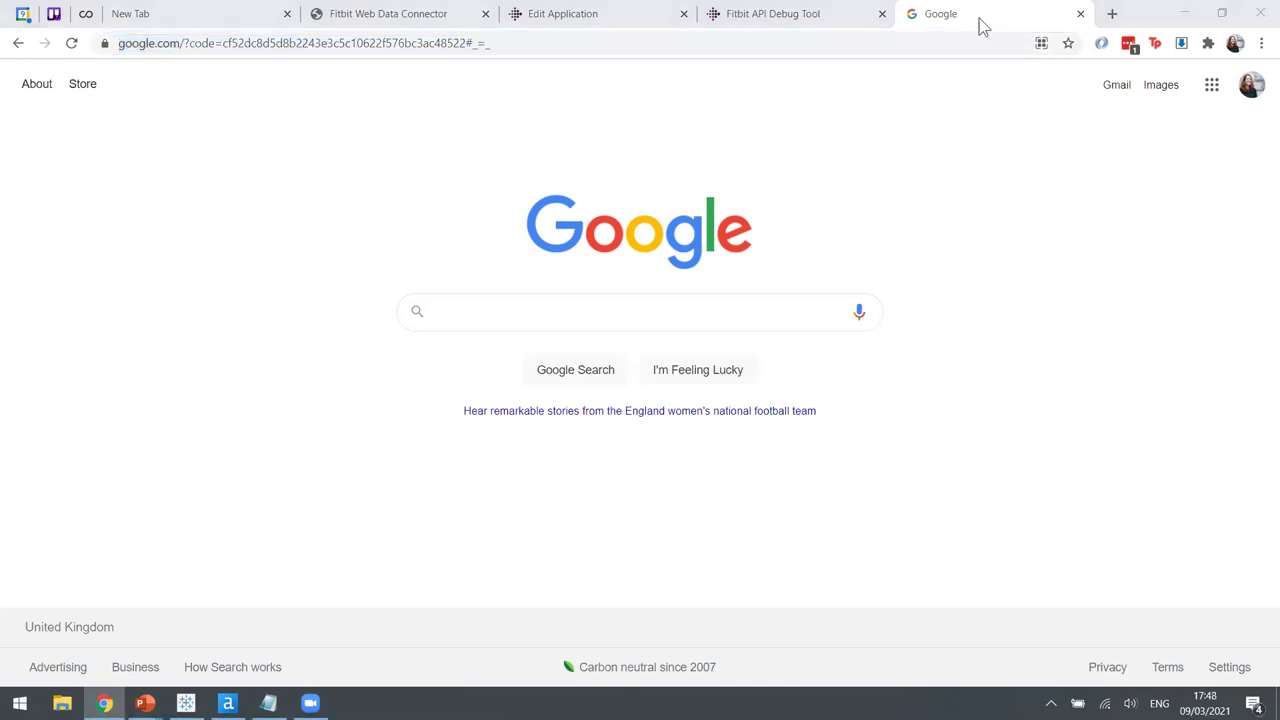
pyautogui.click(774, 20)
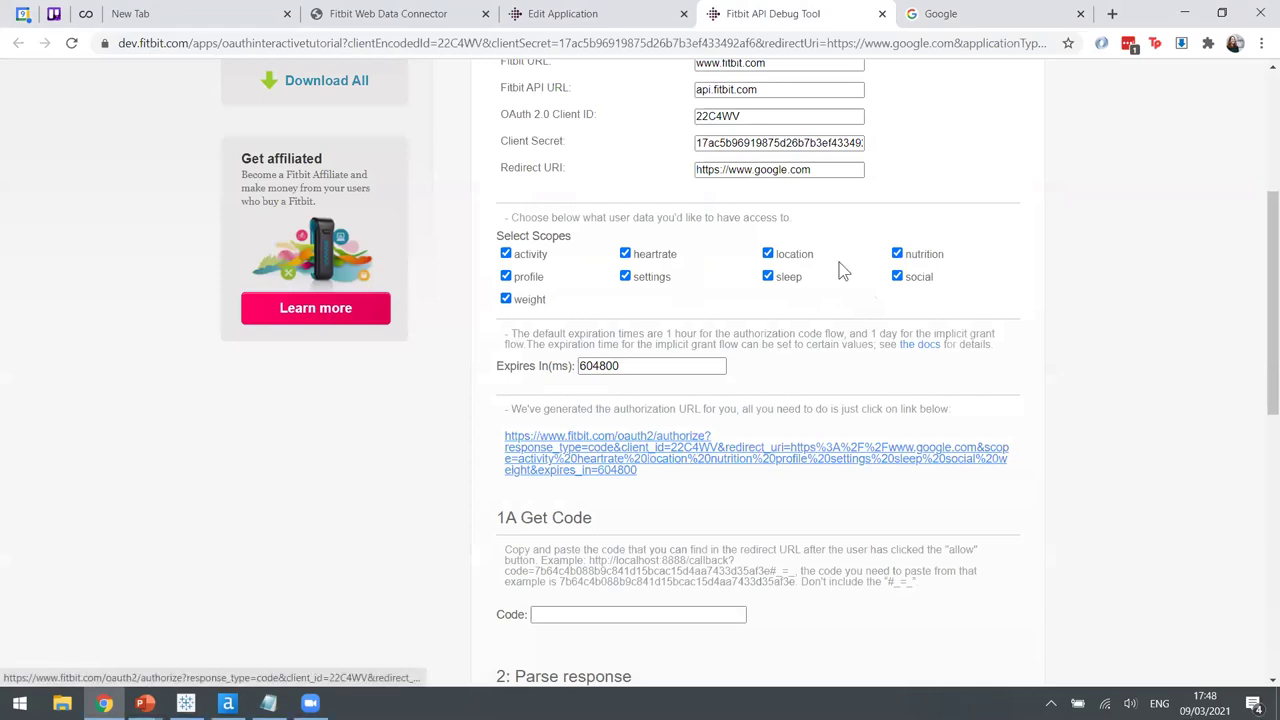
pyautogui.click(803, 454)
pyautogui.click(481, 170)
pyautogui.click(779, 420)
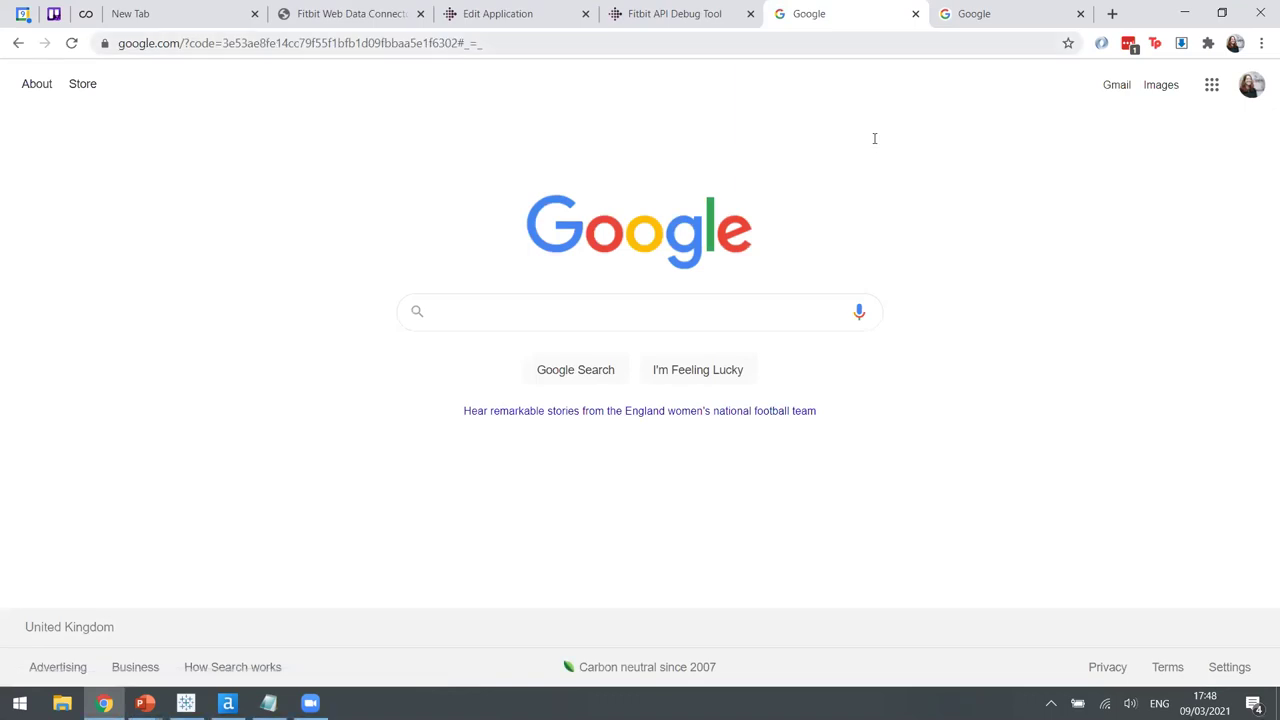
pyautogui.click(767, 48)
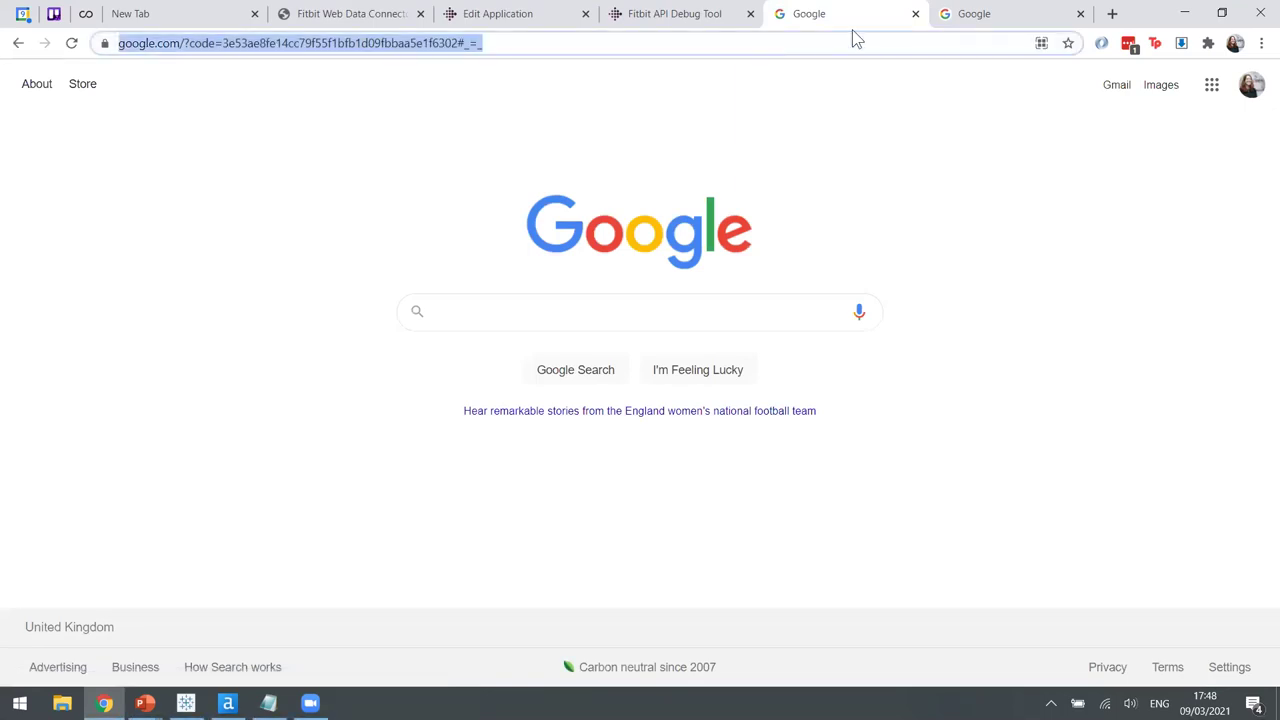
# Step: Recheck the OAuth 2.0 tutorial page's authorization settings and compare the first redirected URL with the one in Notepad, selecting its code parameter
pyautogui.click(740, 12)
pyautogui.scroll(4, 934, 423)
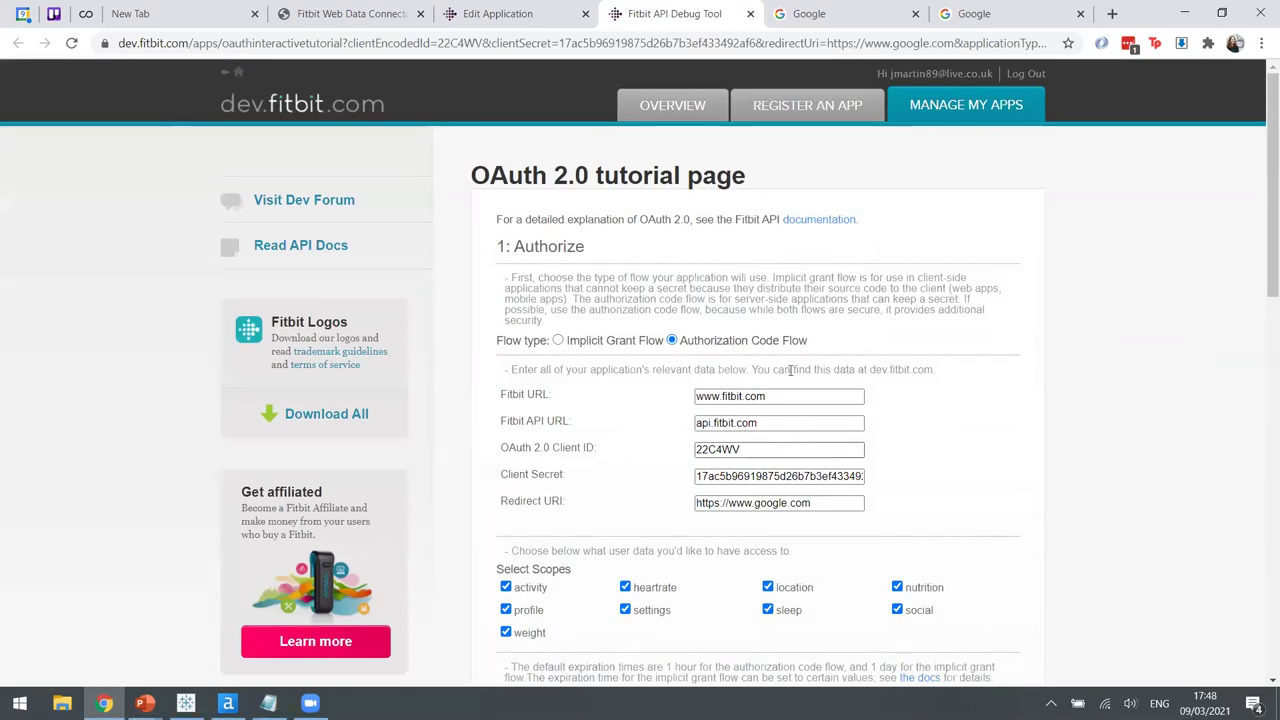
pyautogui.click(956, 13)
pyautogui.hotkey('ctrl', 'c')
pyautogui.hotkey('alt', 'Tab')
pyautogui.hotkey('ctrl', 'v')
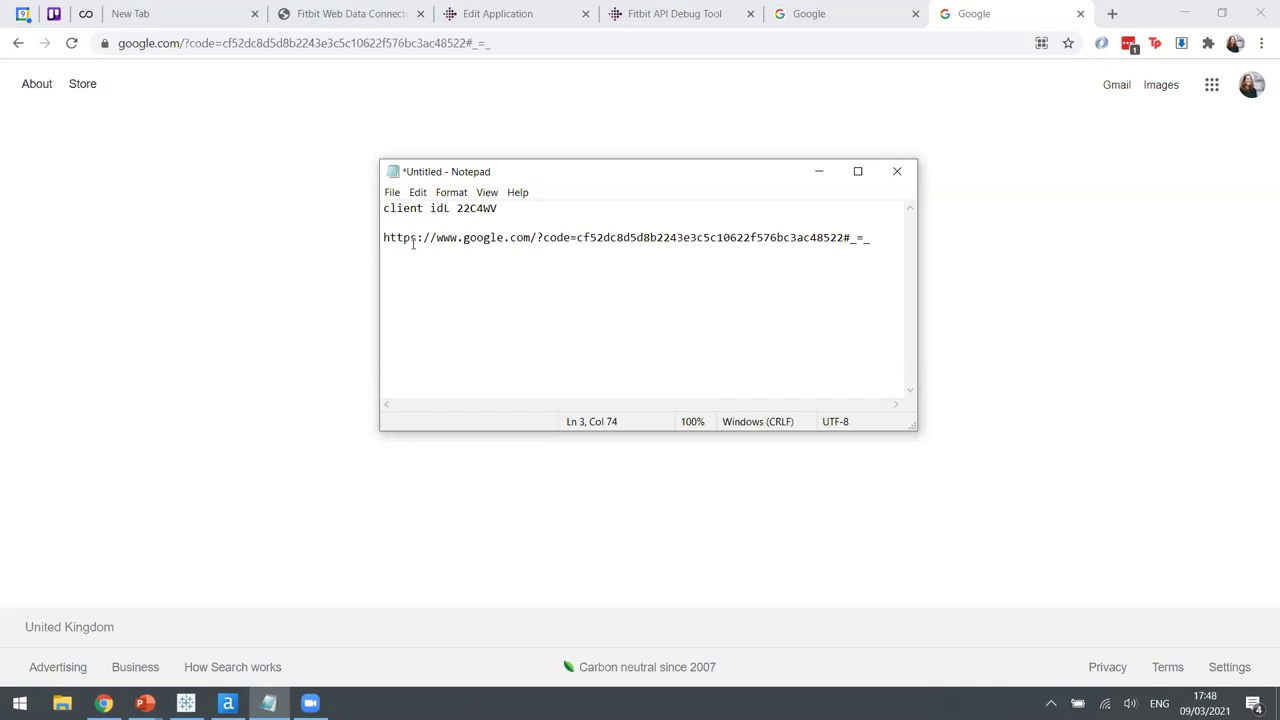
pyautogui.moveTo(542, 238); pyautogui.dragTo(577, 238)
# Step: Look at the new workflow in Alteryx Designer and consult the fitbit API slide in the PowerPoint slide show
pyautogui.click(228, 703)
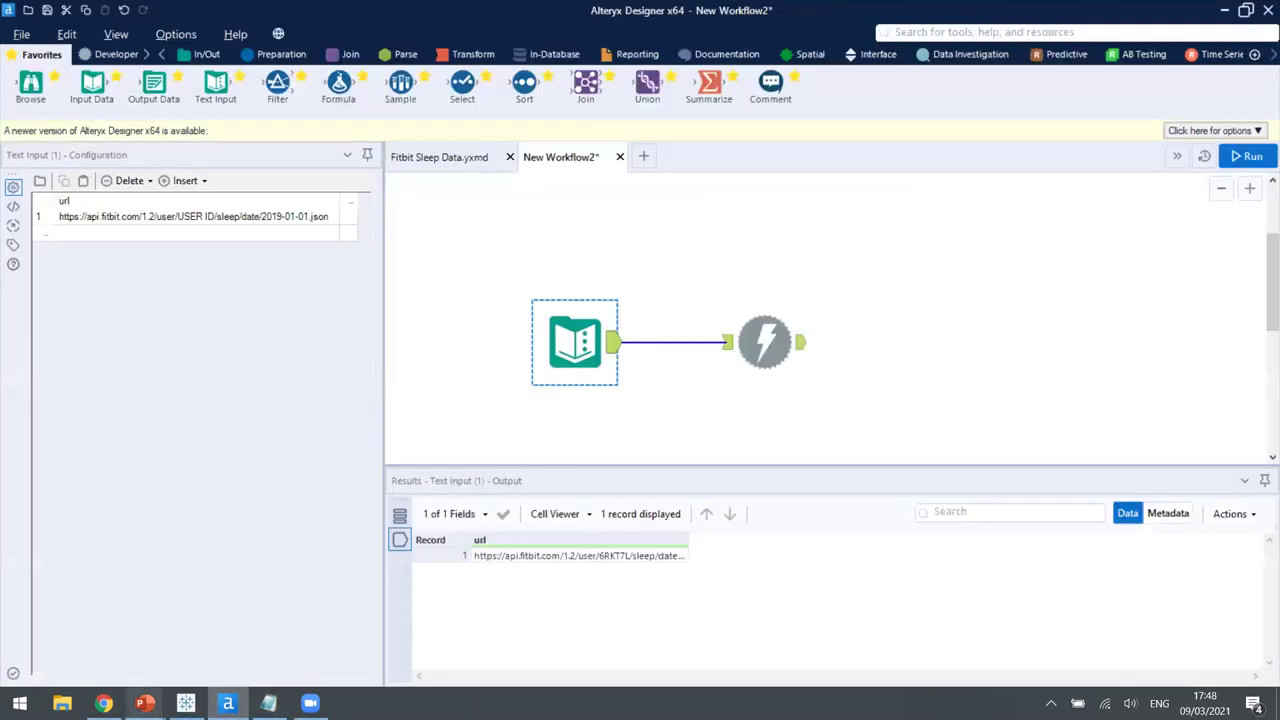
pyautogui.moveTo(148, 703)
pyautogui.click(150, 672)
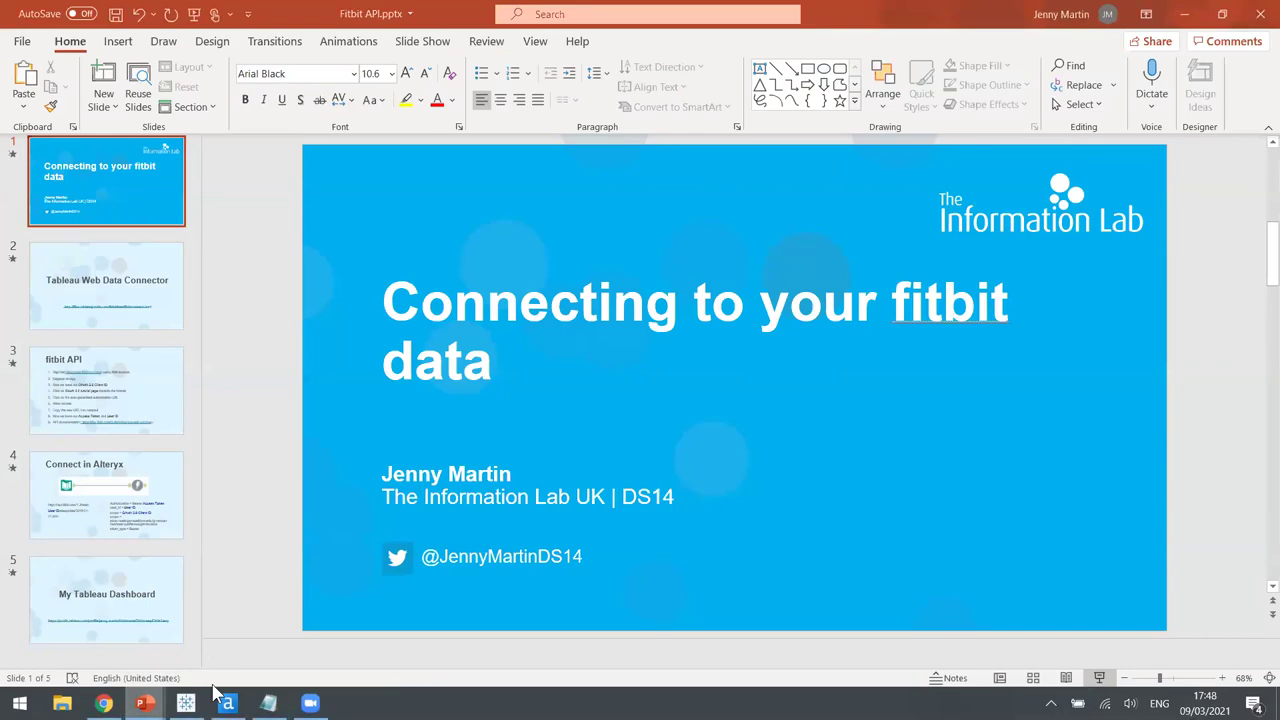
pyautogui.click(240, 615)
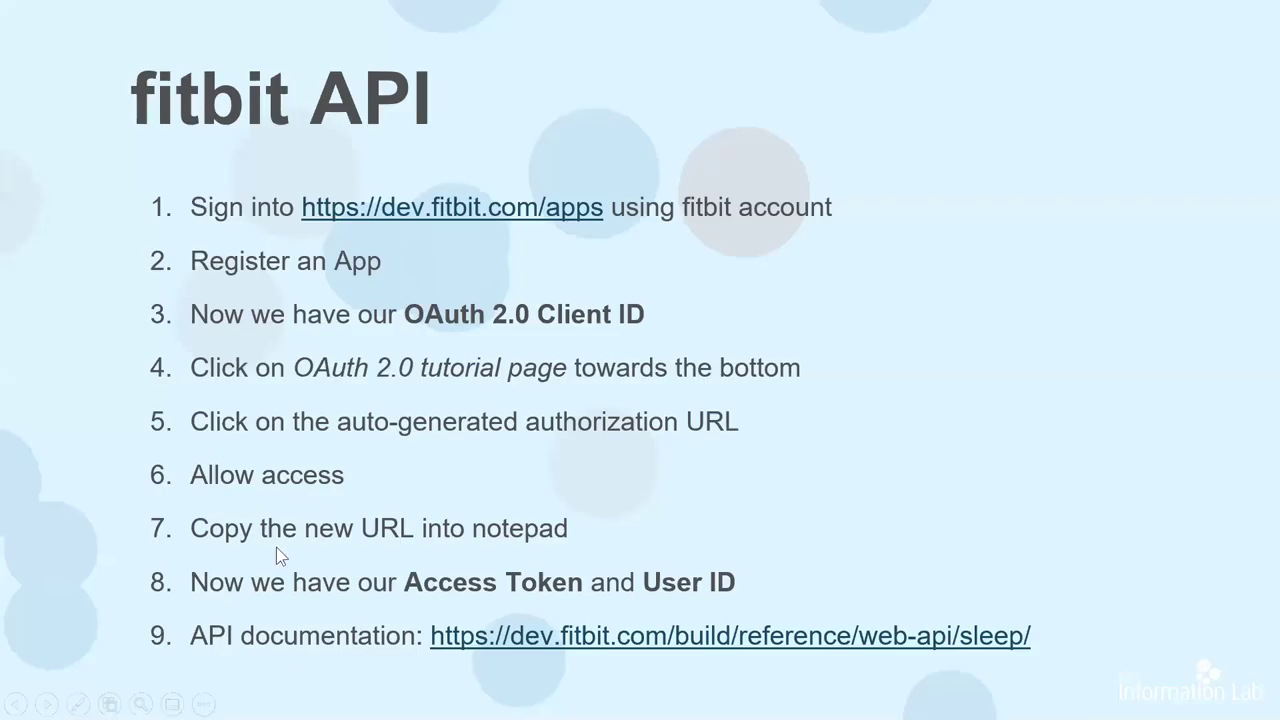
pyautogui.click(784, 456)
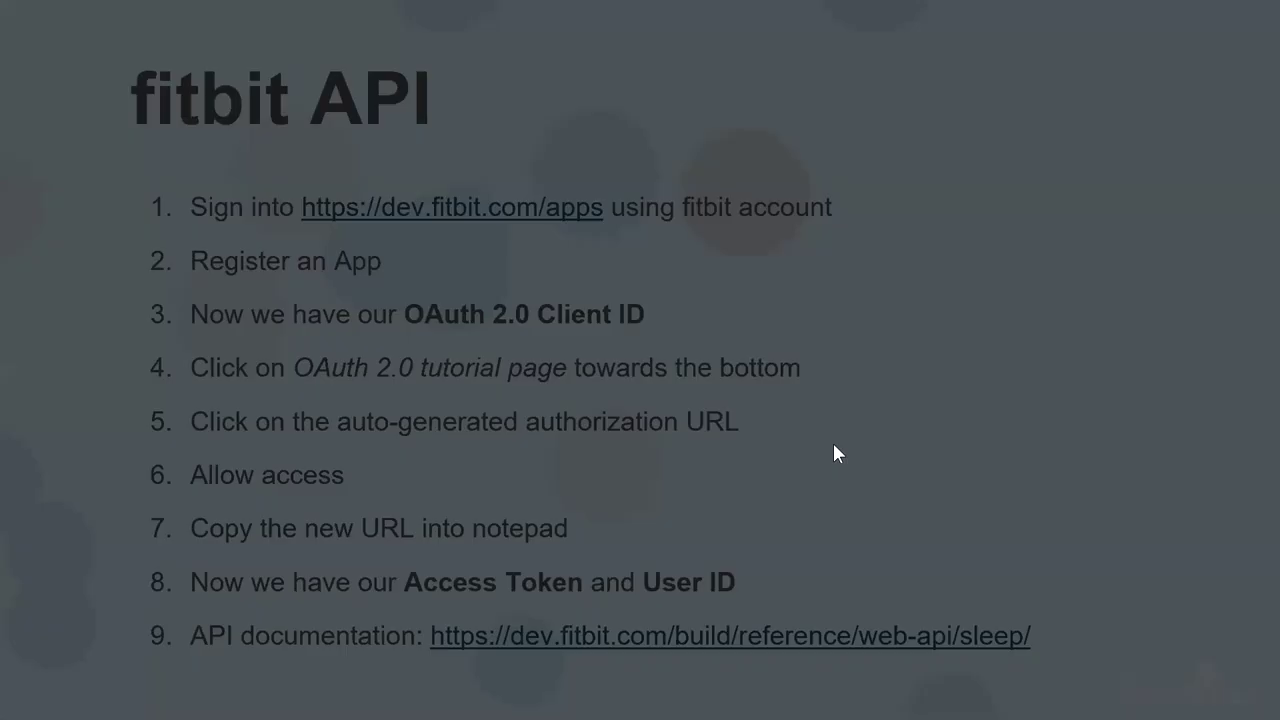